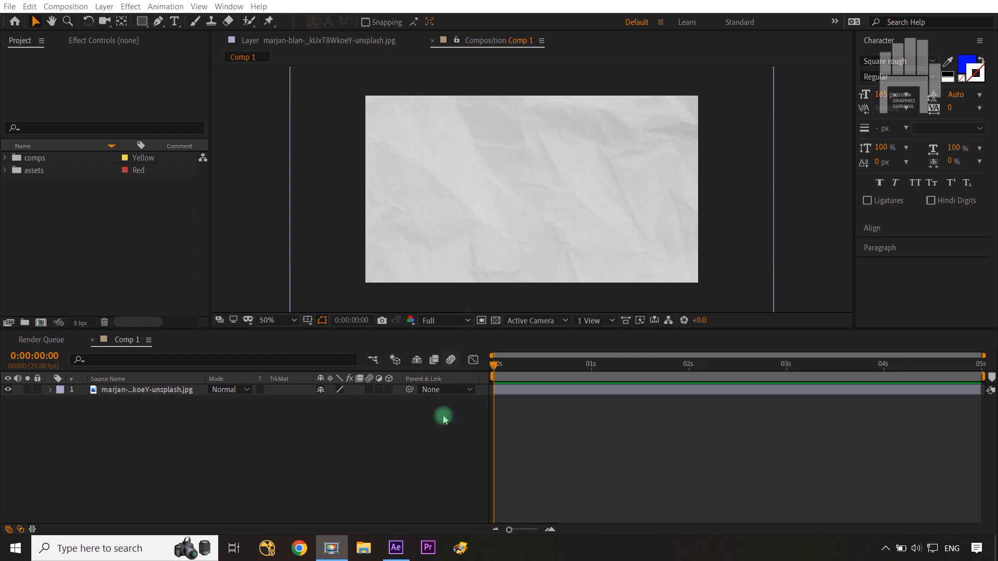
# - Add a text layer reading "C" on the left side of the paper background
pyautogui.click(439, 431)
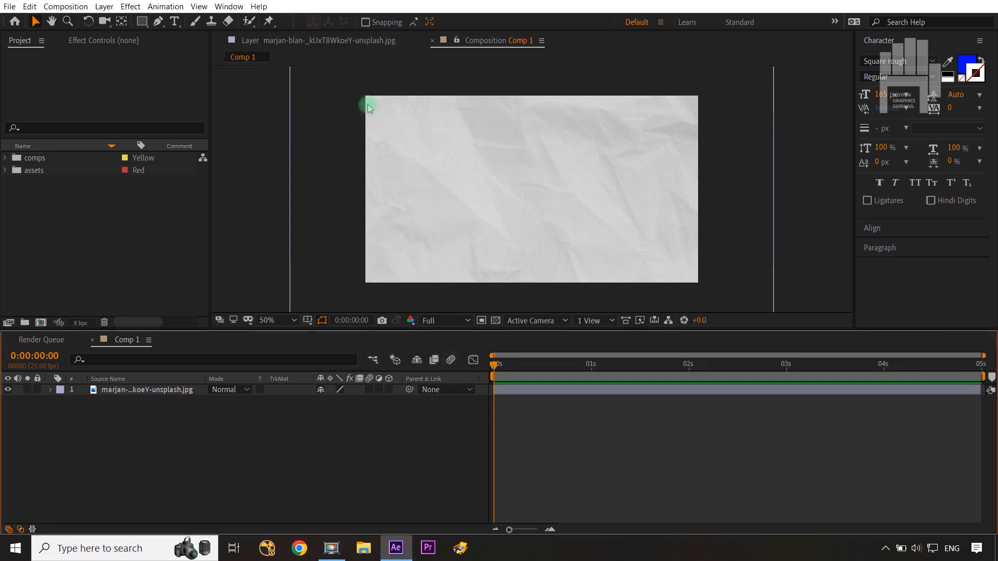
pyautogui.click(174, 22)
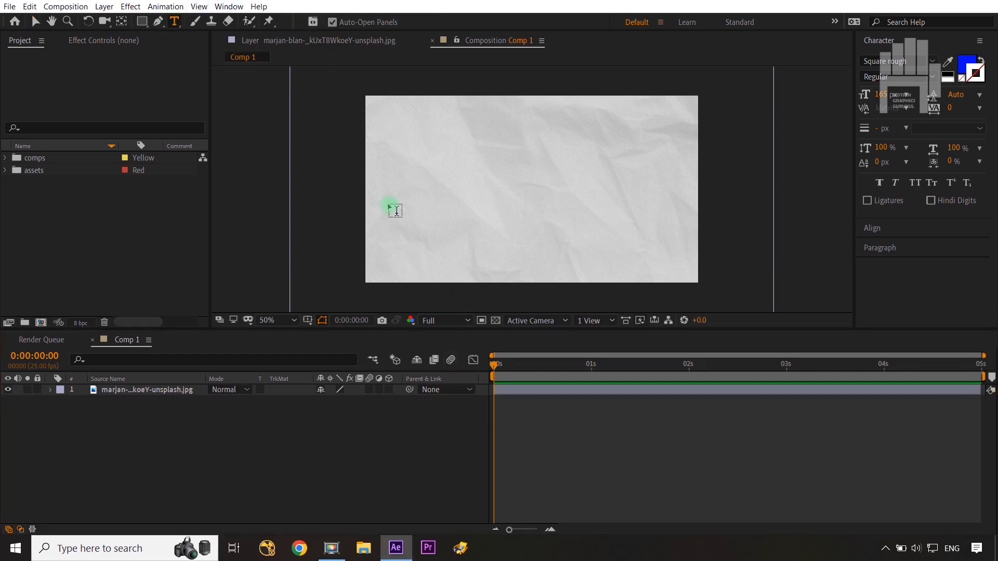
pyautogui.click(437, 191)
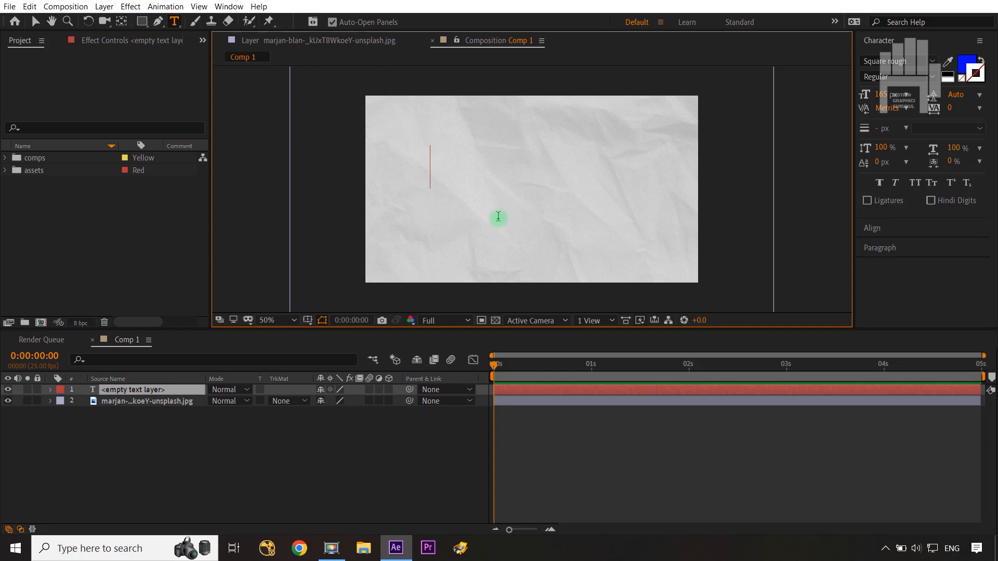
pyautogui.write('C')
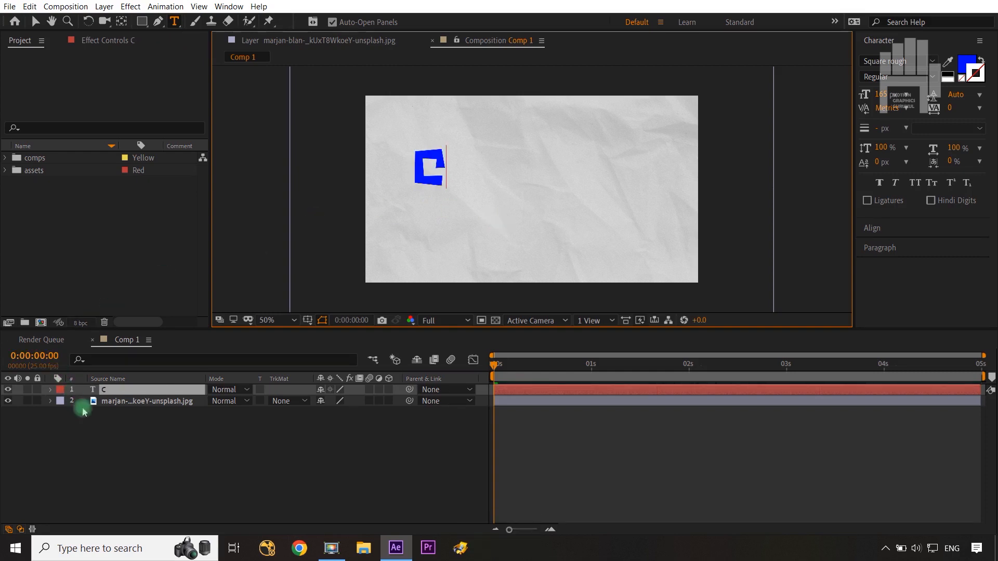
pyautogui.click(107, 424)
pyautogui.click(145, 390)
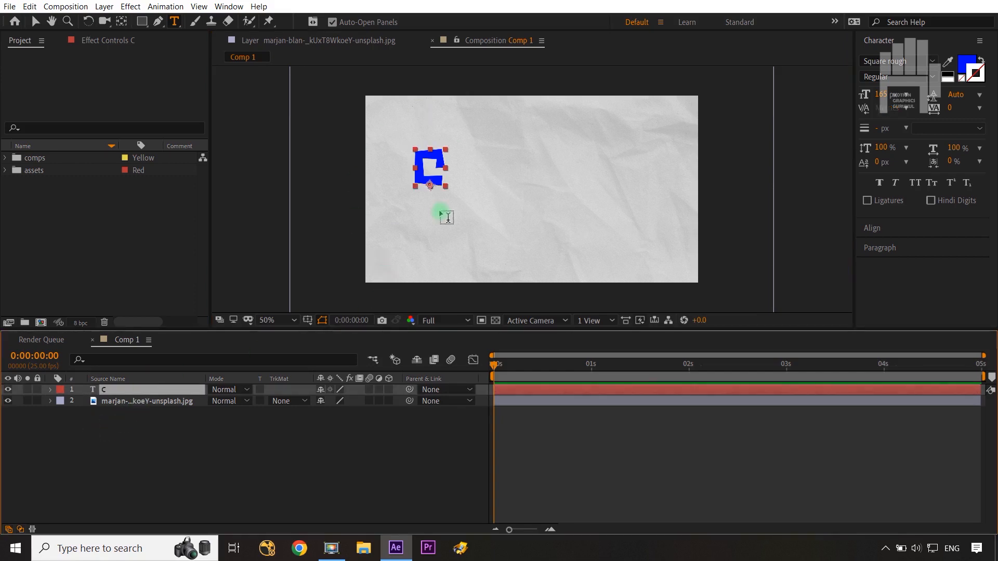
# - Centre the anchor point within the C text layer and duplicate the layer
pyautogui.press('v')
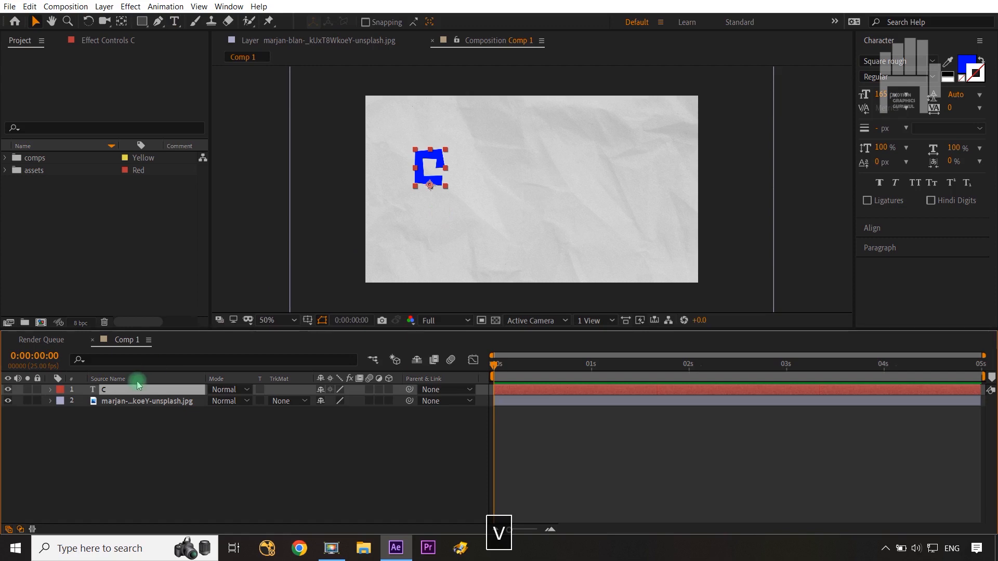
pyautogui.click(123, 21)
pyautogui.hotkey('ctrl', 'alt', 'Home')
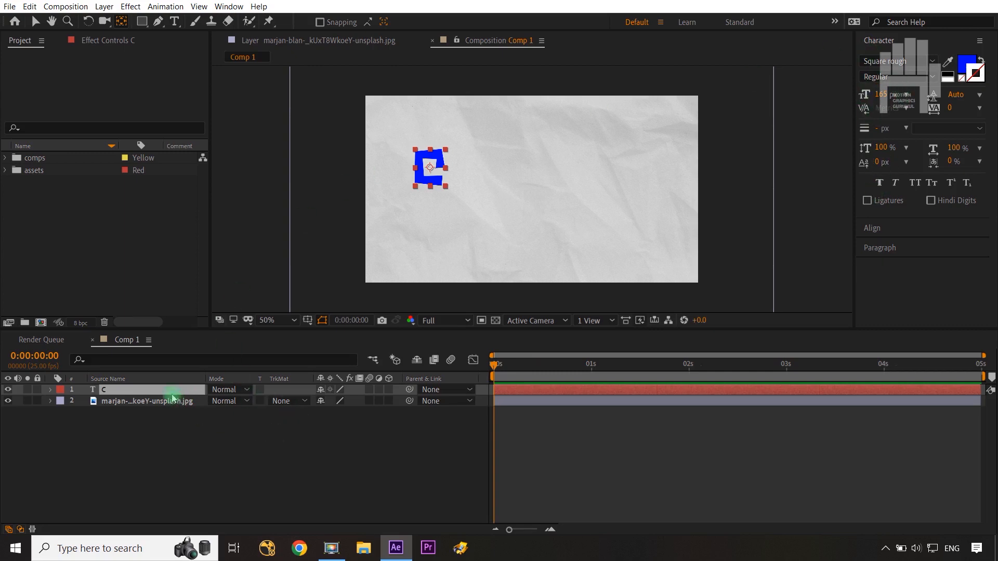
pyautogui.hotkey('ctrl', 'd')
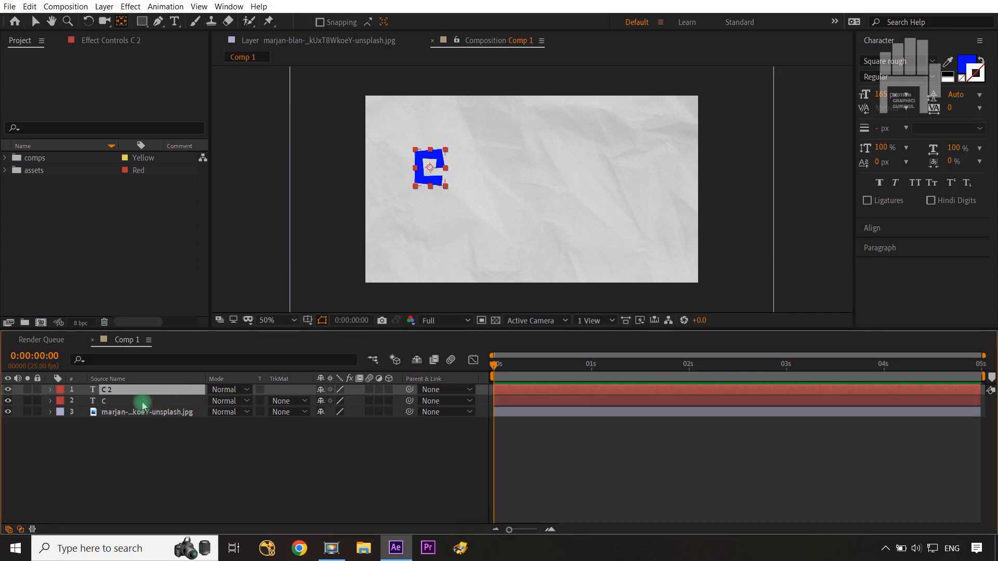
# - Scale the lower C layer to 120%
pyautogui.click(144, 405)
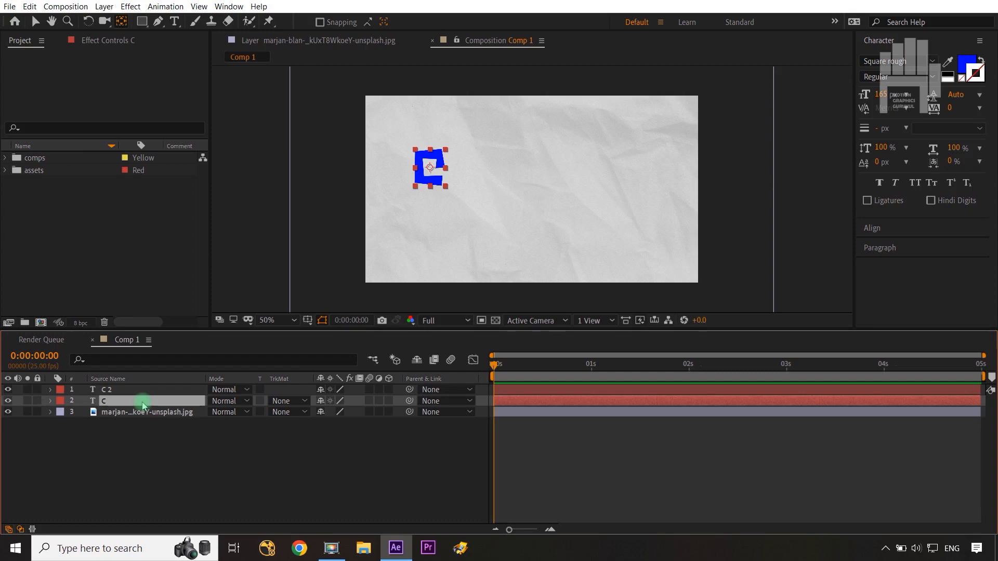
pyautogui.press('s')
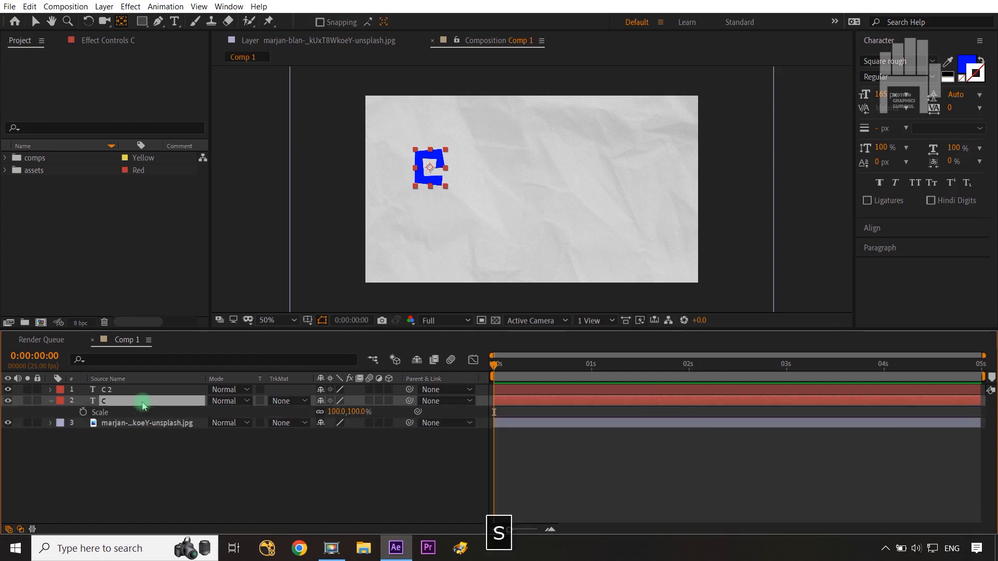
pyautogui.moveTo(345, 412); pyautogui.dragTo(365, 414)
# - Change the fill colour of the lower C layer to black (000000)
pyautogui.doubleClick(136, 399)
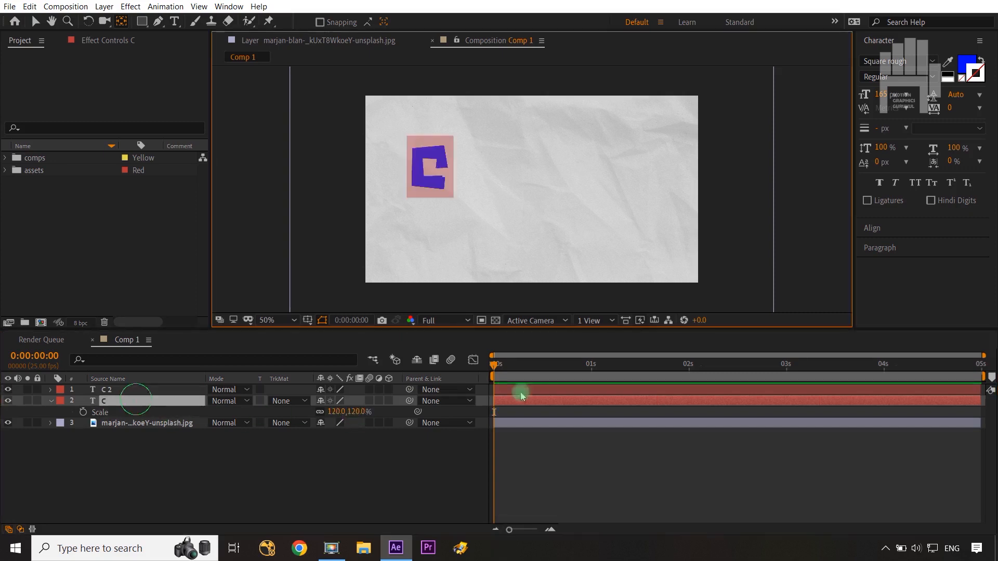
pyautogui.click(967, 62)
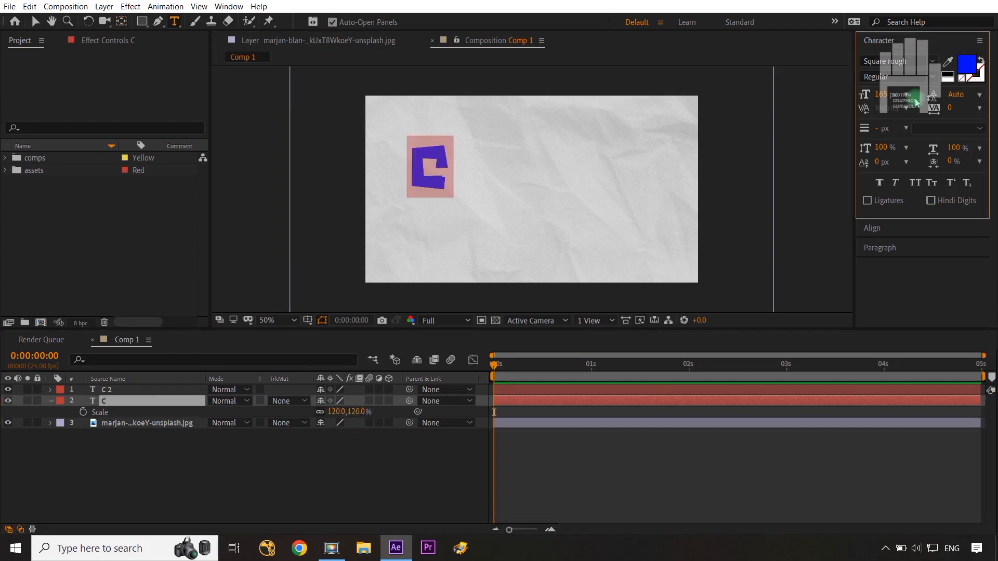
pyautogui.click(970, 62)
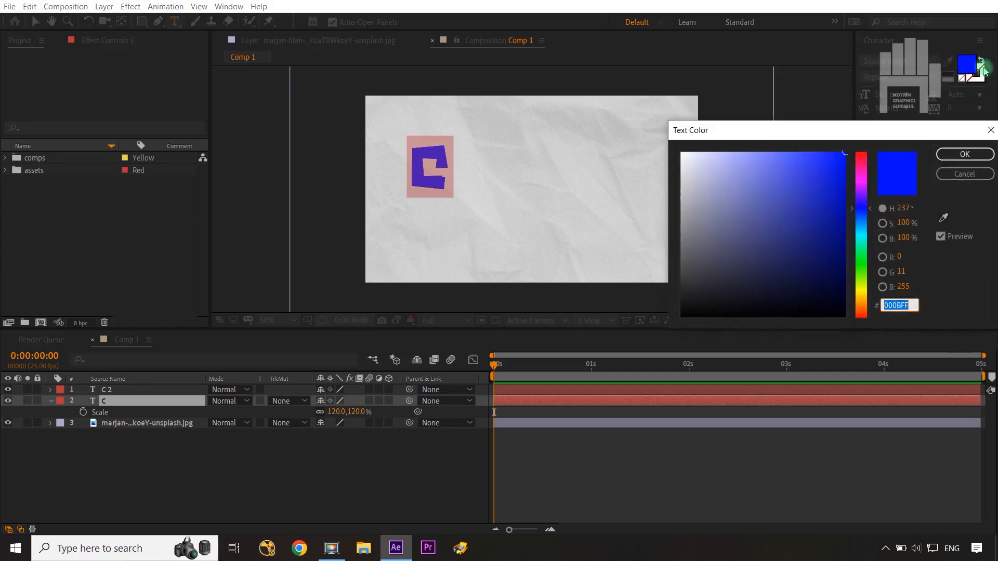
pyautogui.moveTo(739, 209); pyautogui.dragTo(669, 319)
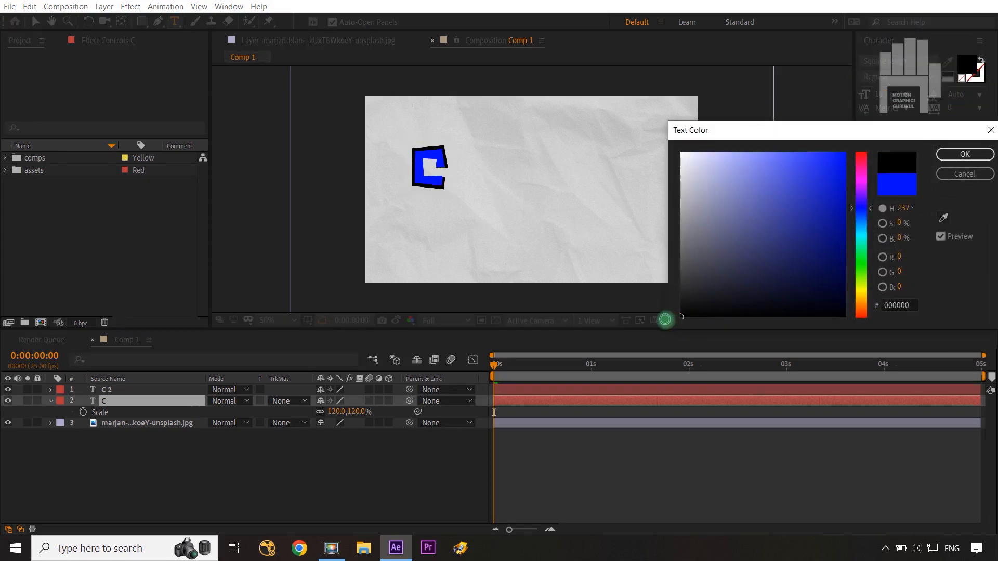
pyautogui.click(965, 154)
pyautogui.click(242, 489)
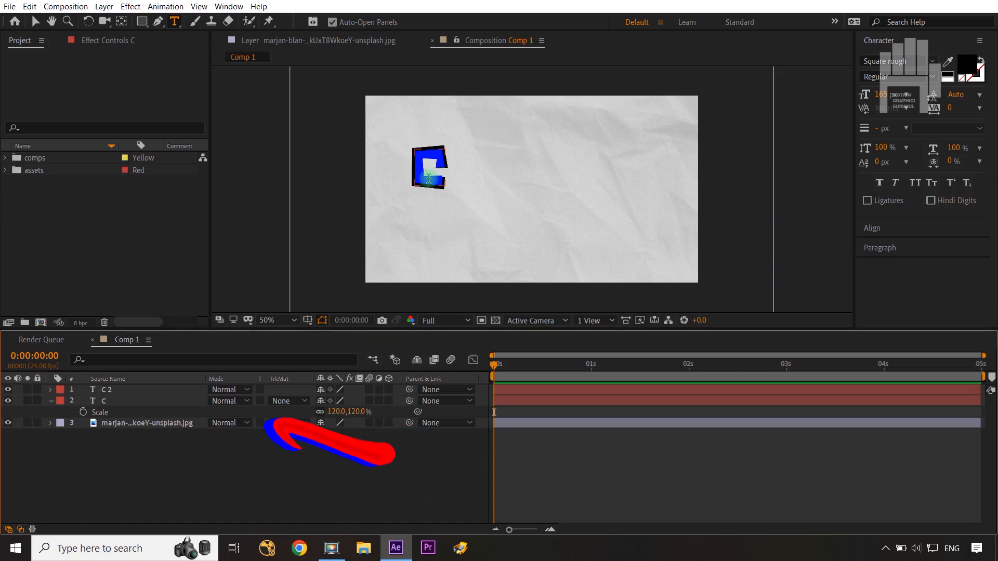
# - Undo the black fill and the scale change on the lower C layer
pyautogui.click(110, 404)
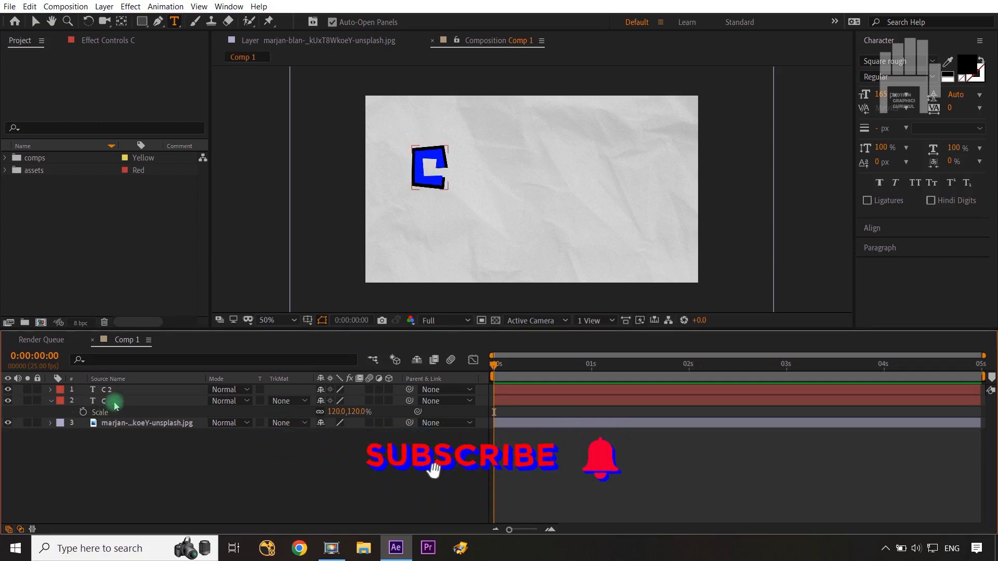
pyautogui.hotkey('ctrl', 'z')
pyautogui.hotkey('ctrl', 'z')
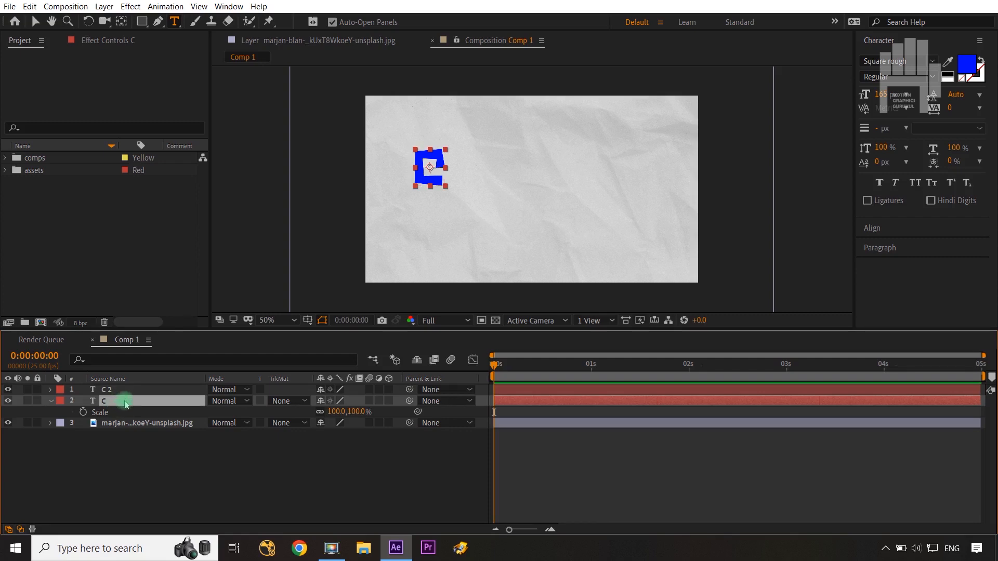
# - Give the lower C layer a near-black 121212 stroke with a width of 43 px
pyautogui.doubleClick(124, 403)
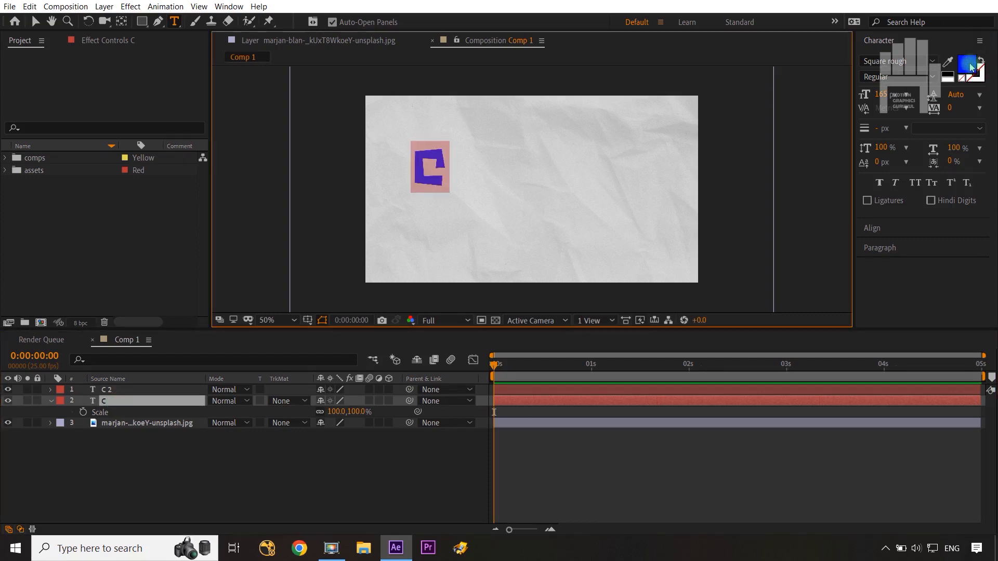
pyautogui.click(962, 83)
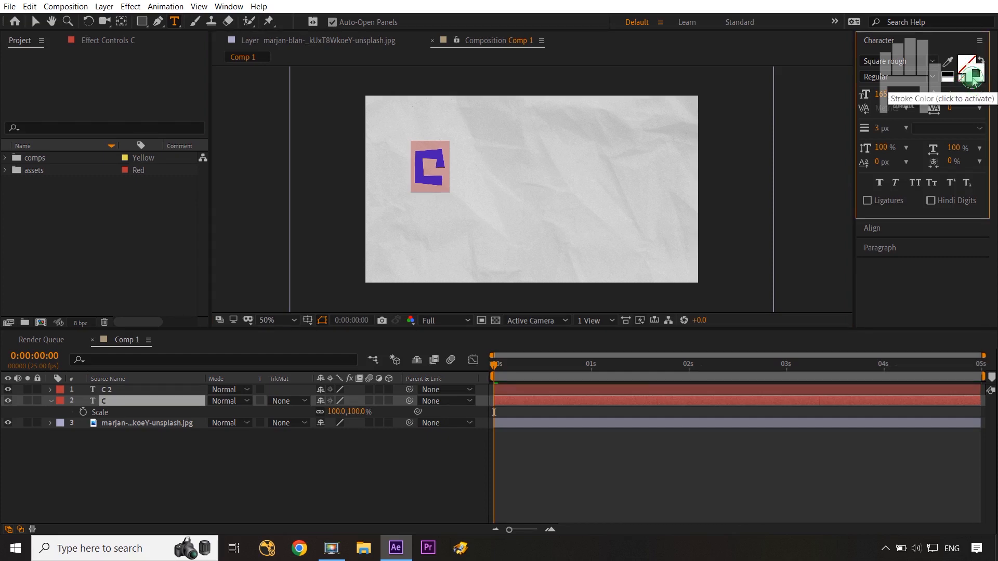
pyautogui.click(973, 78)
pyautogui.moveTo(713, 189); pyautogui.dragTo(661, 305)
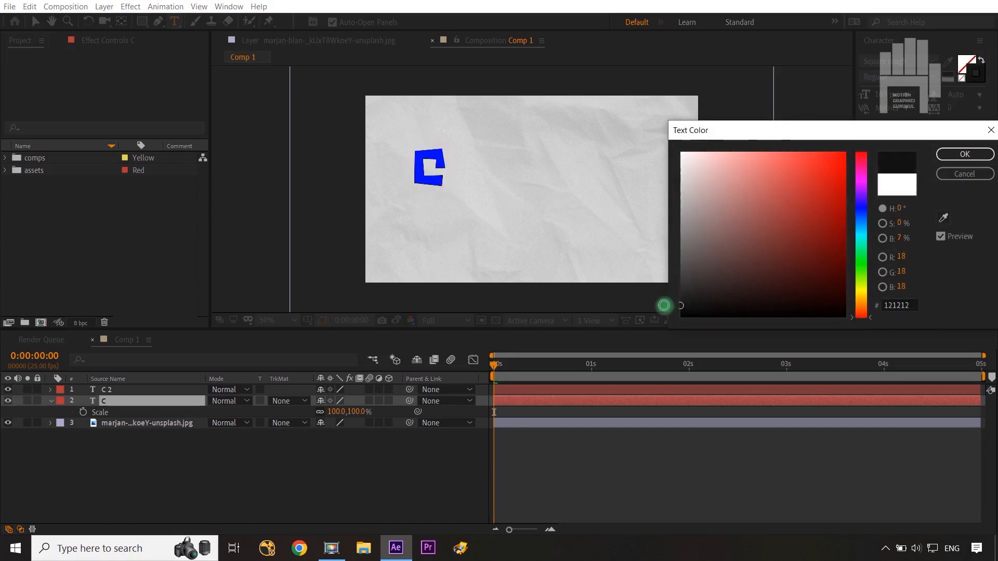
pyautogui.click(947, 155)
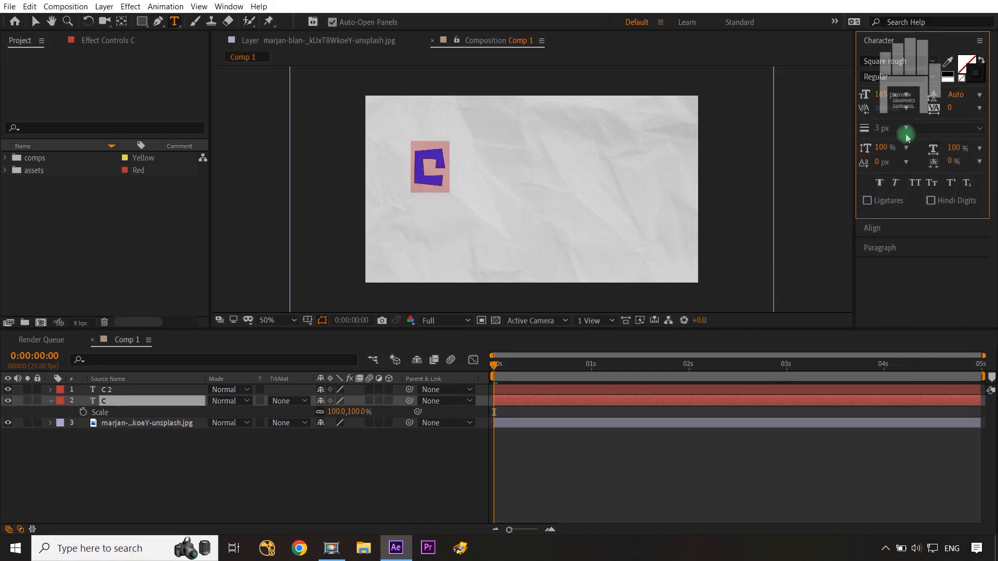
pyautogui.moveTo(880, 129); pyautogui.dragTo(907, 128)
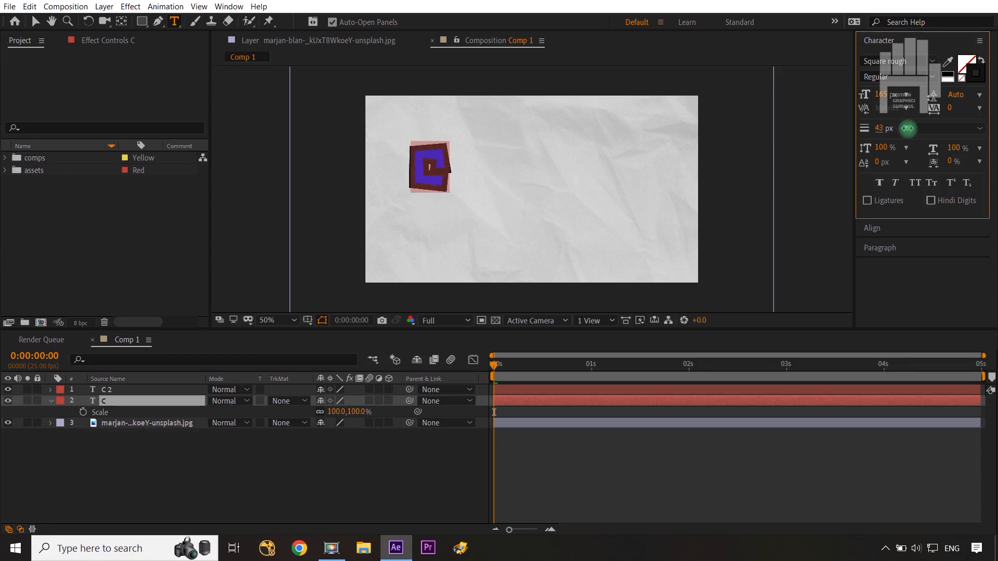
pyautogui.click(393, 460)
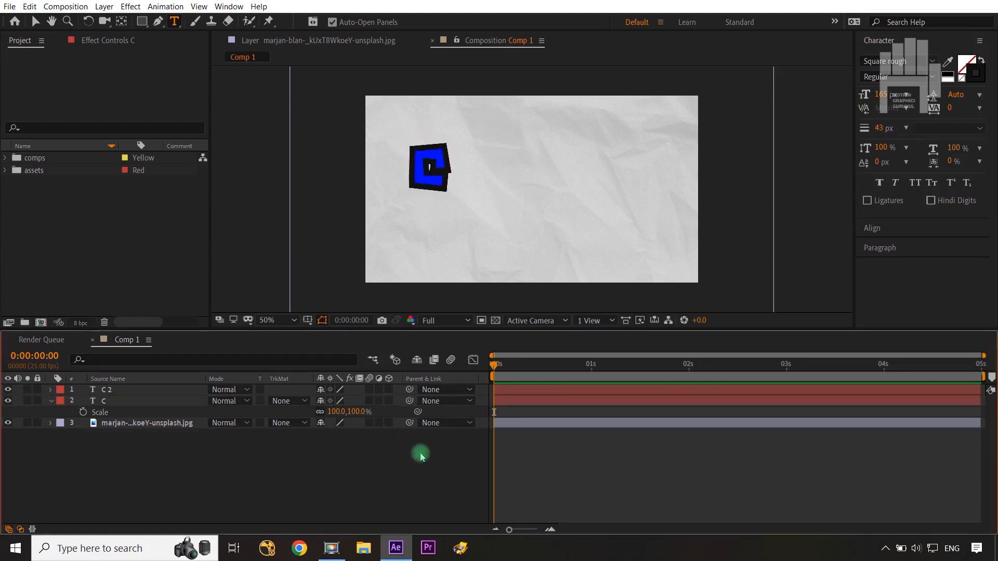
# - Shift the stroked C layer slightly left by setting its horizontal position to 237, and collapse its properties
pyautogui.click(133, 405)
pyautogui.press('p')
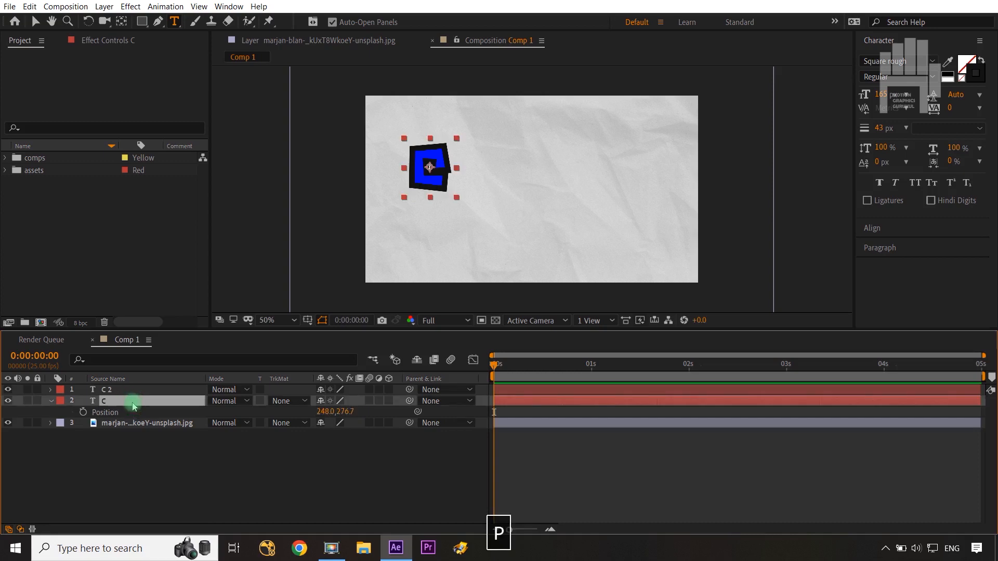
pyautogui.moveTo(337, 412); pyautogui.dragTo(318, 412)
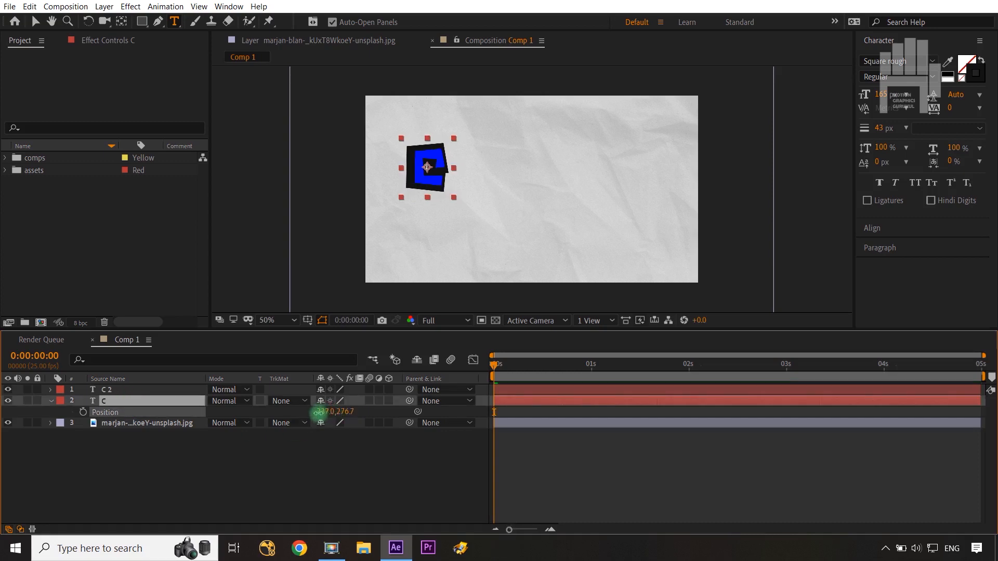
pyautogui.click(328, 475)
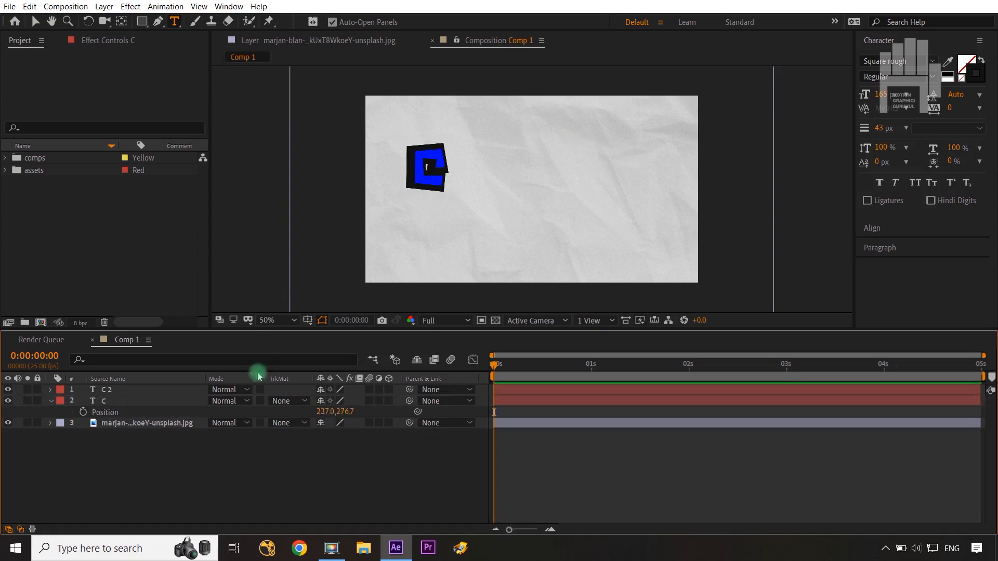
pyautogui.click(133, 411)
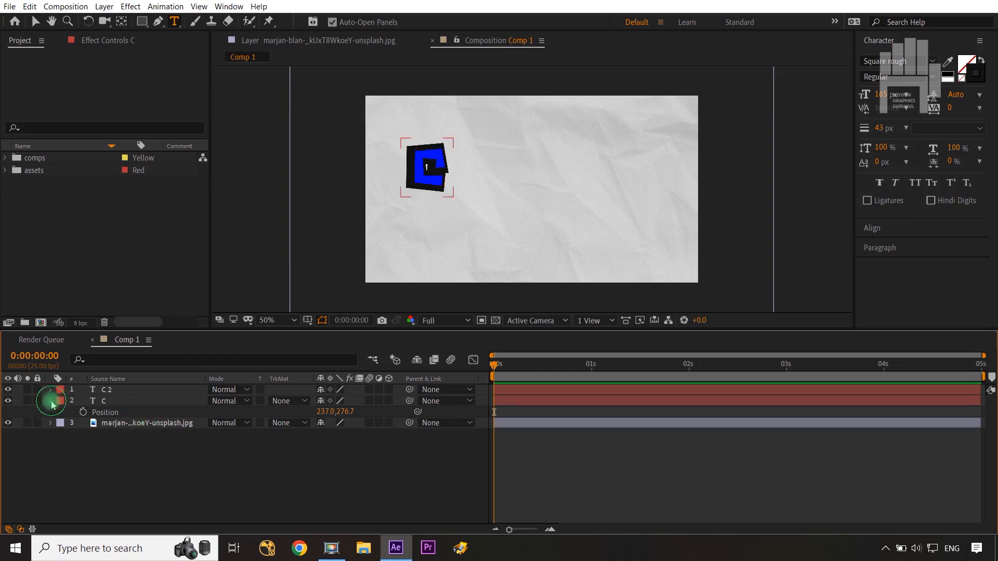
pyautogui.click(50, 401)
# - Duplicate both C layers and stack the stroked copy directly beneath the topmost blue copy
pyautogui.click(115, 402)
pyautogui.keyDown('ctrl'); pyautogui.click(123, 391); pyautogui.keyUp('ctrl')
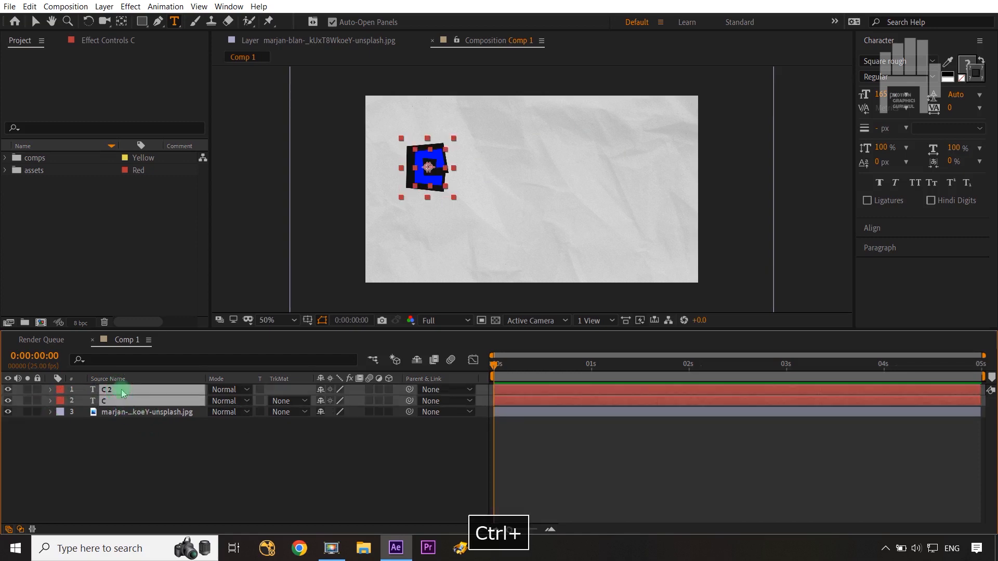
pyautogui.hotkey('ctrl', 'd')
pyautogui.moveTo(124, 412); pyautogui.dragTo(123, 401)
# - Replace the text of the duplicated stroked C layer with "ut"
pyautogui.click(132, 401)
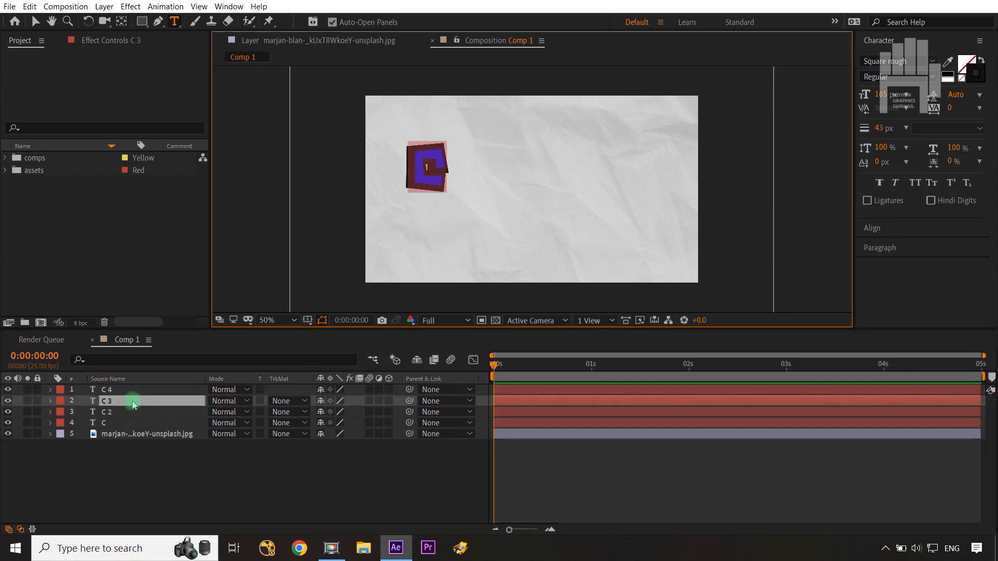
pyautogui.write('ur')
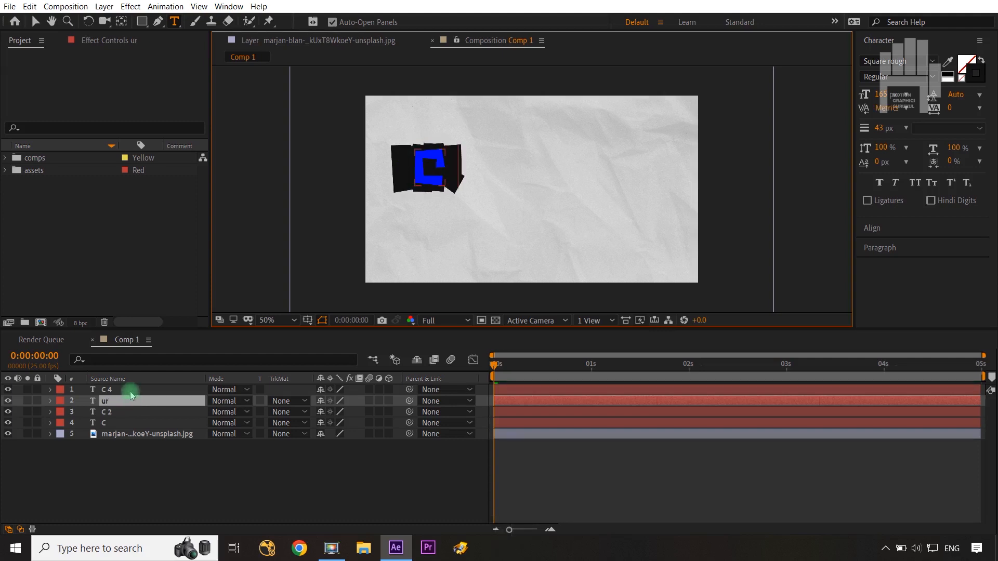
pyautogui.click(127, 390)
pyautogui.click(124, 402)
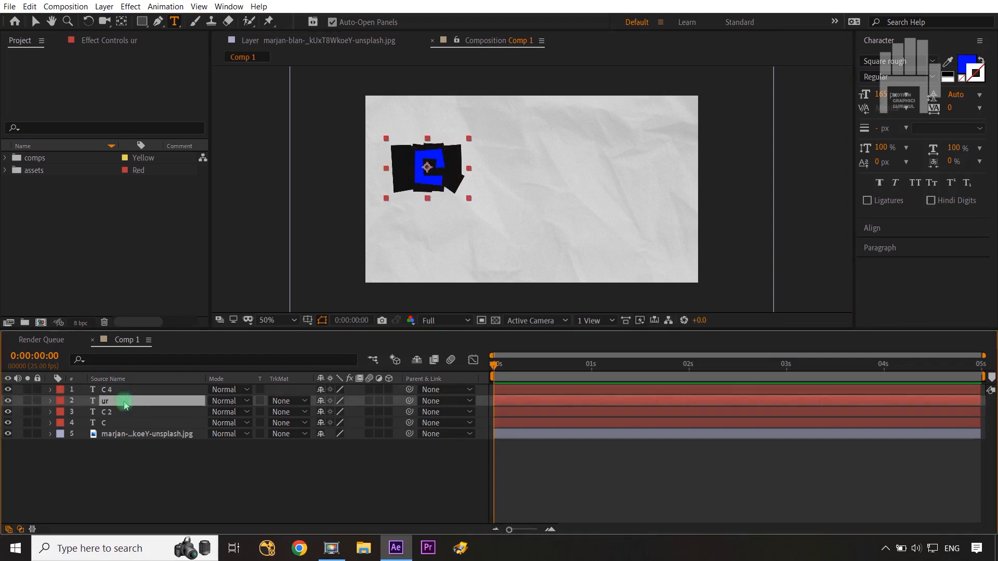
pyautogui.write('t')
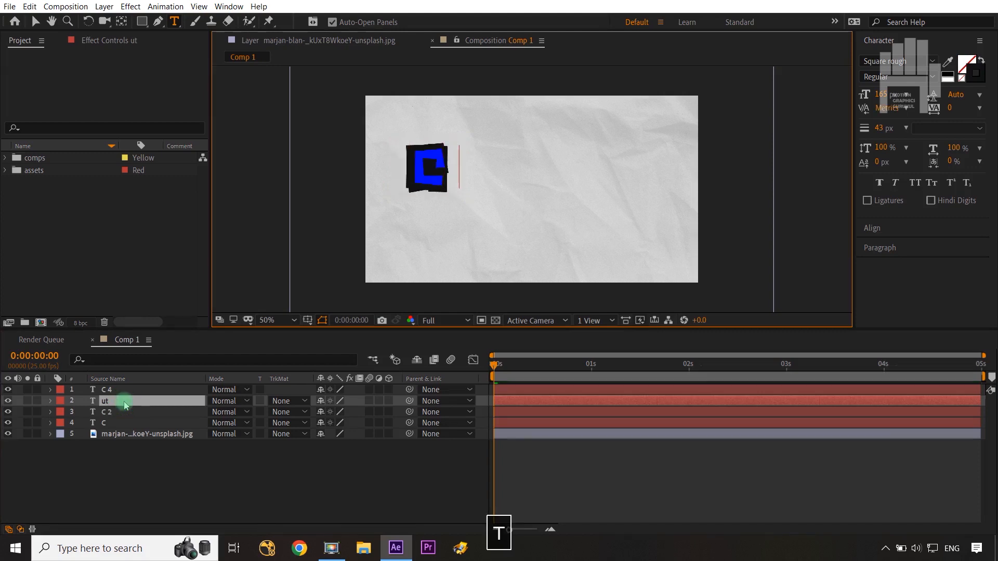
# - Replace the text of the topmost blue C copy with "ut"
pyautogui.click(104, 391)
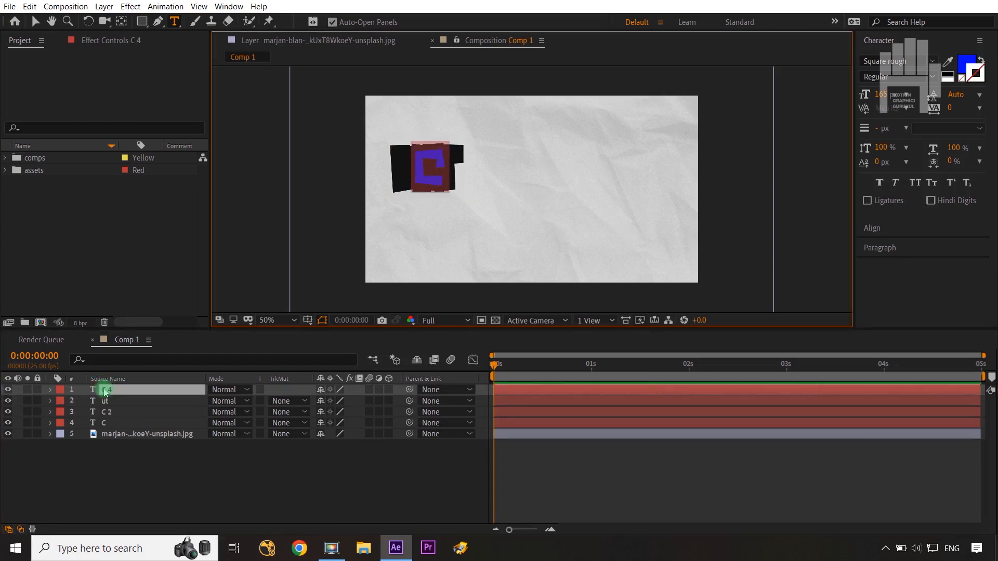
pyautogui.write('ut')
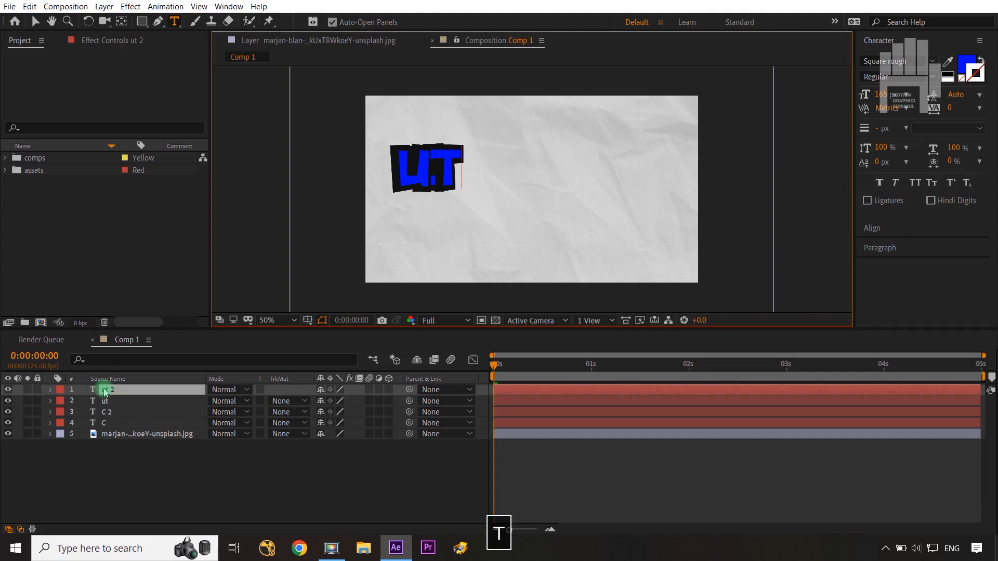
pyautogui.click(151, 478)
# - Move both "ut" layers together so the letters sit just after the C on the paper
pyautogui.click(130, 401)
pyautogui.keyDown('shift'); pyautogui.click(128, 391); pyautogui.keyUp('shift')
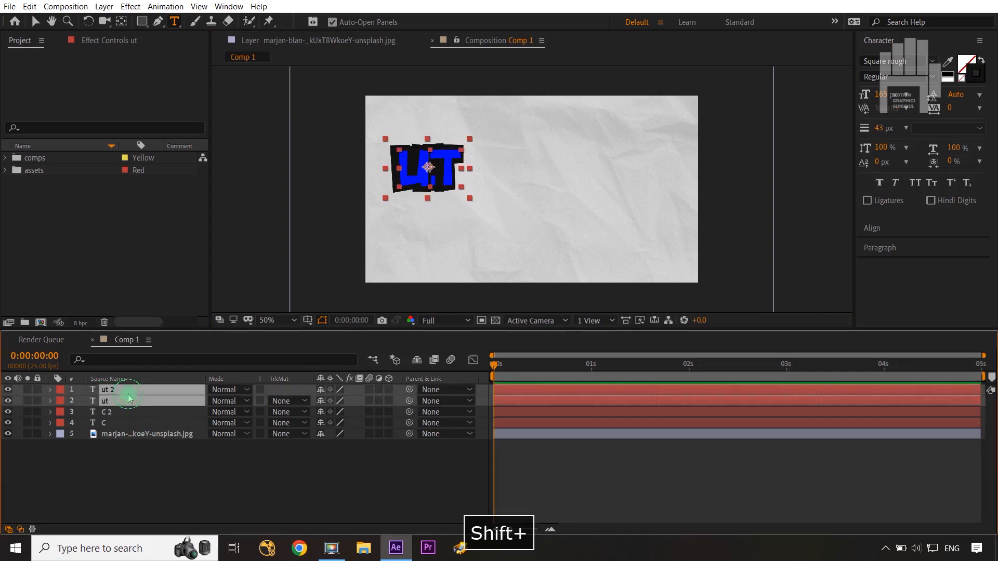
pyautogui.press('v')
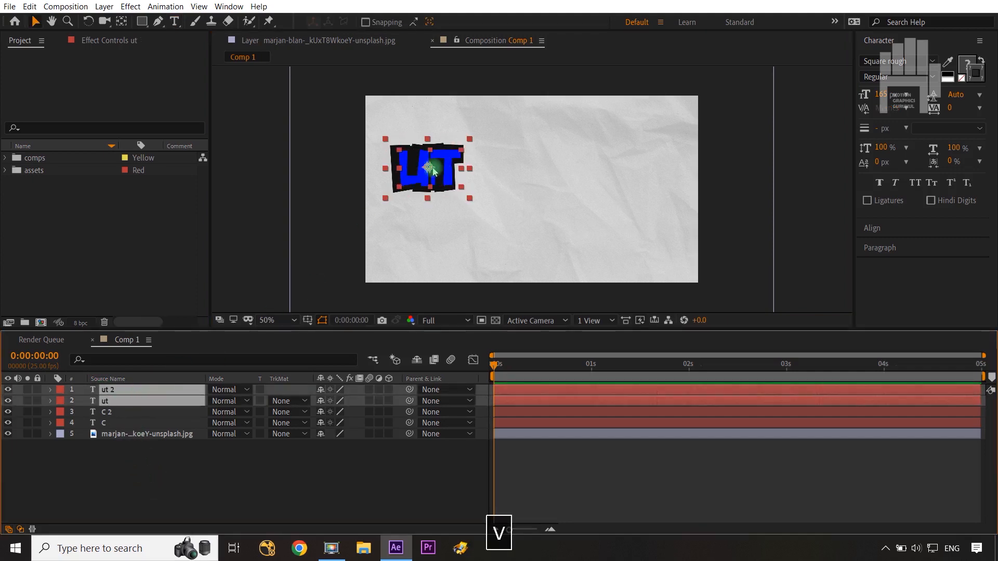
pyautogui.moveTo(434, 171); pyautogui.dragTo(491, 178)
pyautogui.click(423, 460)
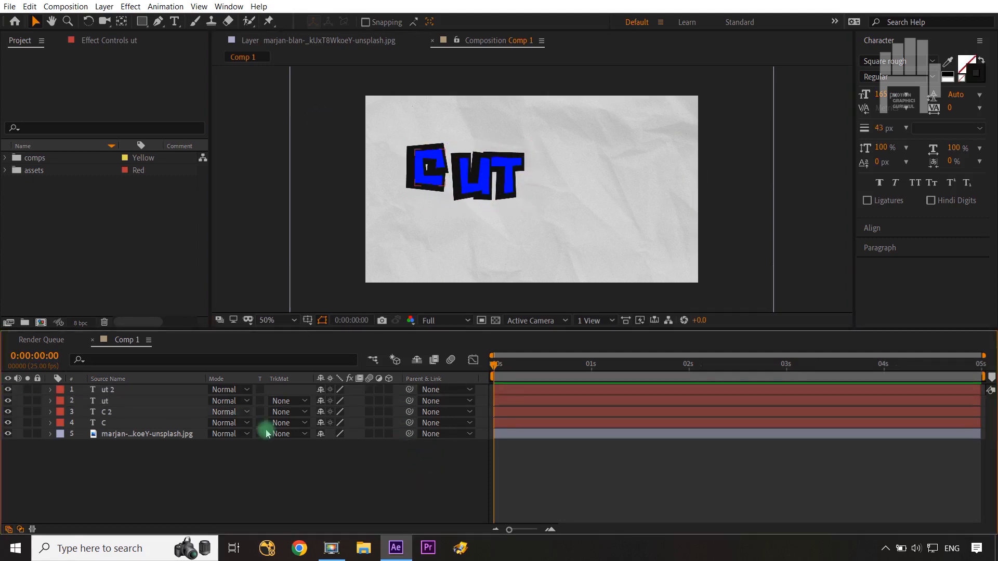
# - Change the fill colour of the topmost "ut" text from blue to yellow, E2FF00
pyautogui.click(116, 393)
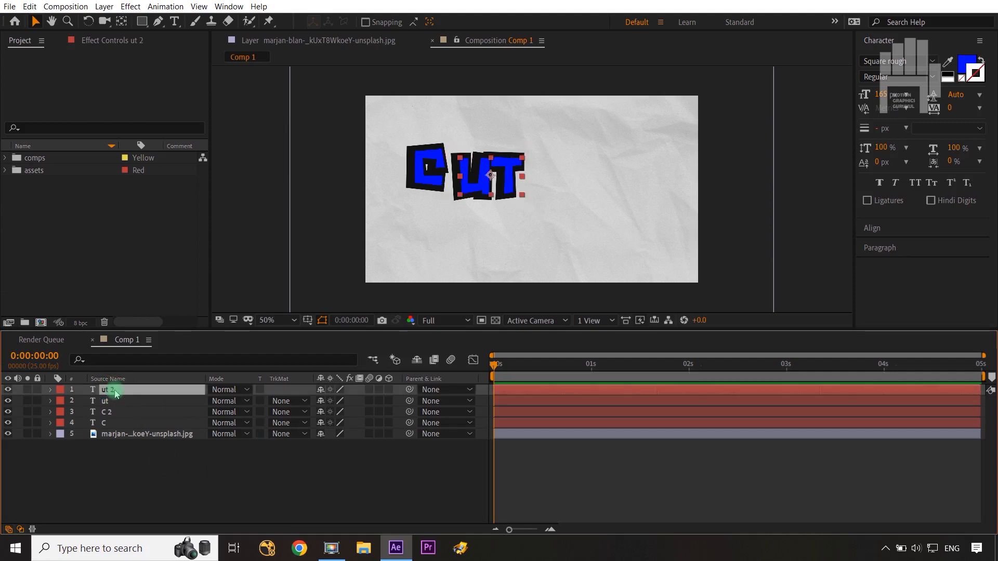
pyautogui.doubleClick(115, 394)
pyautogui.click(949, 62)
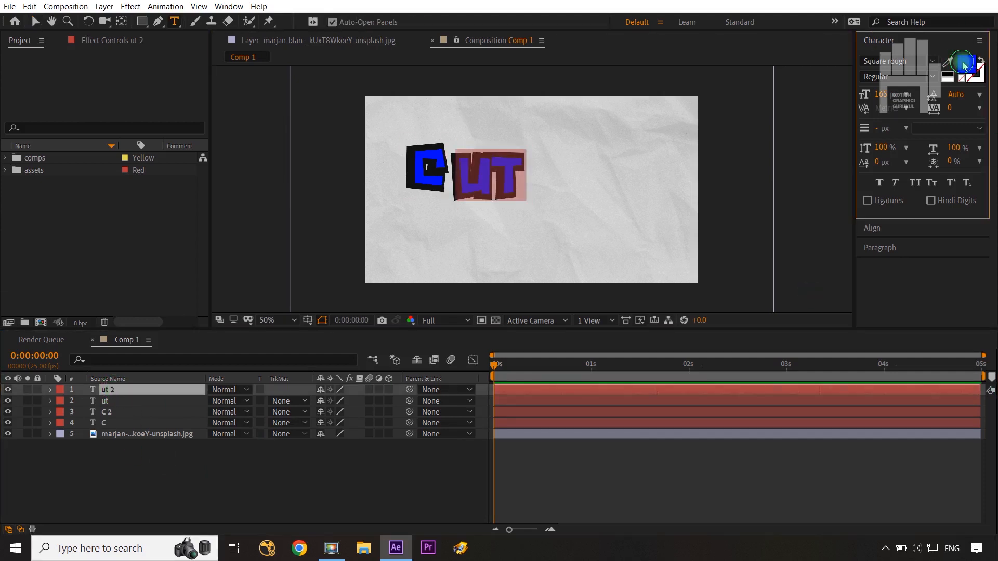
pyautogui.click(968, 65)
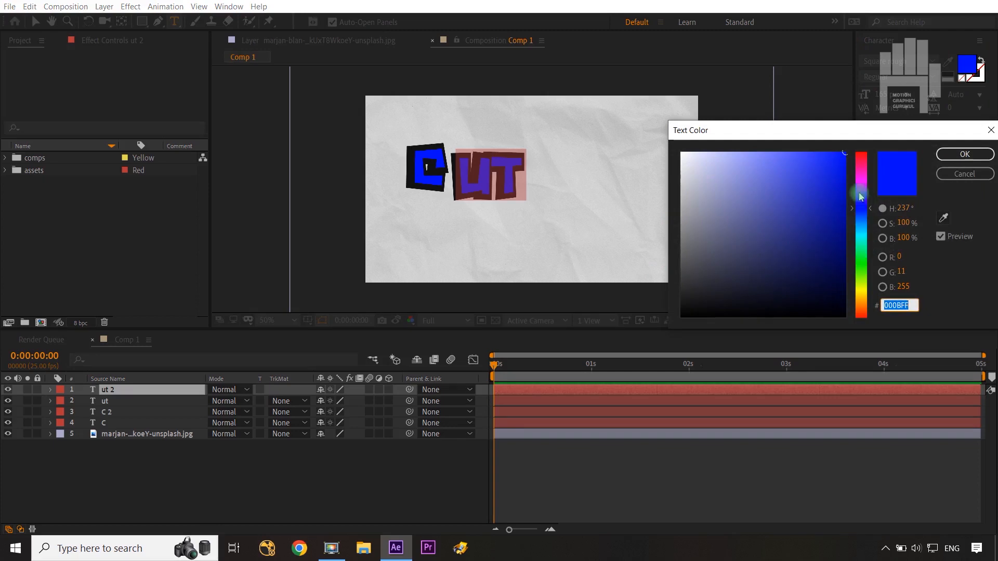
pyautogui.click(866, 287)
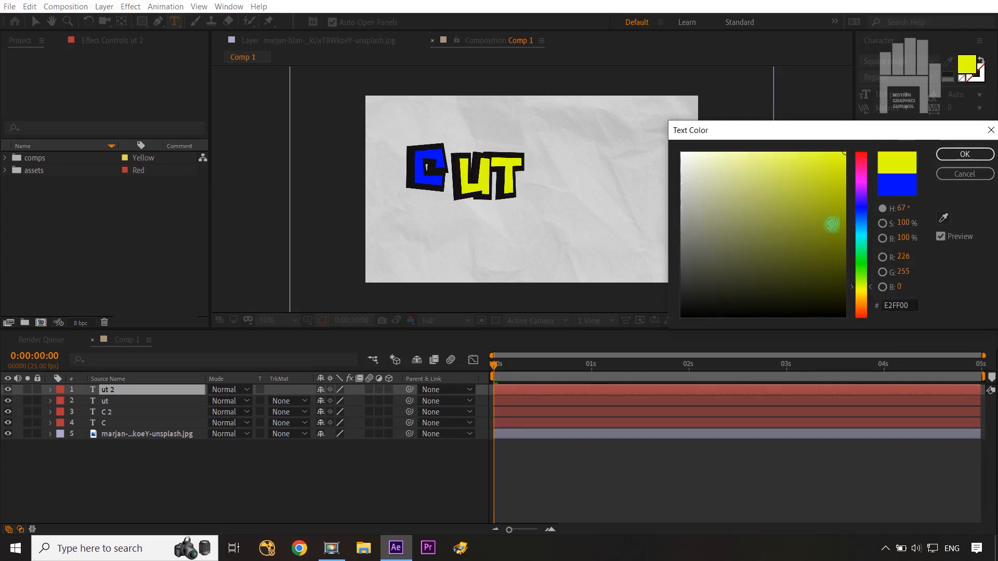
pyautogui.click(966, 153)
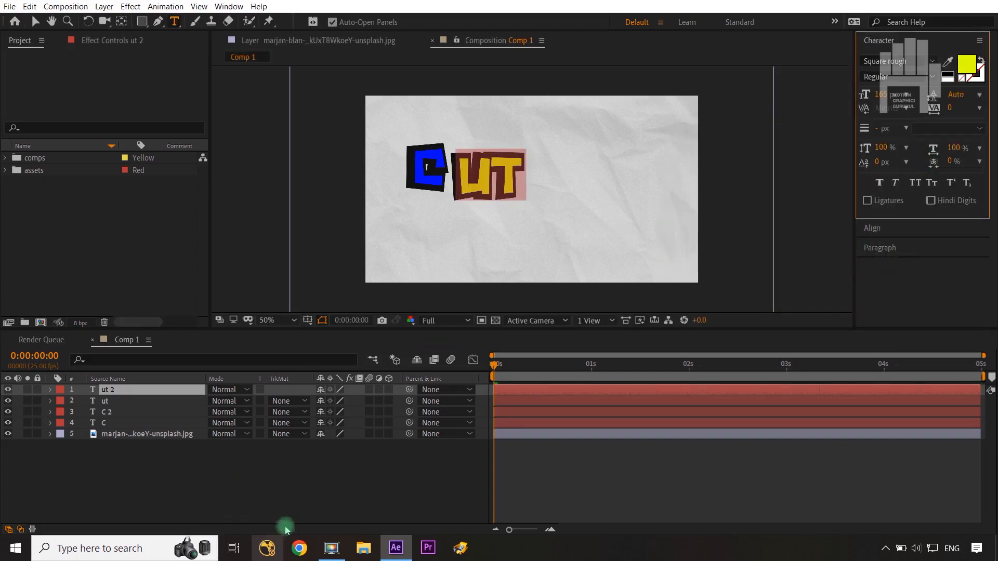
pyautogui.click(357, 478)
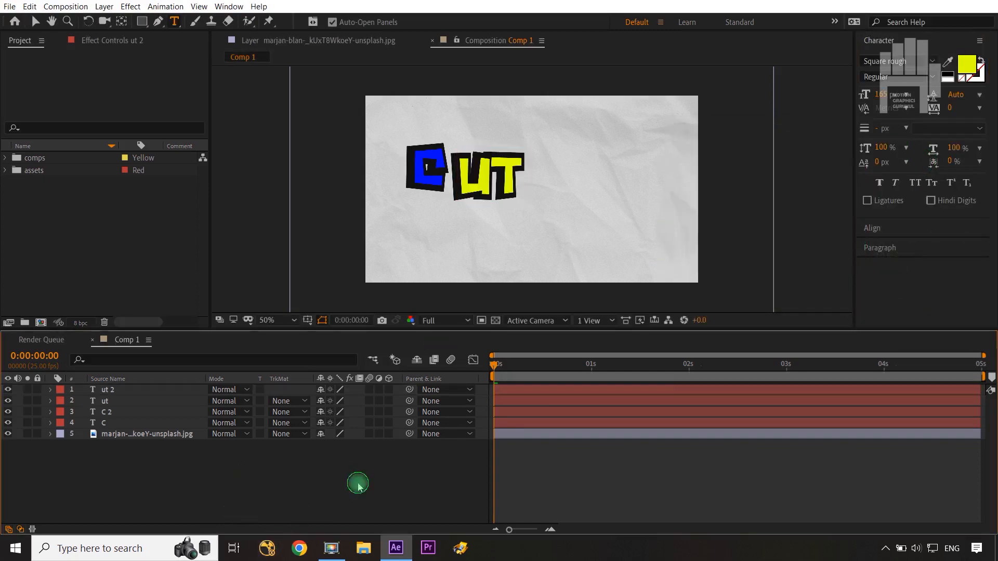
# - Duplicate the yellow and stroked "ut" layers and stack the stroked copy directly beneath the topmost yellow copy
pyautogui.click(129, 391)
pyautogui.keyDown('ctrl'); pyautogui.click(127, 400); pyautogui.keyUp('ctrl')
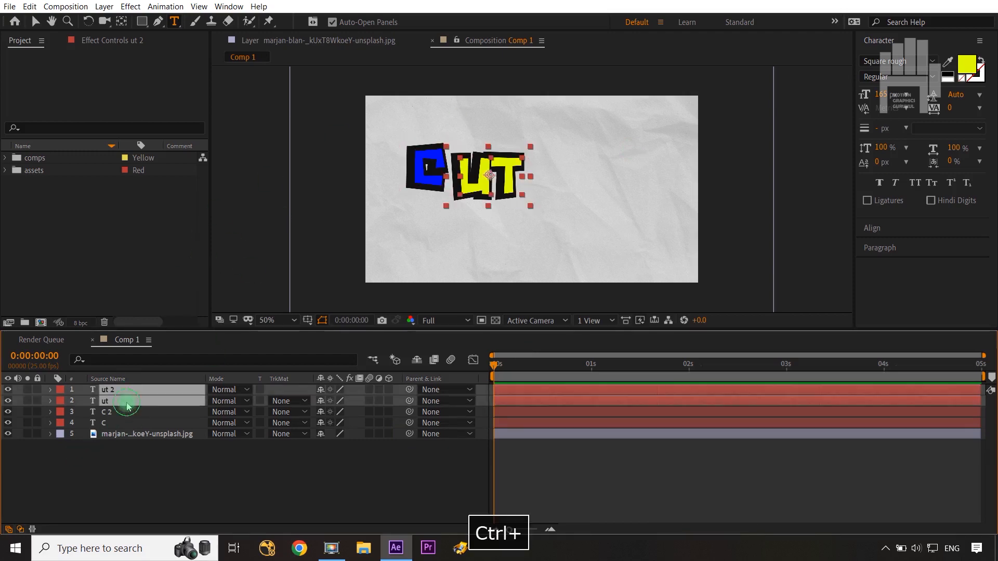
pyautogui.hotkey('ctrl', 'd')
pyautogui.moveTo(128, 410); pyautogui.dragTo(129, 400)
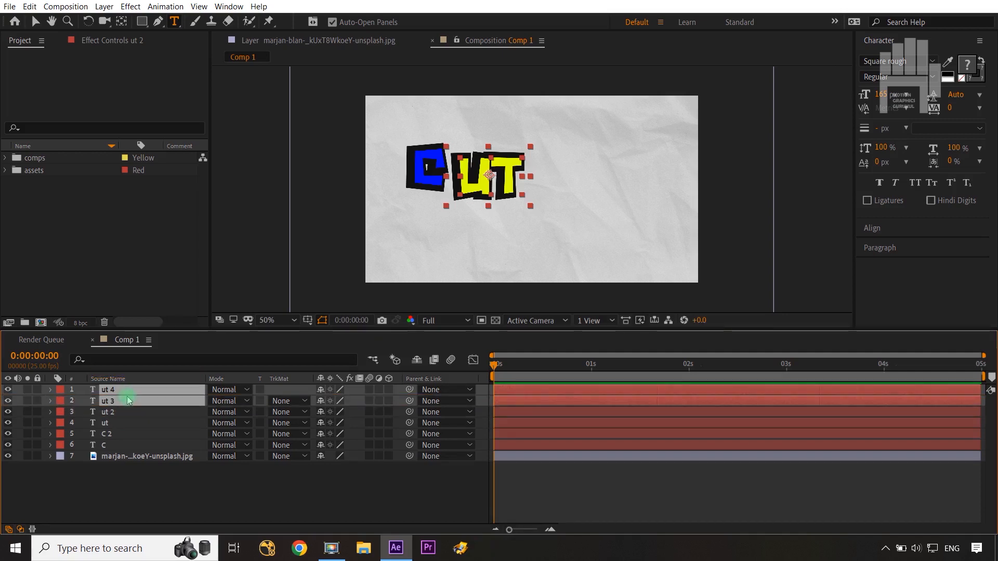
pyautogui.click(169, 485)
# - Replace the text of the topmost yellow "ut" copy and its stroked copy with "ou"
pyautogui.doubleClick(118, 396)
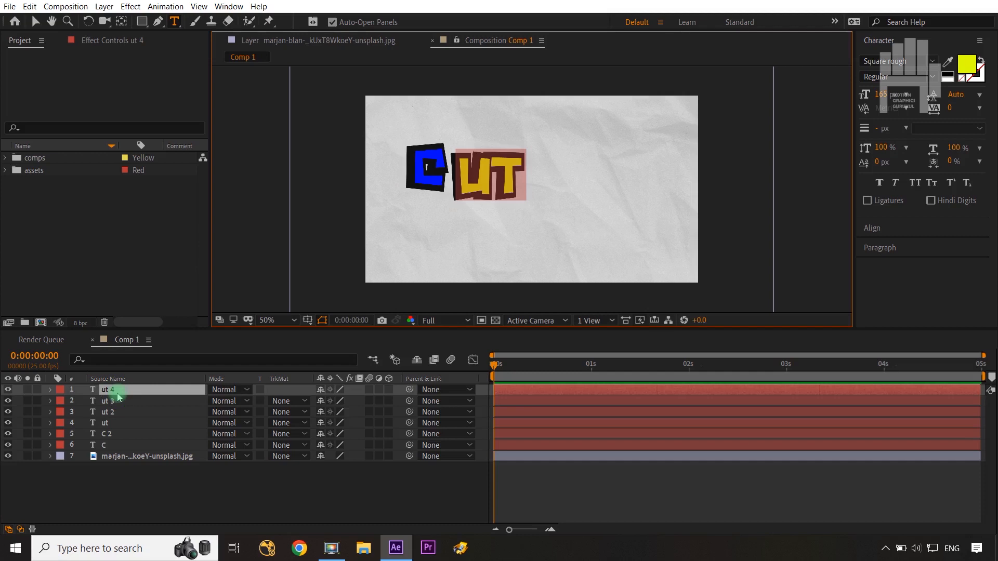
pyautogui.write('ou')
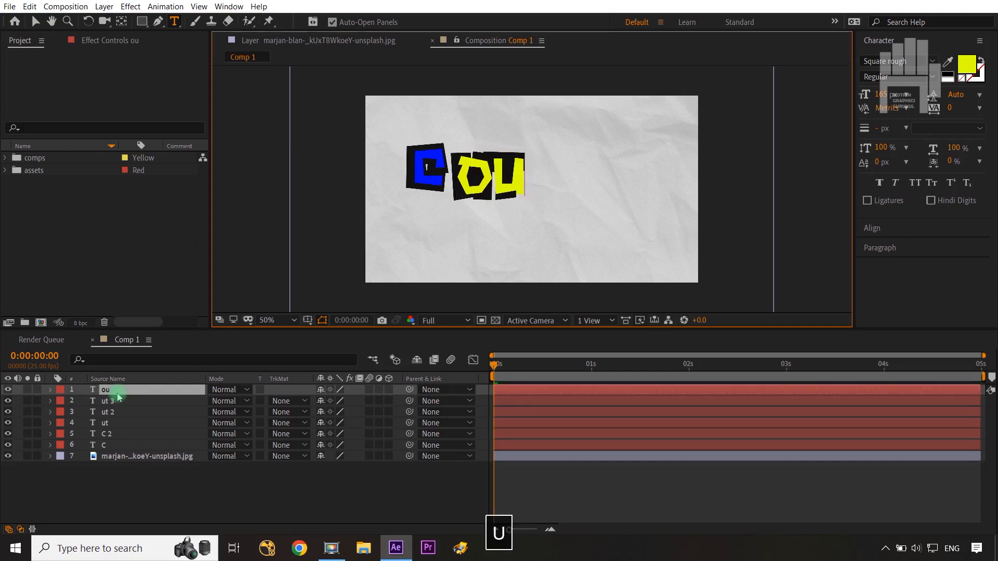
pyautogui.doubleClick(119, 402)
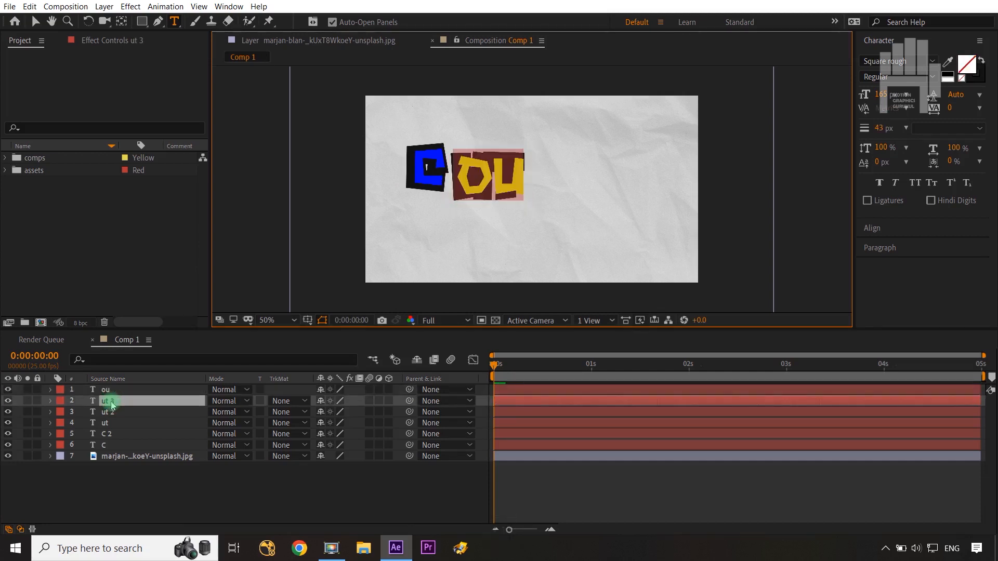
pyautogui.write('ou')
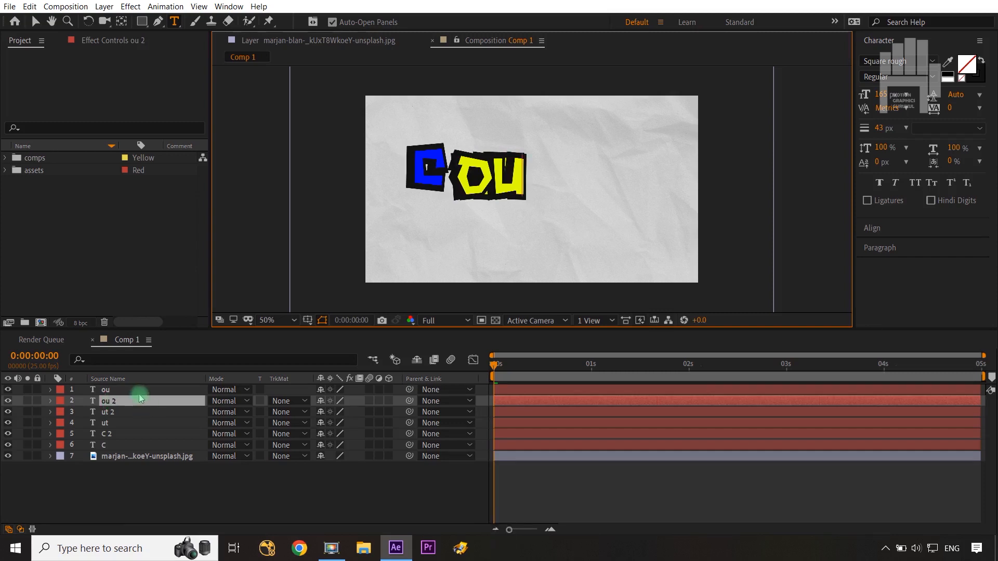
# - Move both "ou" layers together so the letters follow "ut" in the title, slightly higher on the paper
pyautogui.keyDown('ctrl'); pyautogui.click(139, 391); pyautogui.keyUp('ctrl')
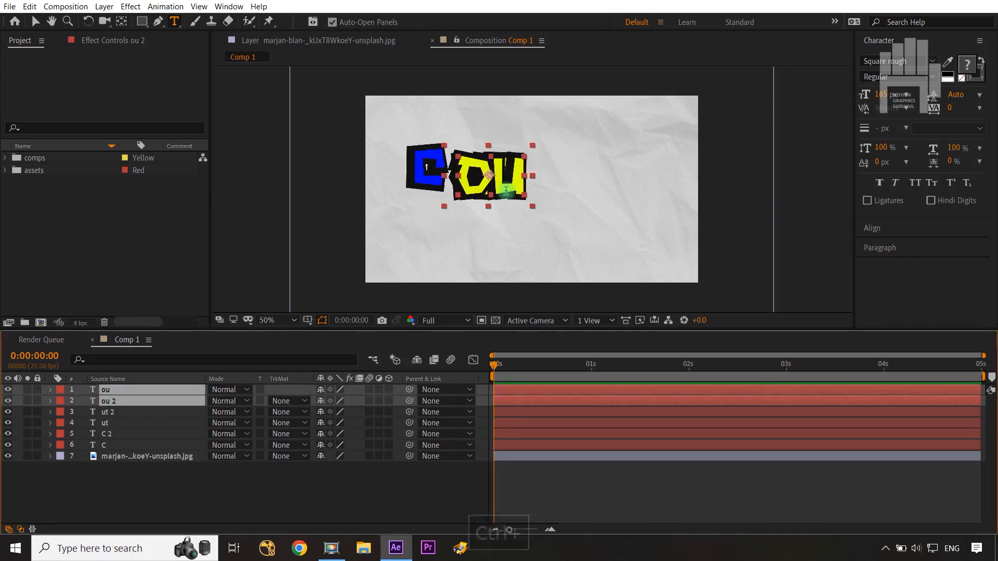
pyautogui.press('v')
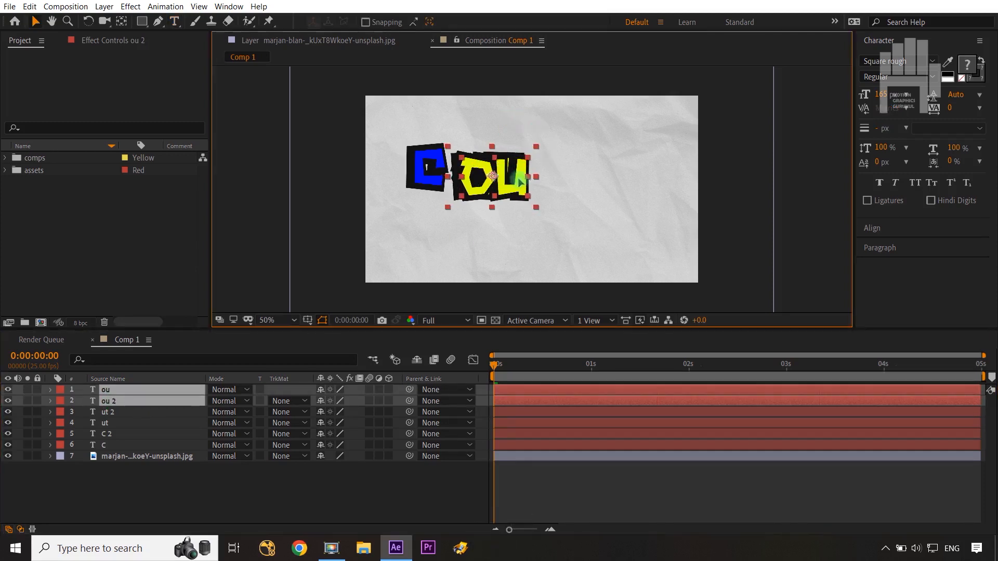
pyautogui.moveTo(490, 177); pyautogui.dragTo(570, 170)
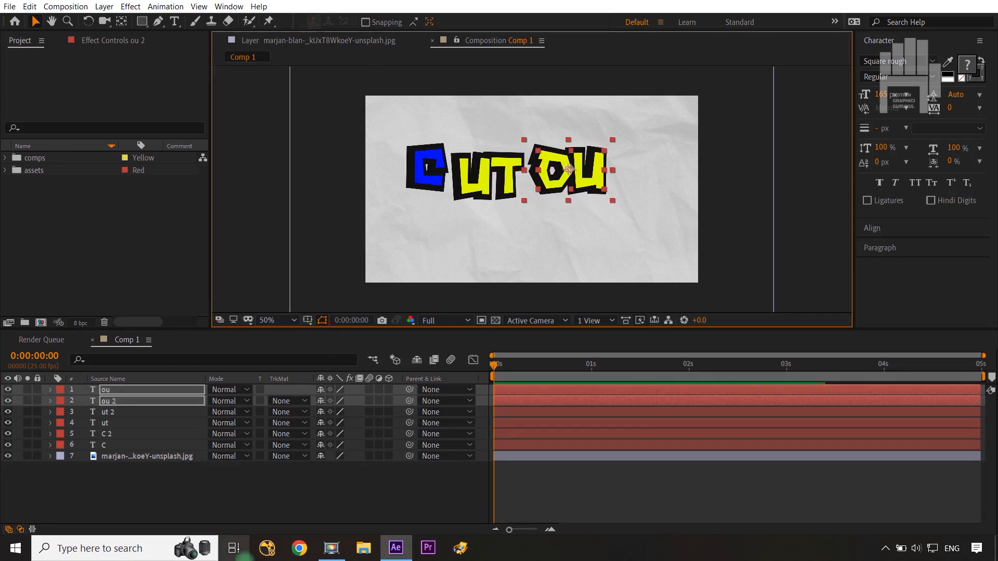
pyautogui.click(289, 509)
# - Duplicate the blue and stroked C layers and bring both copies to the top of the layer stack
pyautogui.click(107, 435)
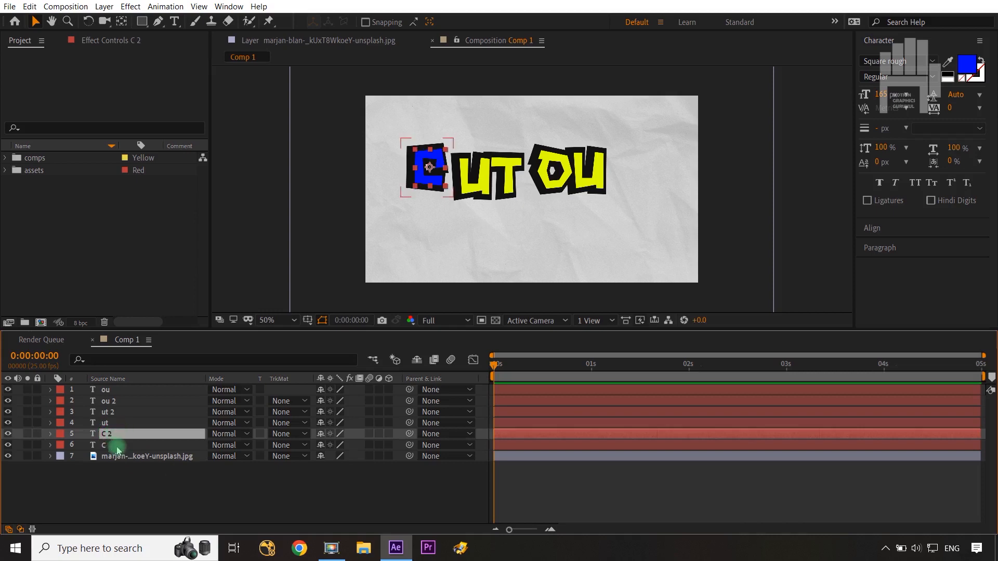
pyautogui.keyDown('ctrl'); pyautogui.click(117, 446); pyautogui.keyUp('ctrl')
pyautogui.hotkey('ctrl', 'd')
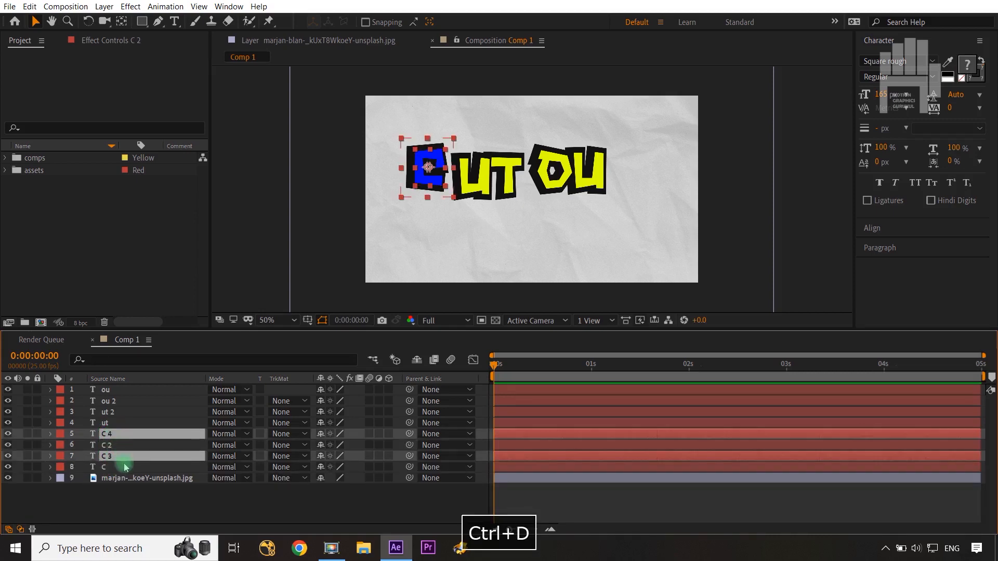
pyautogui.moveTo(123, 456); pyautogui.dragTo(119, 391)
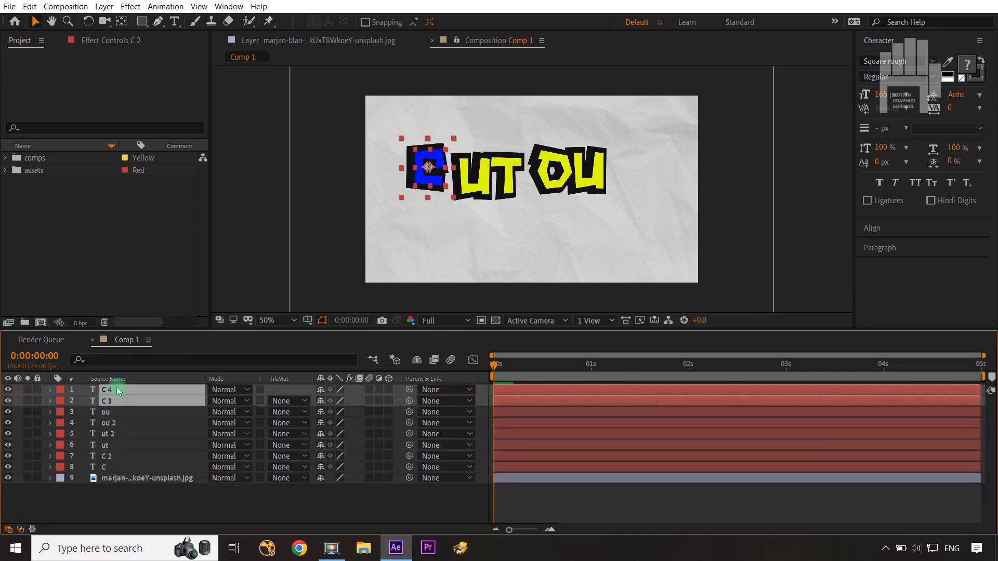
pyautogui.click(165, 521)
# - Replace the text of the topmost blue C copy and its stroked copy with "T"
pyautogui.click(111, 394)
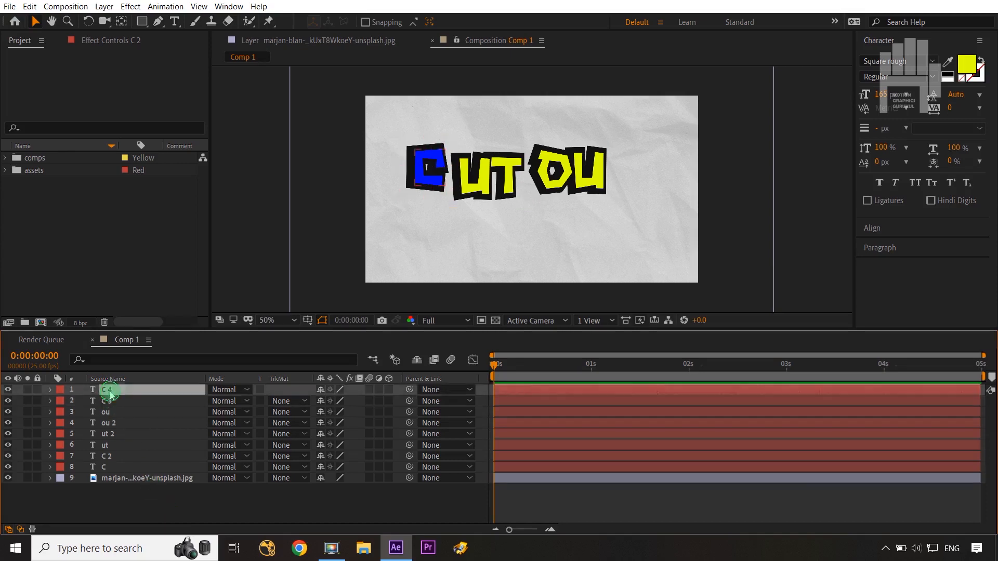
pyautogui.doubleClick(110, 395)
pyautogui.write('T')
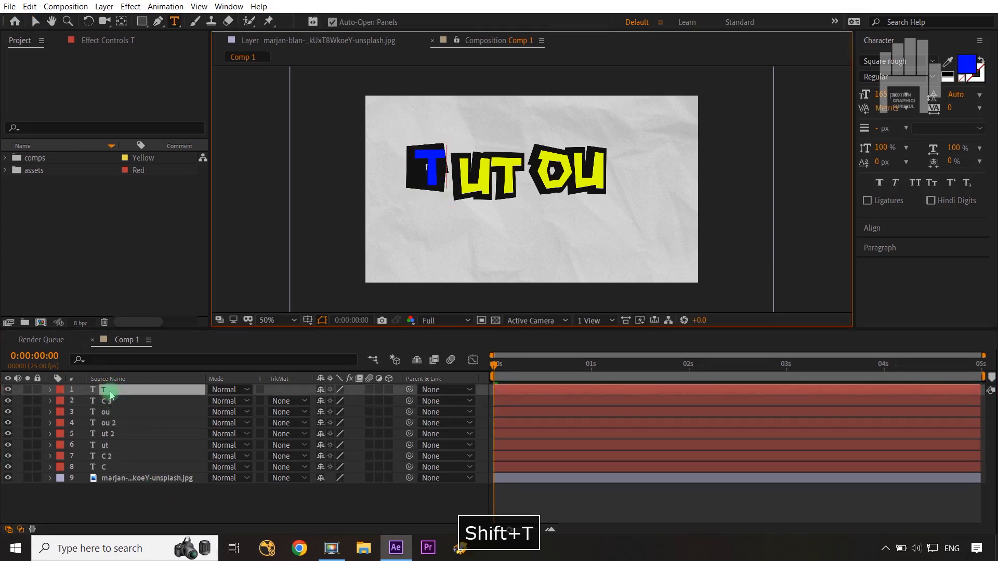
pyautogui.click(107, 401)
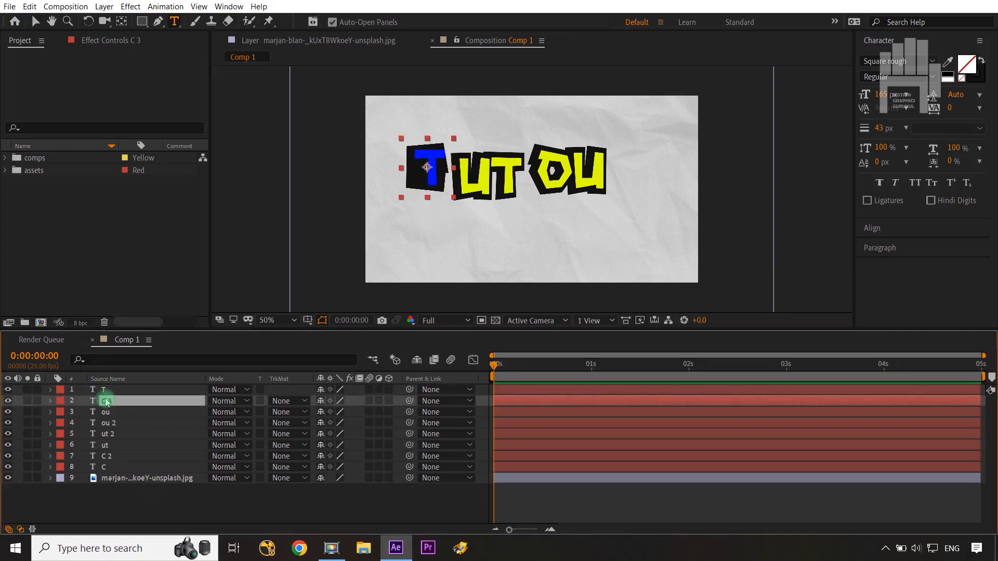
pyautogui.write('T')
pyautogui.doubleClick(106, 402)
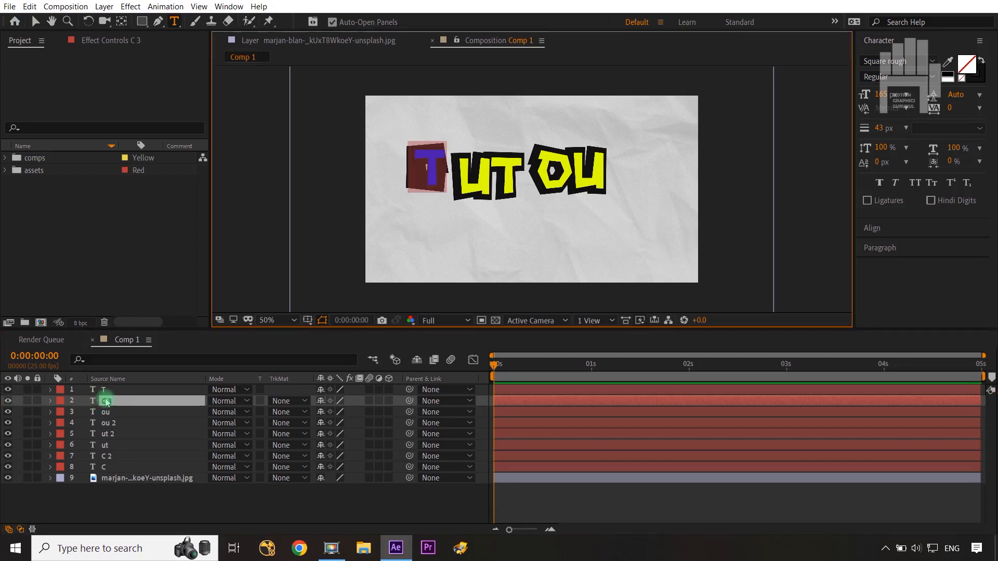
pyautogui.write('T 2')
# - Move both single-letter T layers together to the end of the title, just after "ou"
pyautogui.click(107, 401)
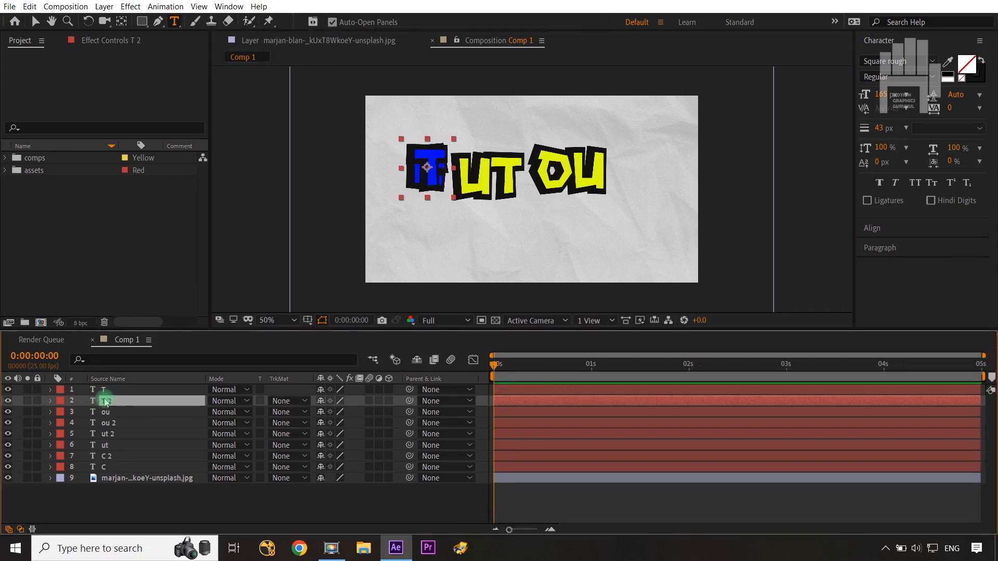
pyautogui.keyDown('ctrl'); pyautogui.click(104, 390); pyautogui.keyUp('ctrl')
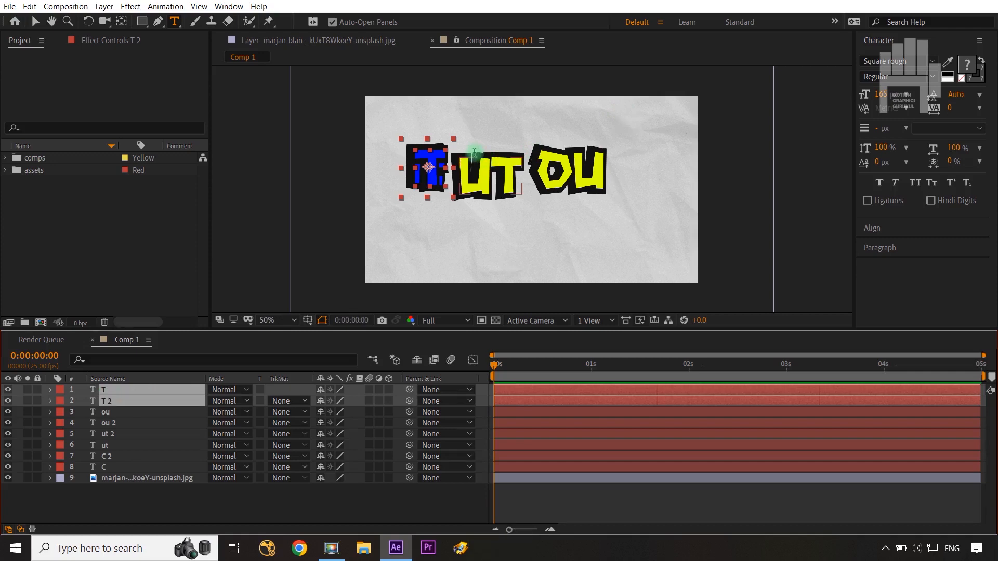
pyautogui.press('v')
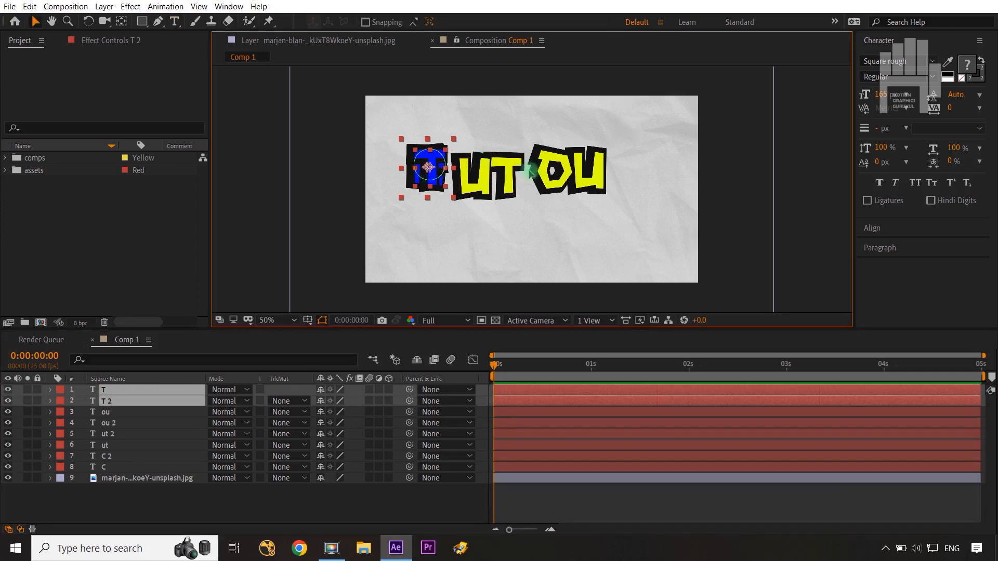
pyautogui.moveTo(438, 166); pyautogui.dragTo(631, 166)
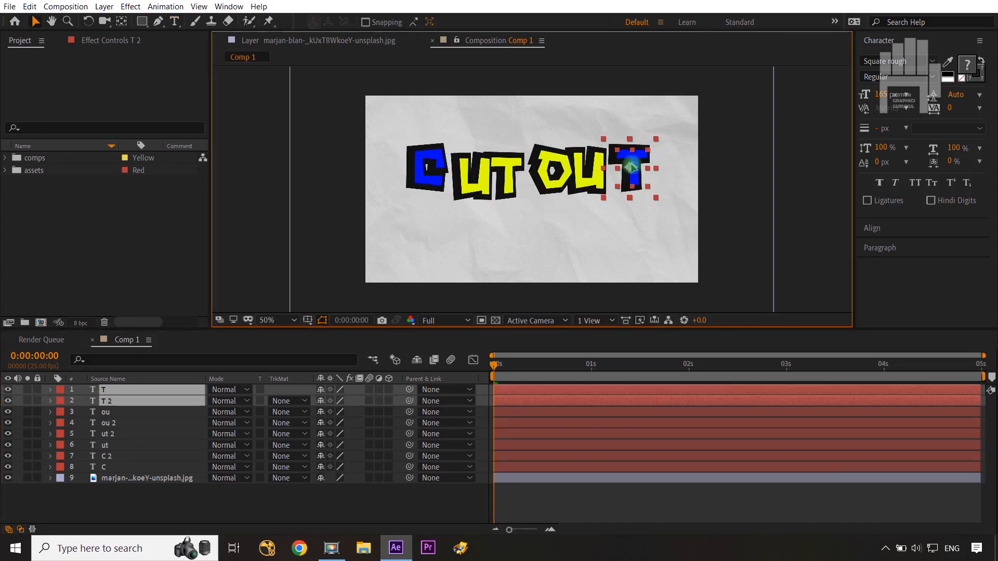
# - Scale the blue final T and its stroked layer up to 121%
pyautogui.press('s')
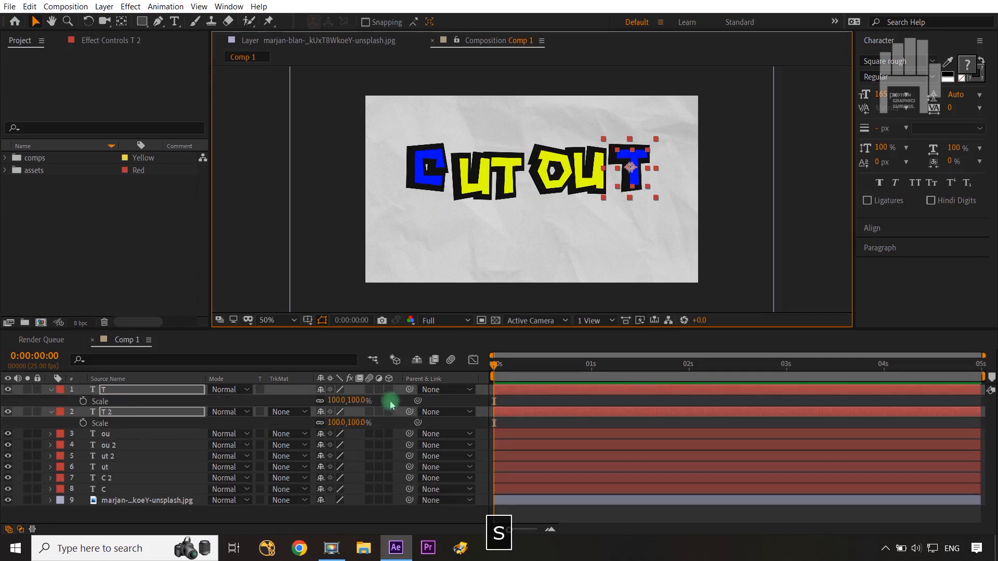
pyautogui.click(362, 400)
pyautogui.moveTo(373, 398); pyautogui.dragTo(375, 400)
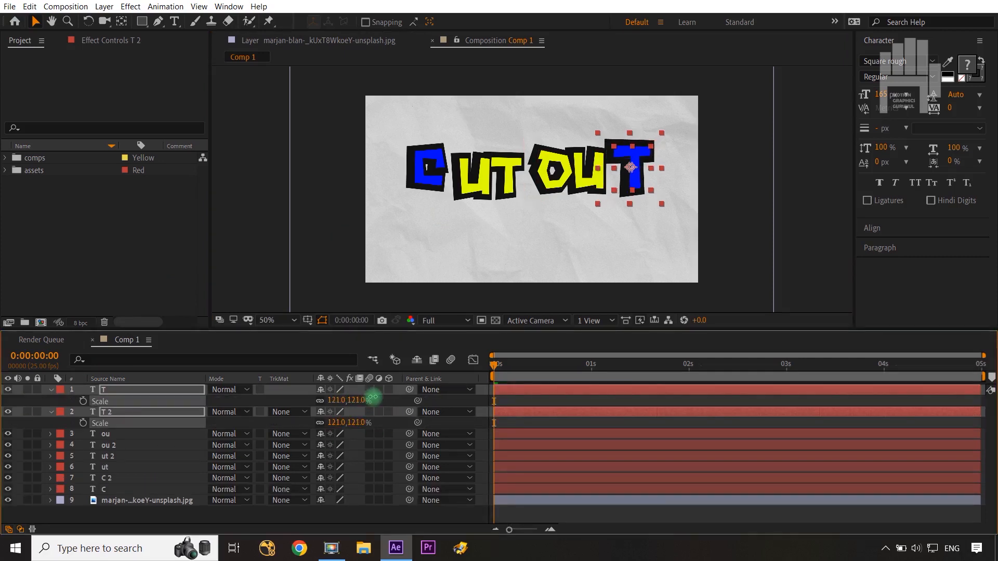
pyautogui.click(403, 425)
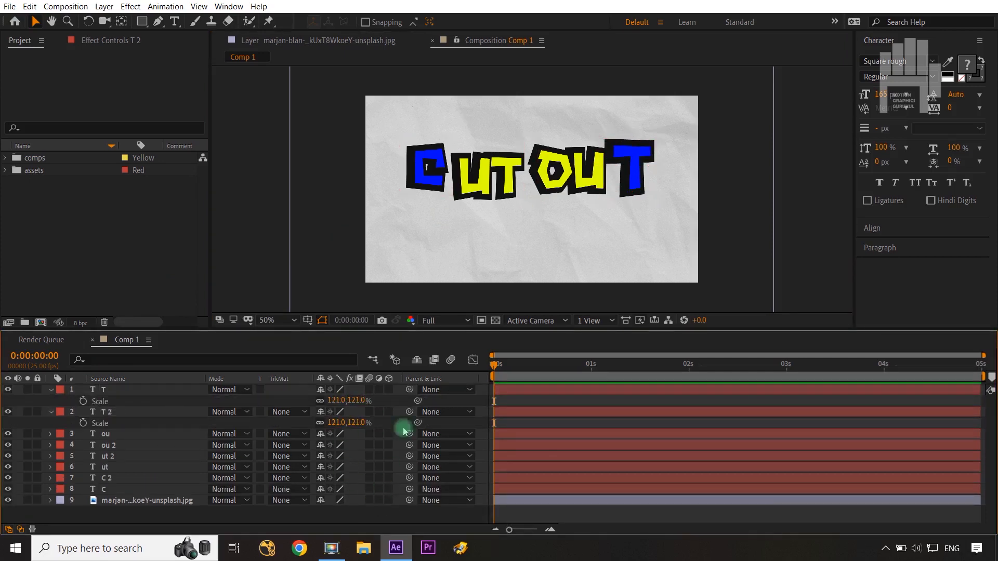
# - Scale the yellow "ut" text and its stroked layer up to 108%
pyautogui.click(119, 445)
pyautogui.click(121, 457)
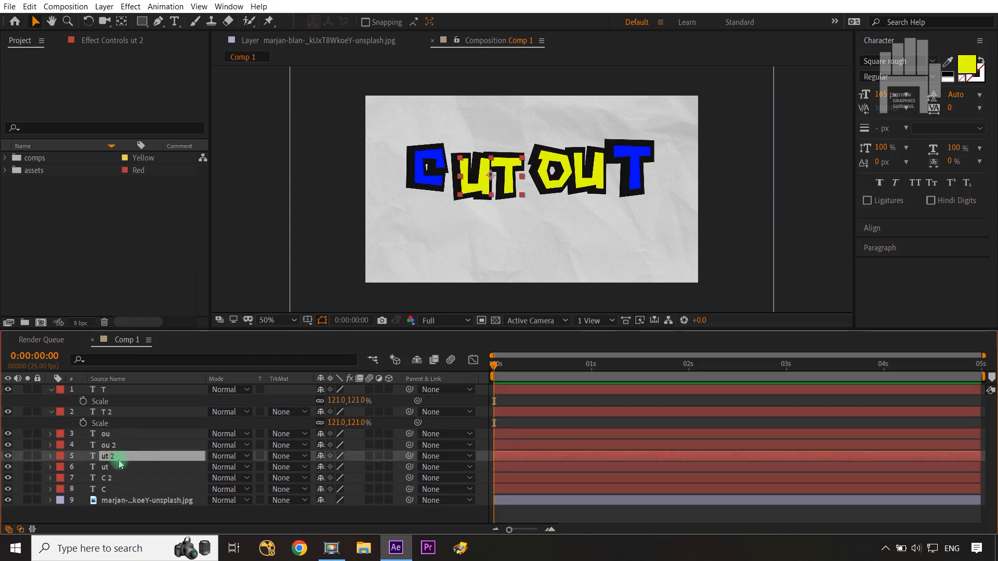
pyautogui.keyDown('ctrl'); pyautogui.click(118, 468); pyautogui.keyUp('ctrl')
pyautogui.press('s')
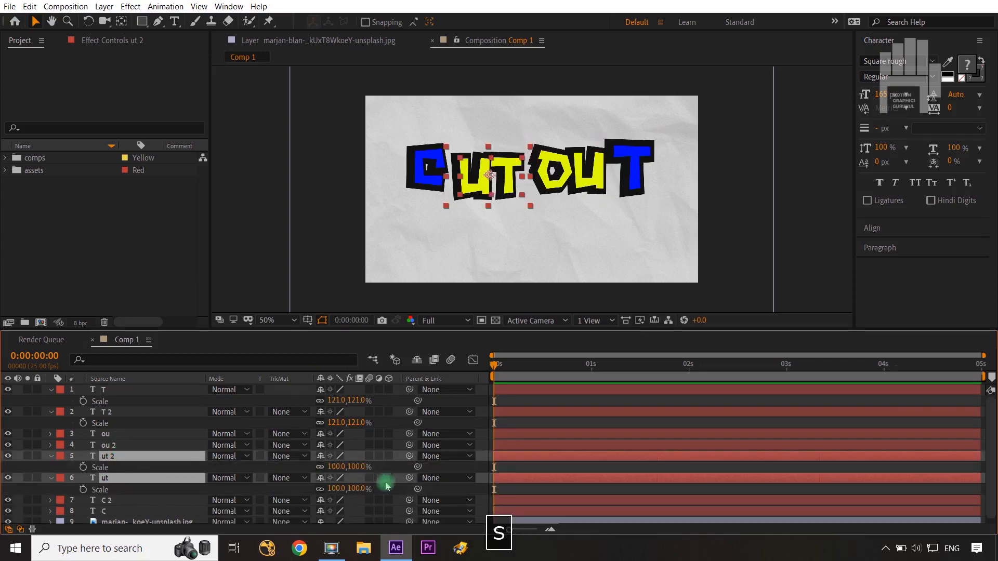
pyautogui.moveTo(359, 466); pyautogui.dragTo(364, 466)
pyautogui.click(404, 404)
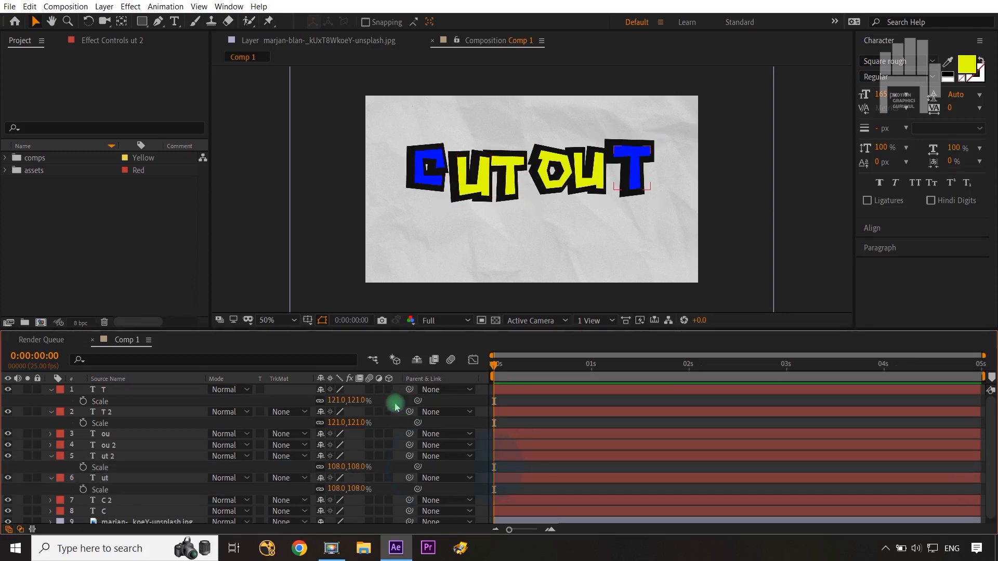
# - Collapse the revealed Scale properties of the T, T 2, ut 2 and ut layers
pyautogui.click(51, 389)
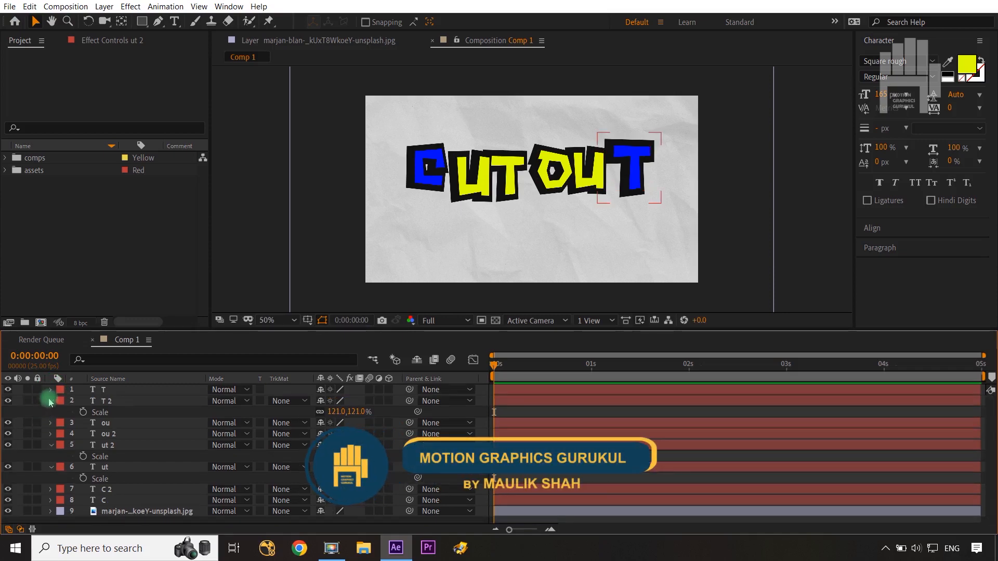
pyautogui.click(50, 401)
pyautogui.click(50, 434)
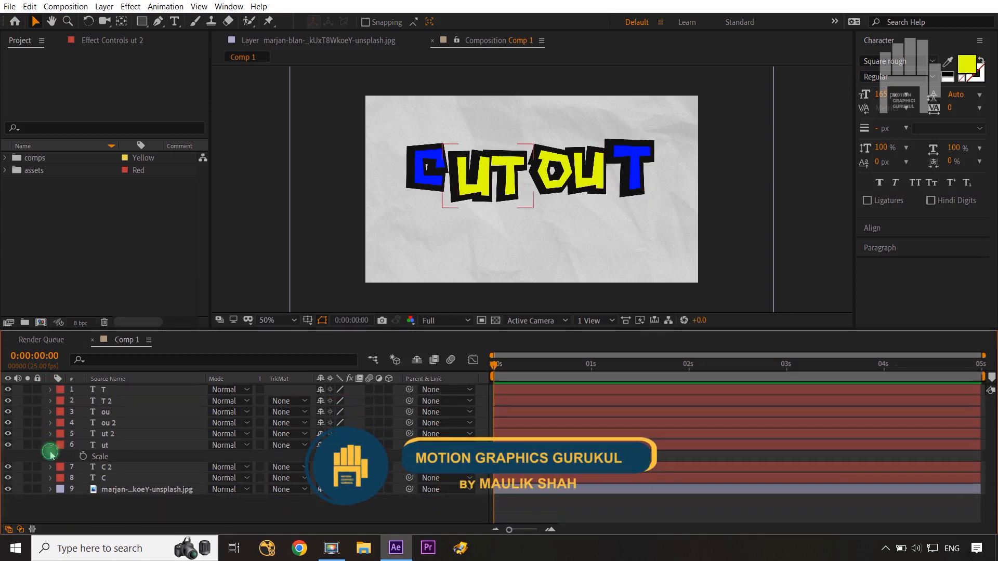
pyautogui.click(49, 445)
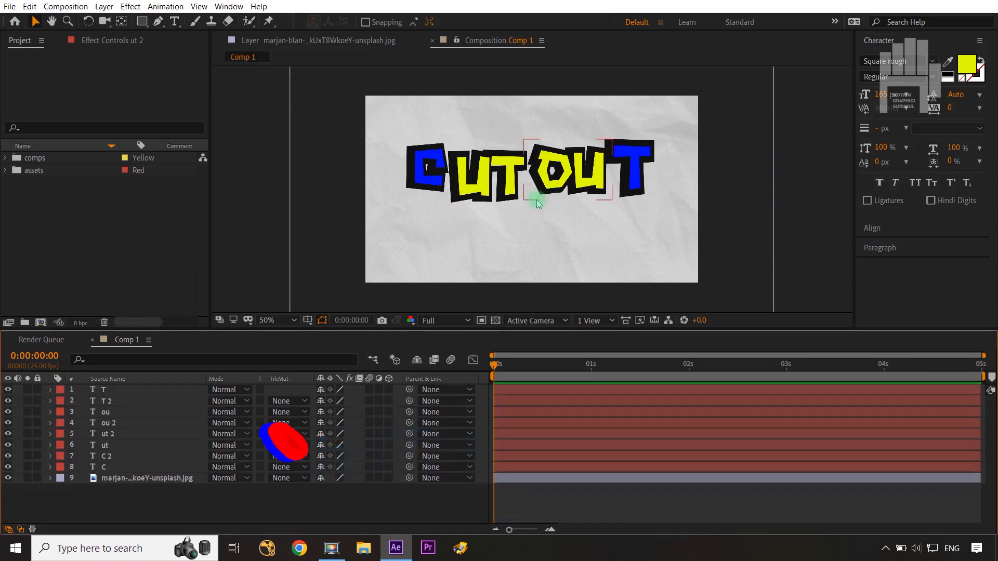
# - Add a new null object to the composition and place it at the top of the layer stack
pyautogui.click(140, 467)
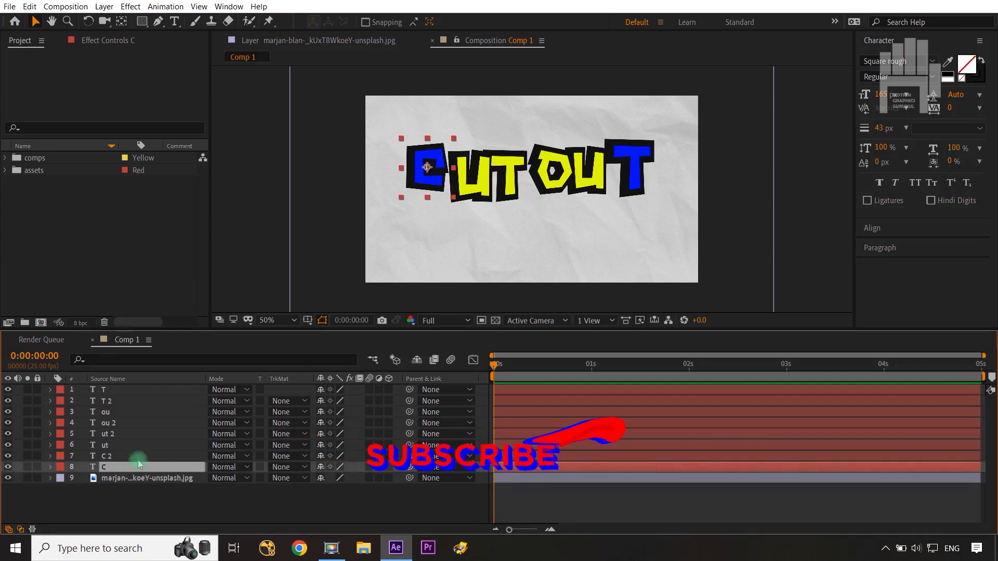
pyautogui.rightClick(185, 521)
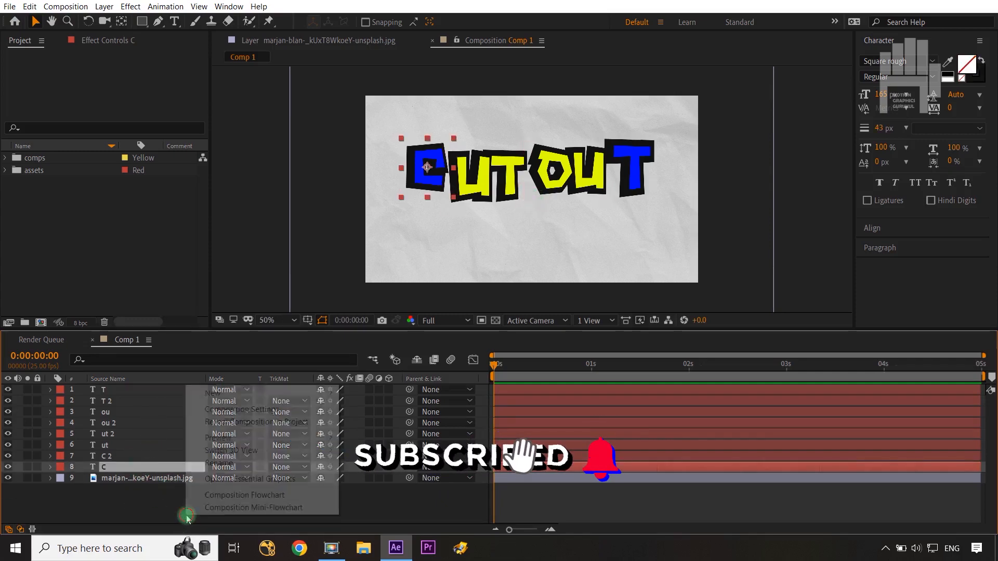
pyautogui.moveTo(234, 395)
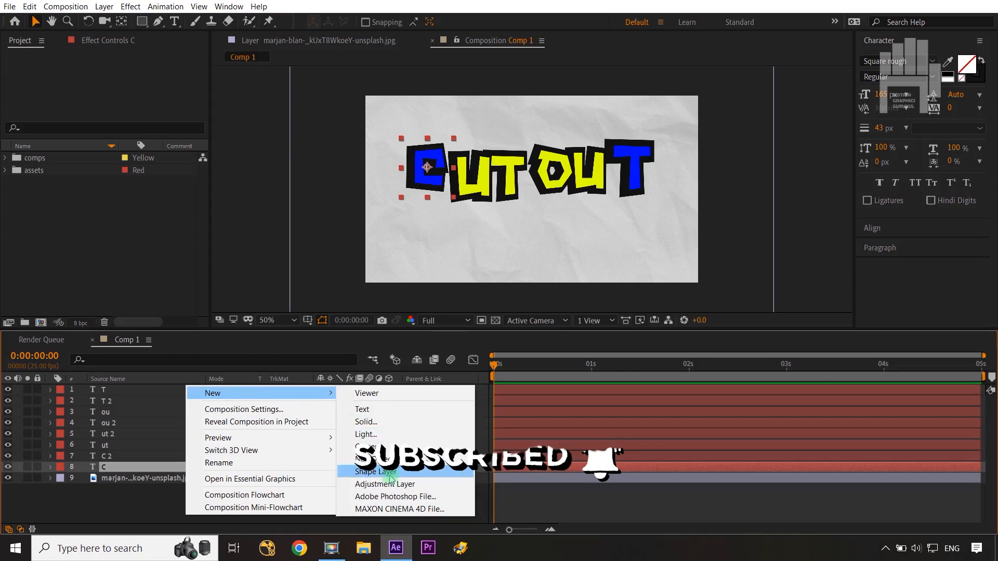
pyautogui.click(381, 459)
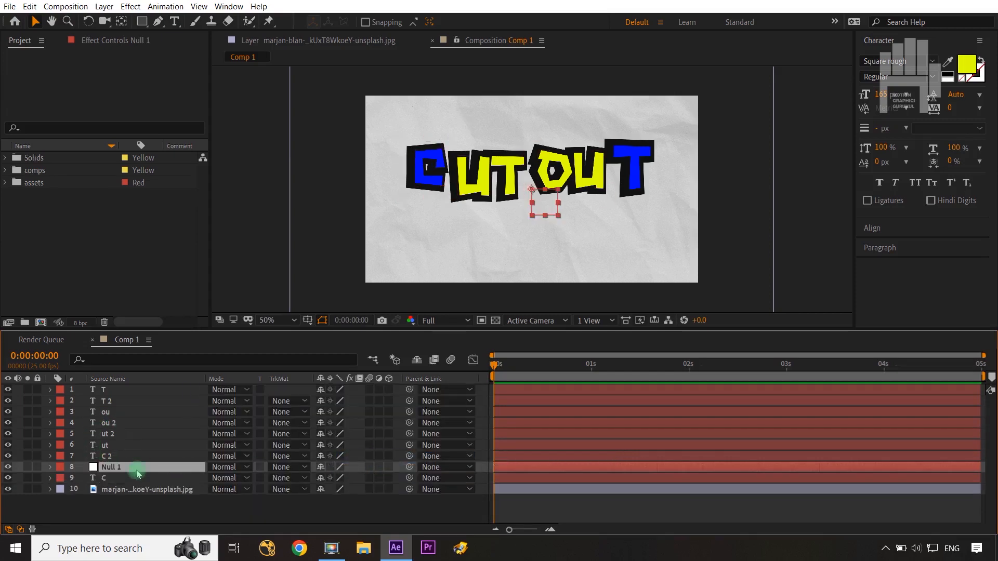
pyautogui.moveTo(144, 463); pyautogui.dragTo(145, 392)
# - Parent all eight text layers, from T down to C, to Null 1
pyautogui.click(134, 406)
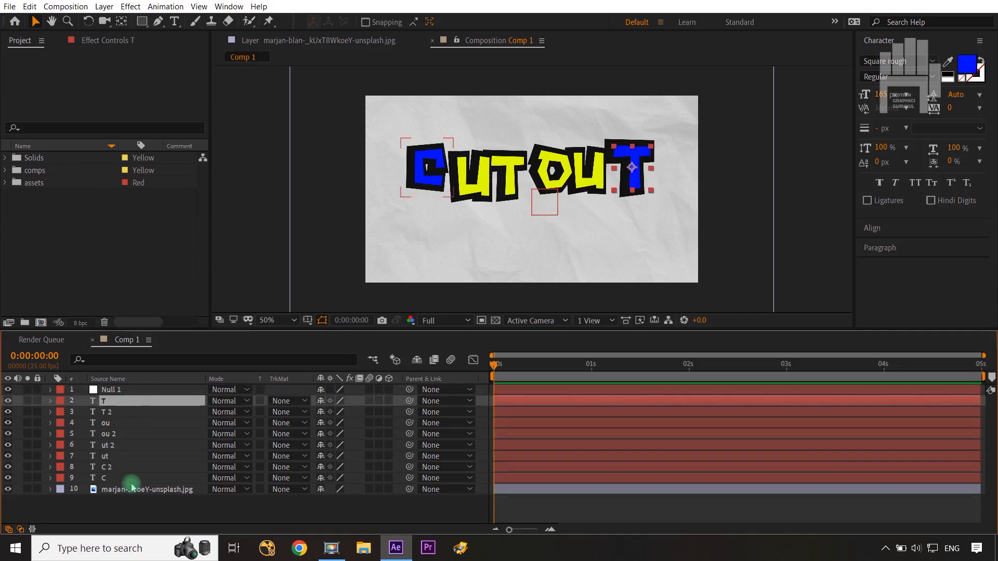
pyautogui.keyDown('shift'); pyautogui.click(130, 478); pyautogui.keyUp('shift')
pyautogui.moveTo(410, 401); pyautogui.dragTo(175, 391)
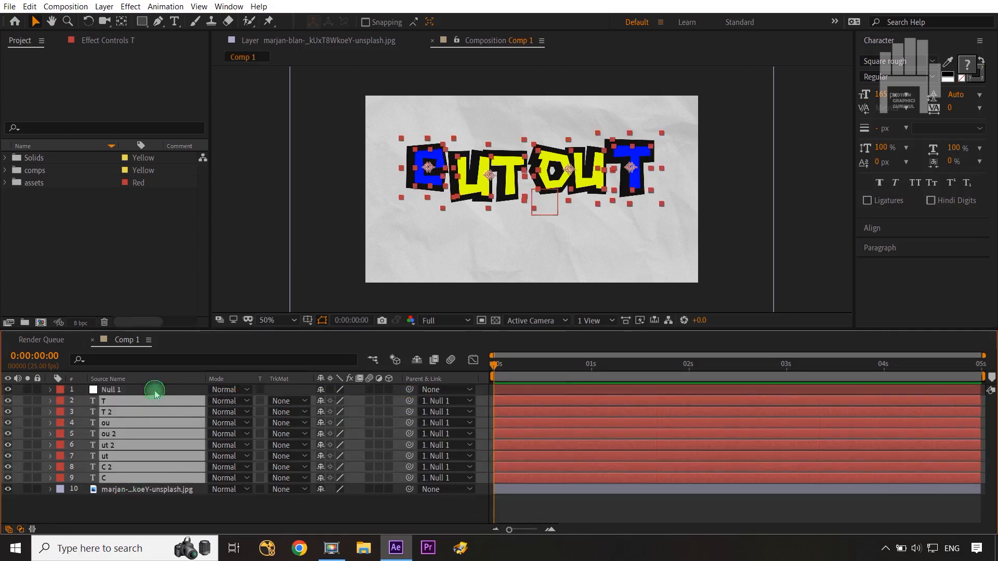
# - Scale Null 1 down to shrink the whole title and set its position to 640, 429
pyautogui.click(154, 391)
pyautogui.press('s')
pyautogui.moveTo(353, 400); pyautogui.dragTo(394, 395)
pyautogui.press('p')
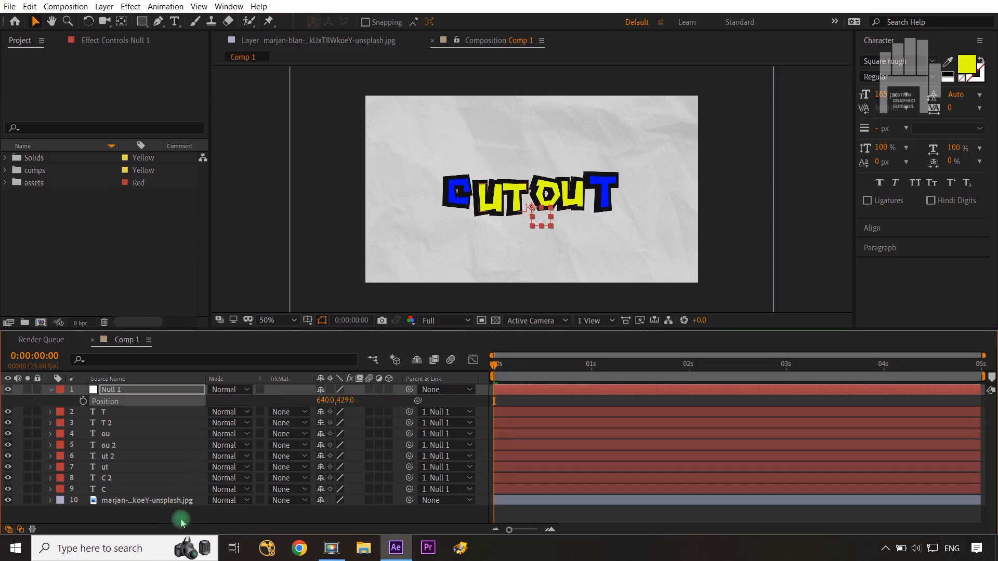
pyautogui.click(182, 522)
# - Shift the blue C and its stroked layer together slightly up and away from "ut"
pyautogui.click(136, 489)
pyautogui.keyDown('ctrl'); pyautogui.click(134, 478); pyautogui.keyUp('ctrl')
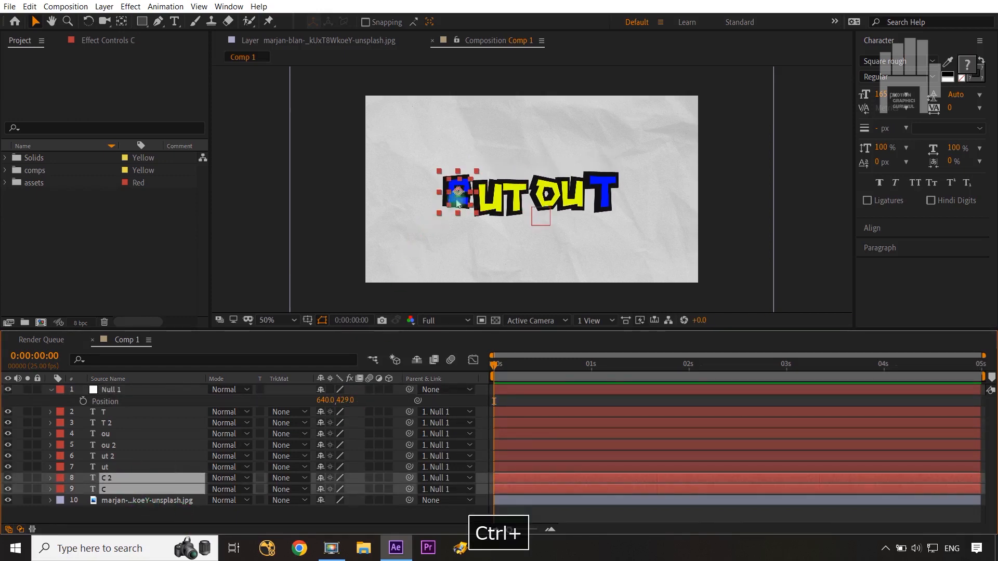
pyautogui.moveTo(458, 203); pyautogui.dragTo(448, 193)
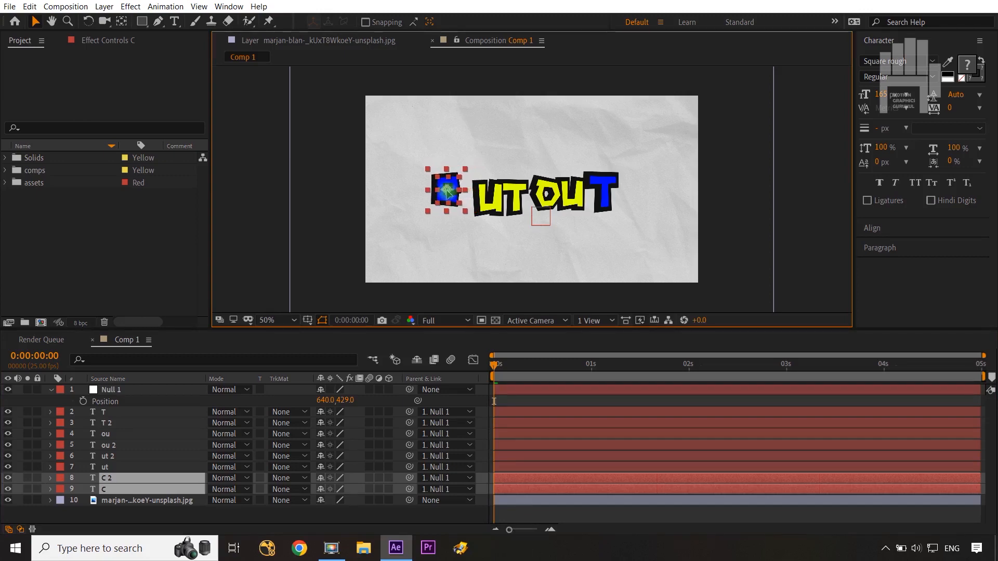
# - Shift the yellow "ut" and its stroked layer together slightly down and toward the C
pyautogui.click(123, 467)
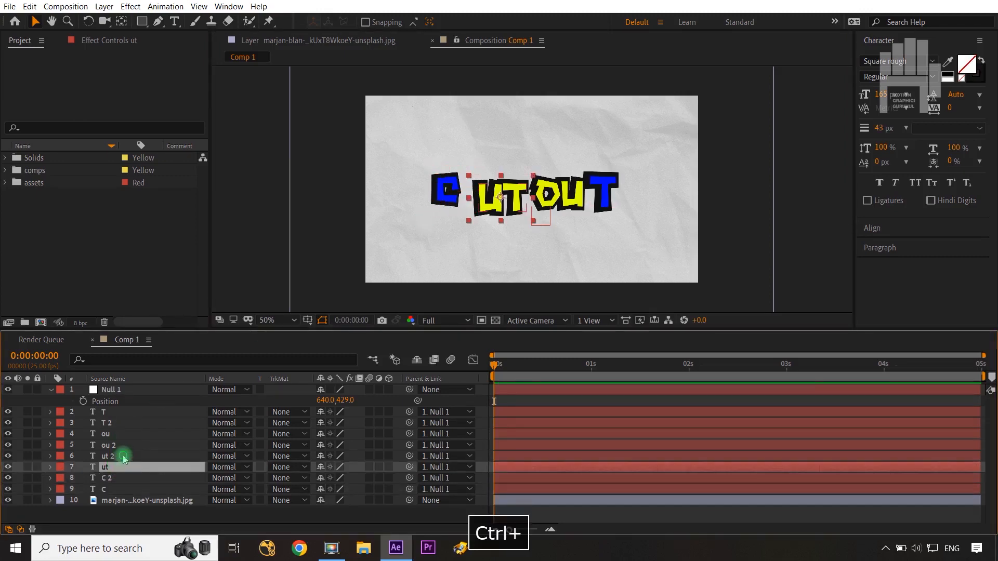
pyautogui.keyDown('ctrl'); pyautogui.click(123, 456); pyautogui.keyUp('ctrl')
pyautogui.click(500, 199)
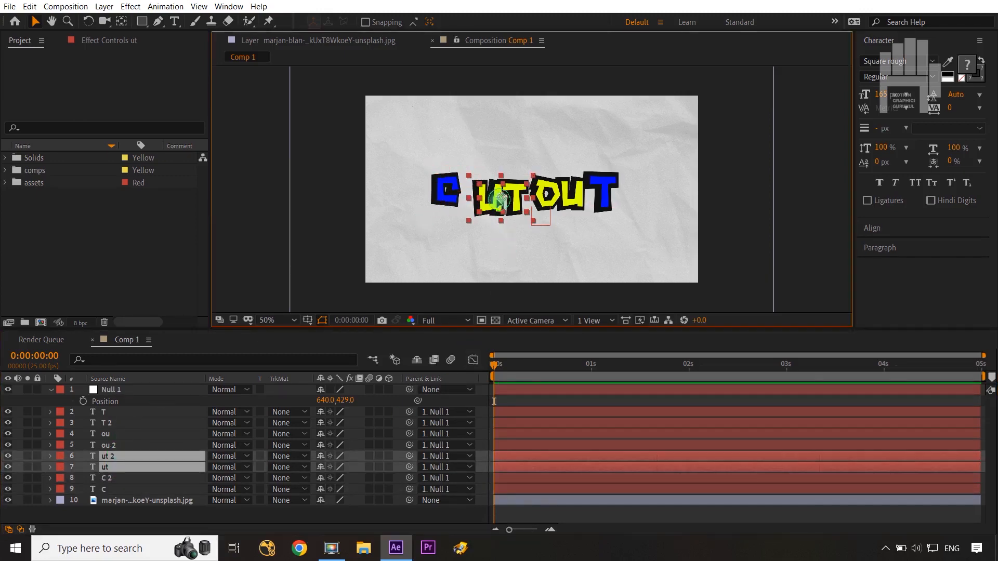
pyautogui.moveTo(500, 199); pyautogui.dragTo(492, 204)
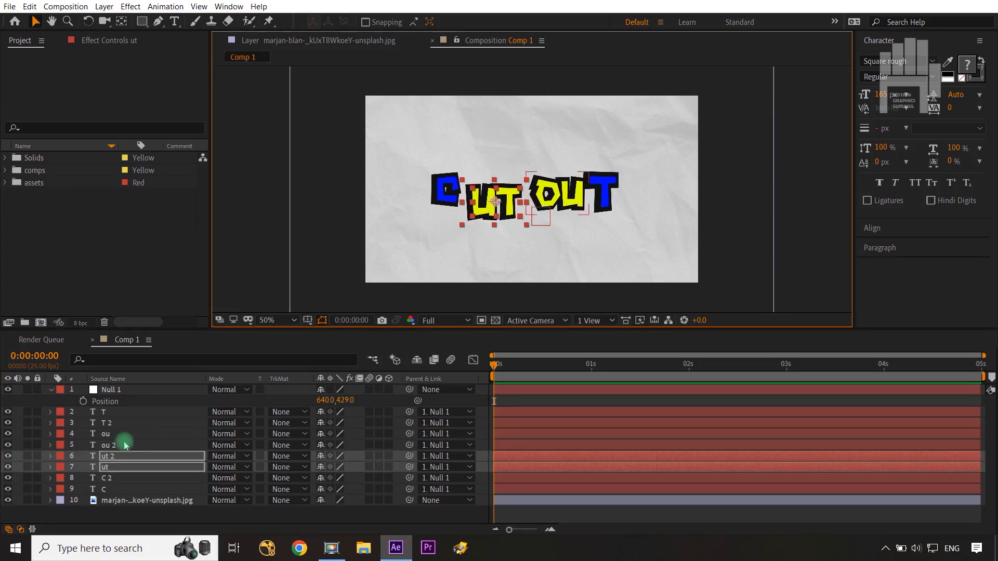
# - Shift the final blue T and its stroked layer slightly down and away from "ou", and collapse the null's properties
pyautogui.click(117, 412)
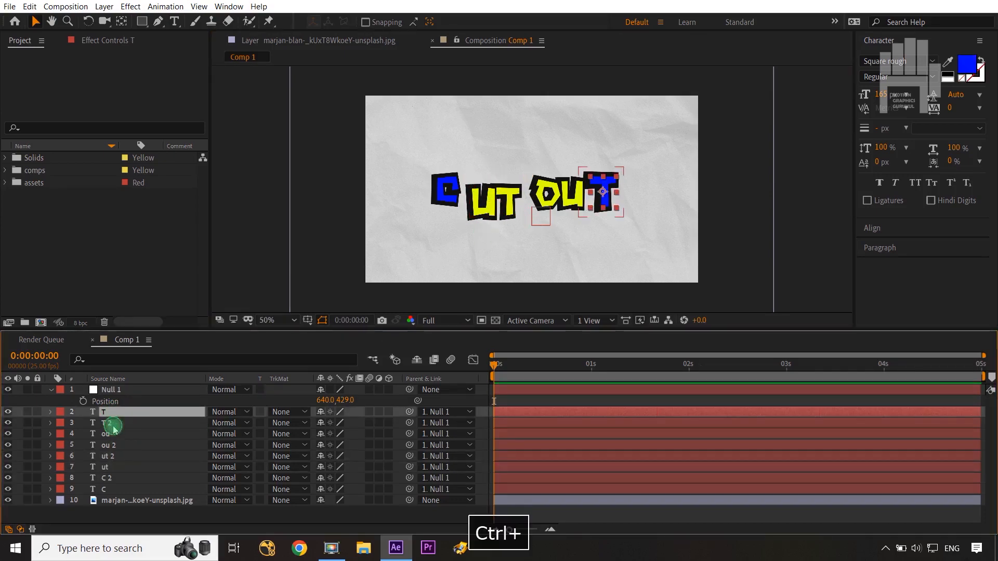
pyautogui.keyDown('ctrl'); pyautogui.click(107, 423); pyautogui.keyUp('ctrl')
pyautogui.moveTo(604, 199)
pyautogui.mouseDown()
pyautogui.moveTo(607, 212)
pyautogui.moveTo(609, 198)
pyautogui.mouseUp()
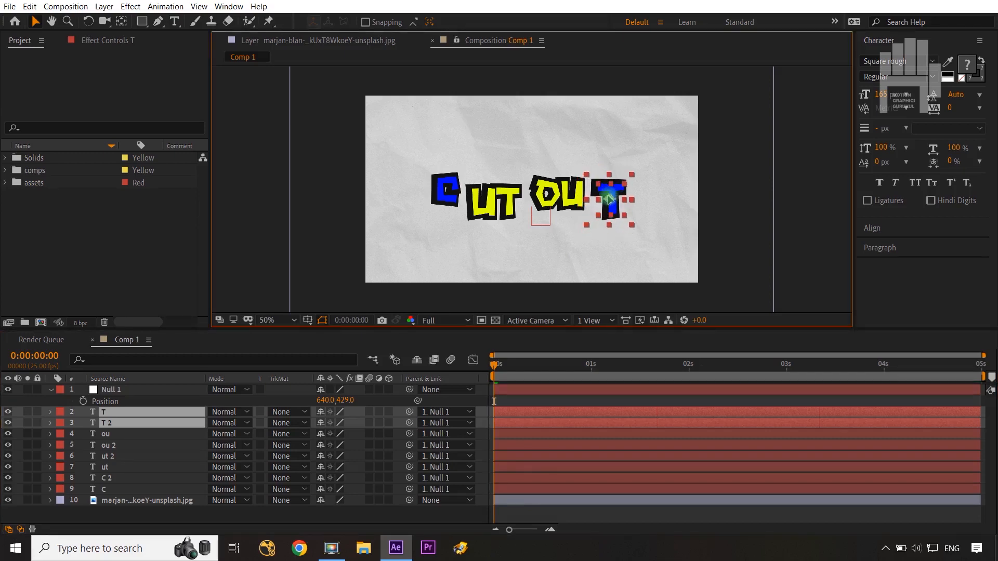
pyautogui.click(52, 391)
pyautogui.click(179, 516)
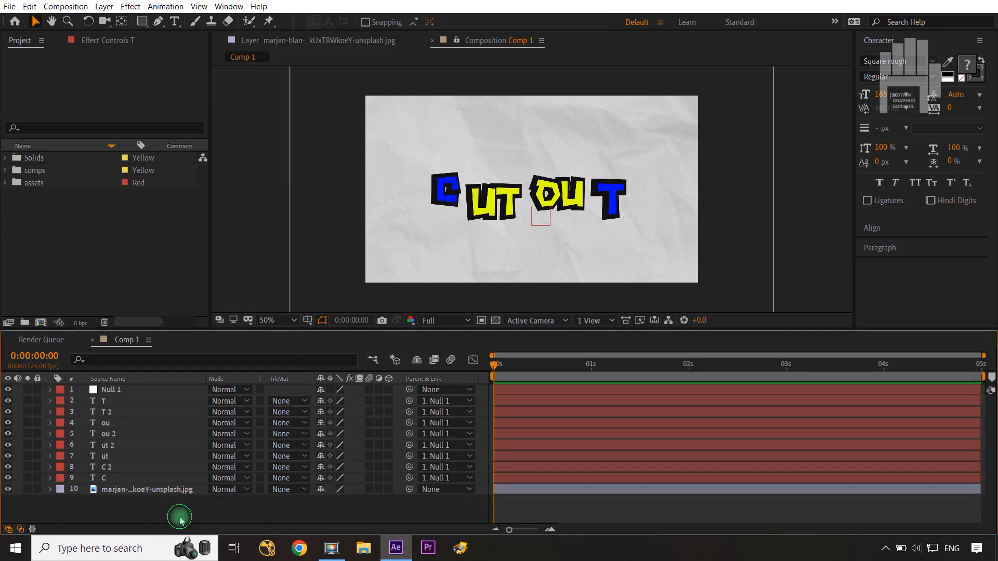
# - Set Position keyframes for all eight text layers at 0:00:00:00
pyautogui.click(119, 401)
pyautogui.keyDown('shift'); pyautogui.click(128, 481); pyautogui.keyUp('shift')
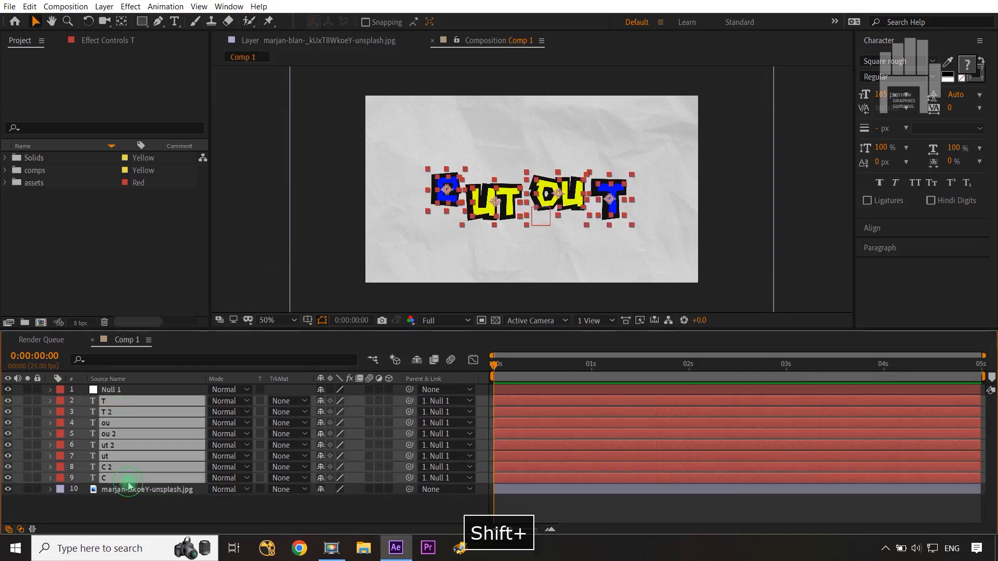
pyautogui.press('p')
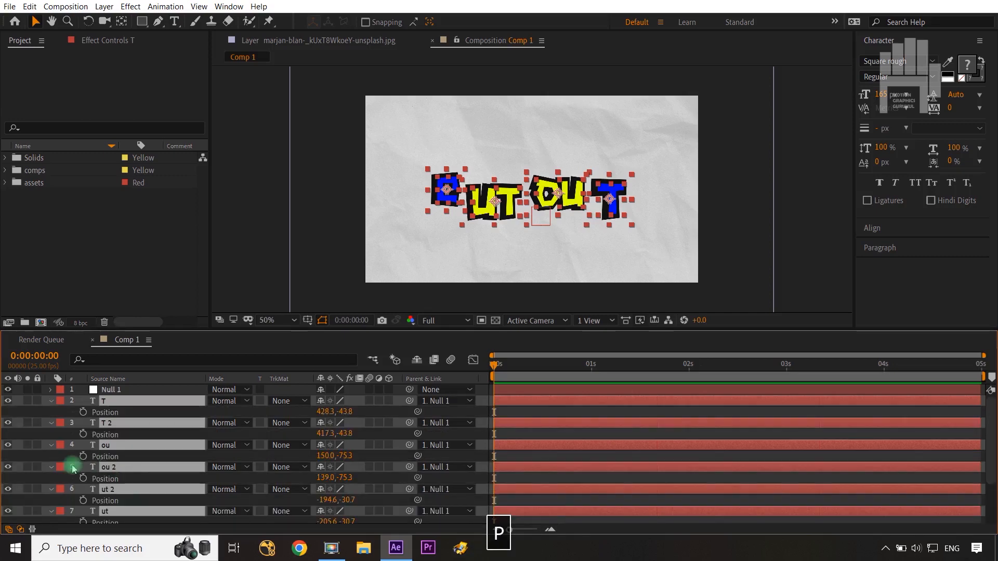
pyautogui.click(83, 412)
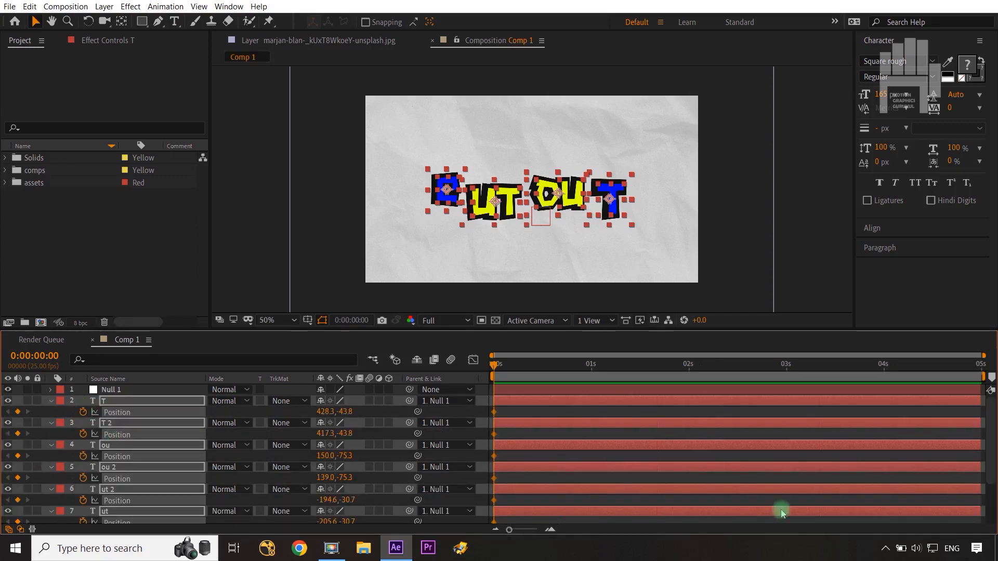
# - At 0:00:03:18, keyframe all text layers moved straight down below the frame, with the T layer at 428.3, 625.2
pyautogui.moveTo(553, 367); pyautogui.dragTo(857, 374)
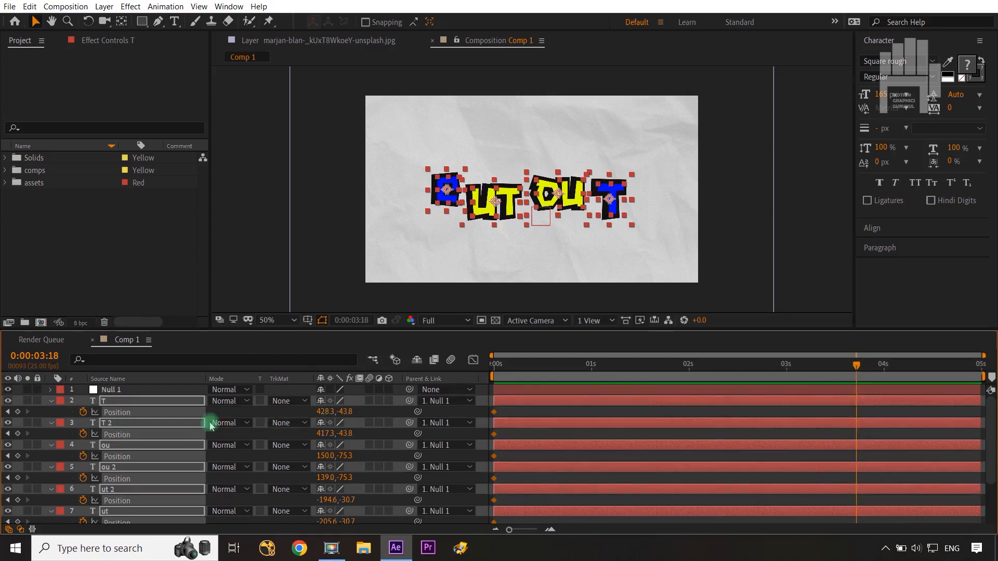
pyautogui.click(17, 412)
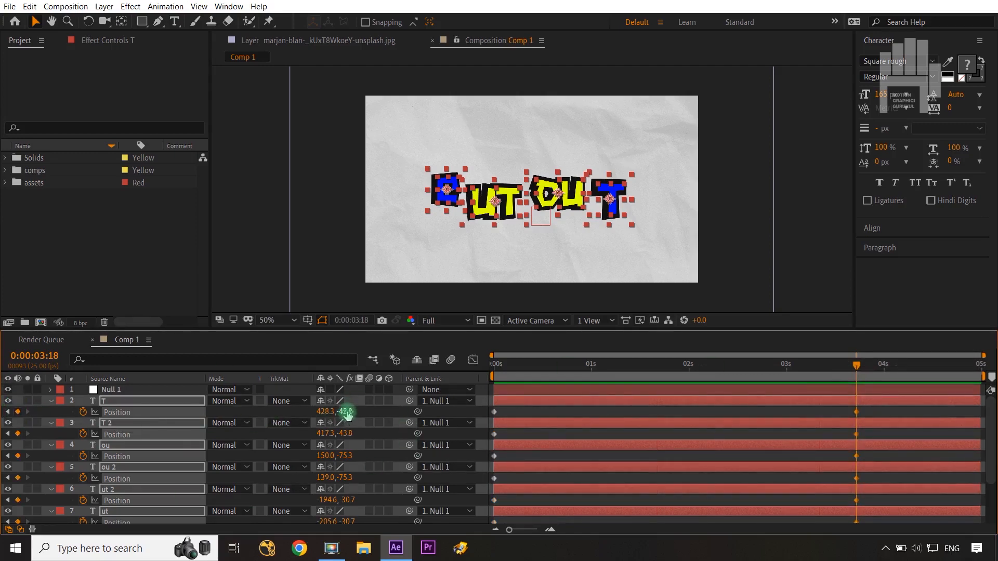
pyautogui.moveTo(347, 413); pyautogui.dragTo(771, 429)
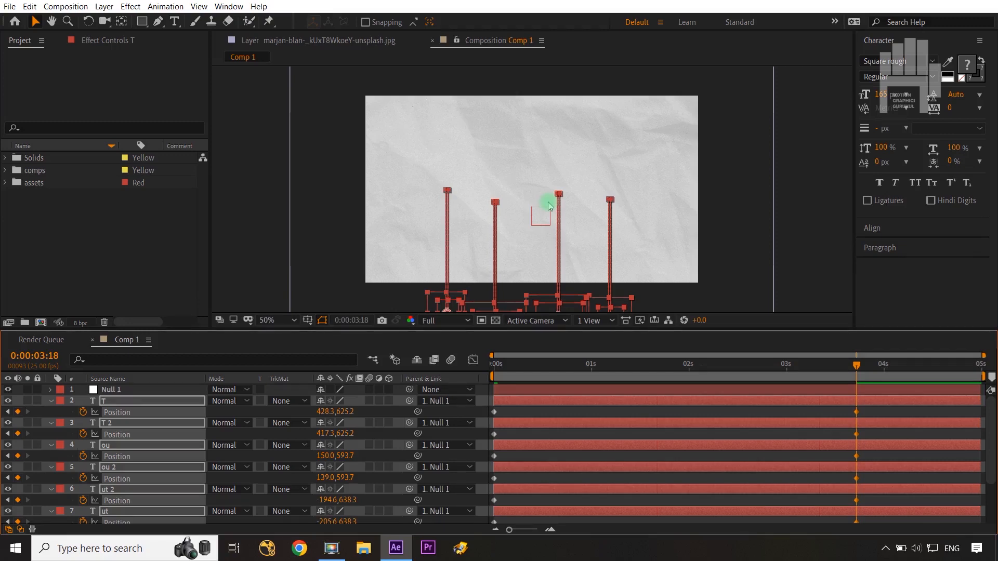
pyautogui.click(464, 416)
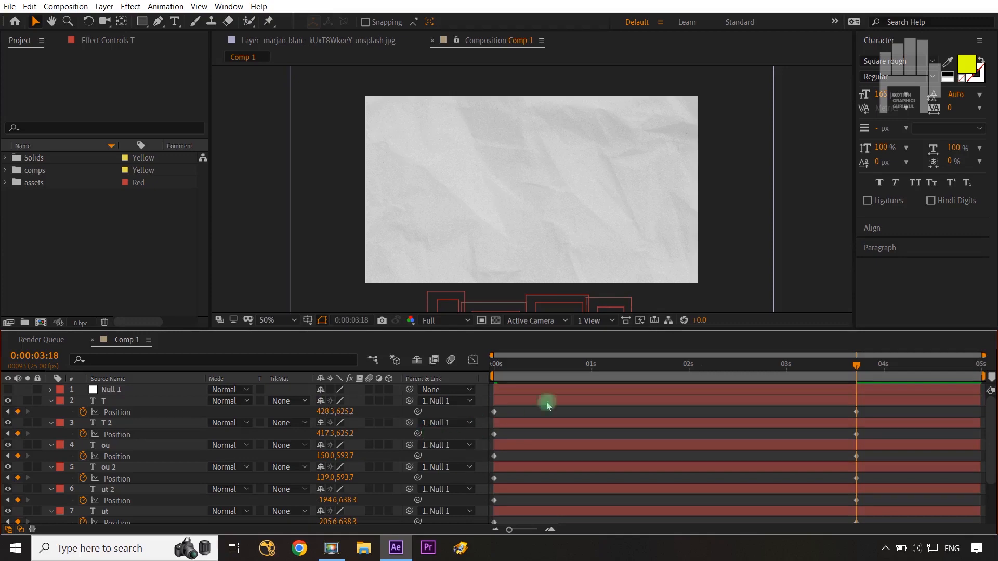
# - Try to offset the C 2 layer's position keyframes and the whole ut layer forward in time
pyautogui.scroll(-3, 755, 477)
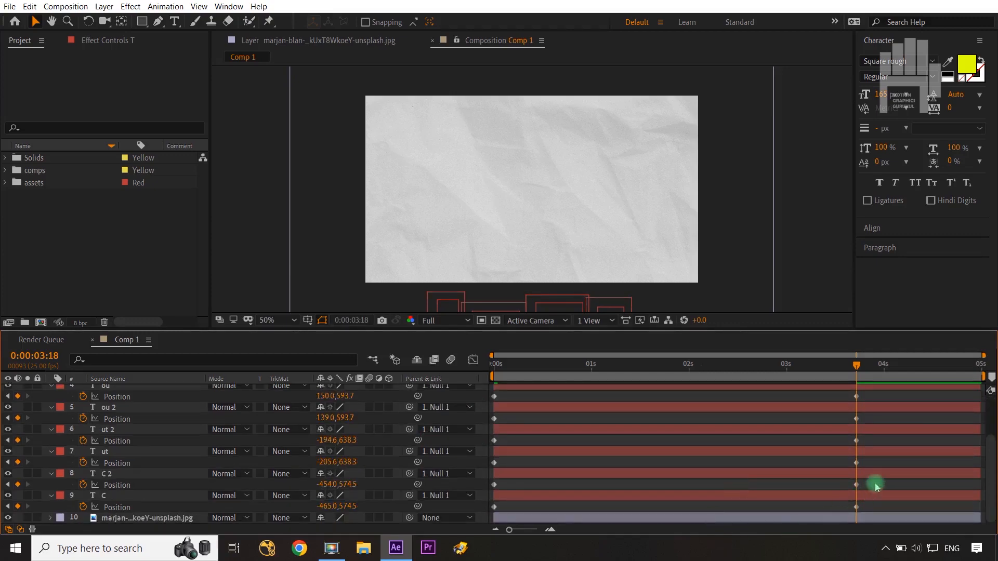
pyautogui.moveTo(877, 482); pyautogui.dragTo(552, 485)
pyautogui.click(880, 465)
pyautogui.click(838, 472)
pyautogui.click(499, 452)
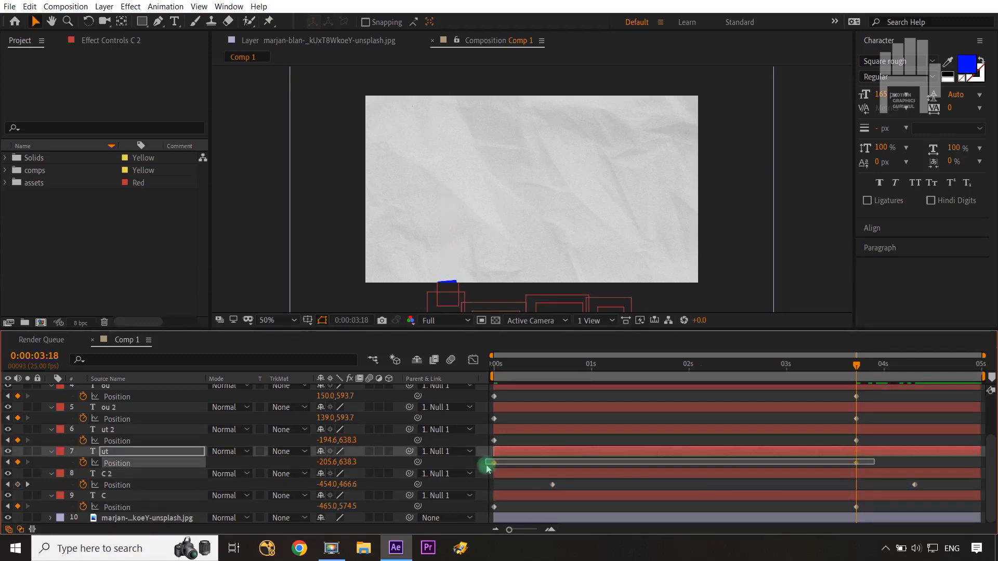
pyautogui.click(492, 462)
pyautogui.moveTo(531, 455); pyautogui.dragTo(551, 457)
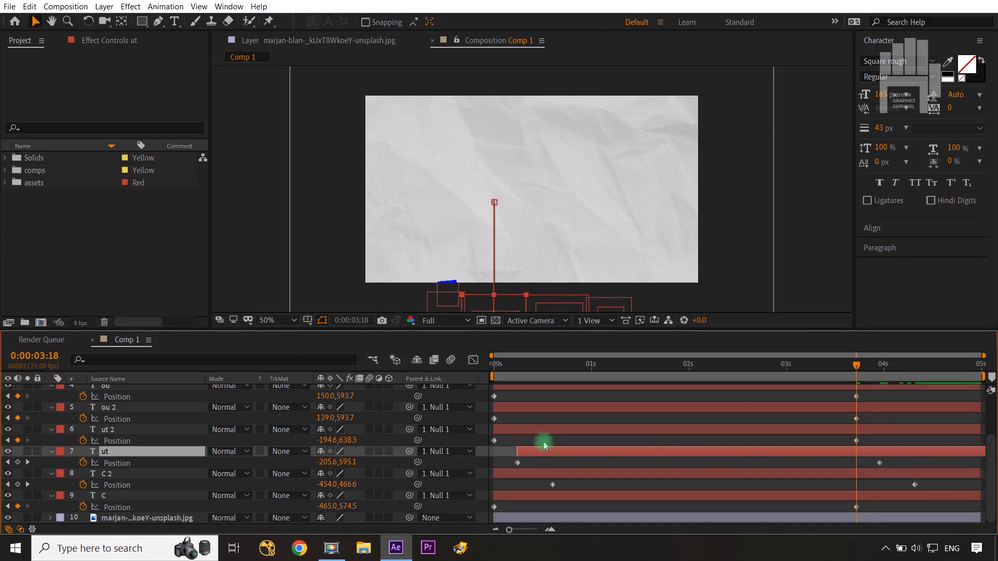
# - Try to stagger the ut 2, ou 2, ou and T 2 layers with different start times, and return to 0:00:00:00
pyautogui.moveTo(564, 435); pyautogui.dragTo(640, 426)
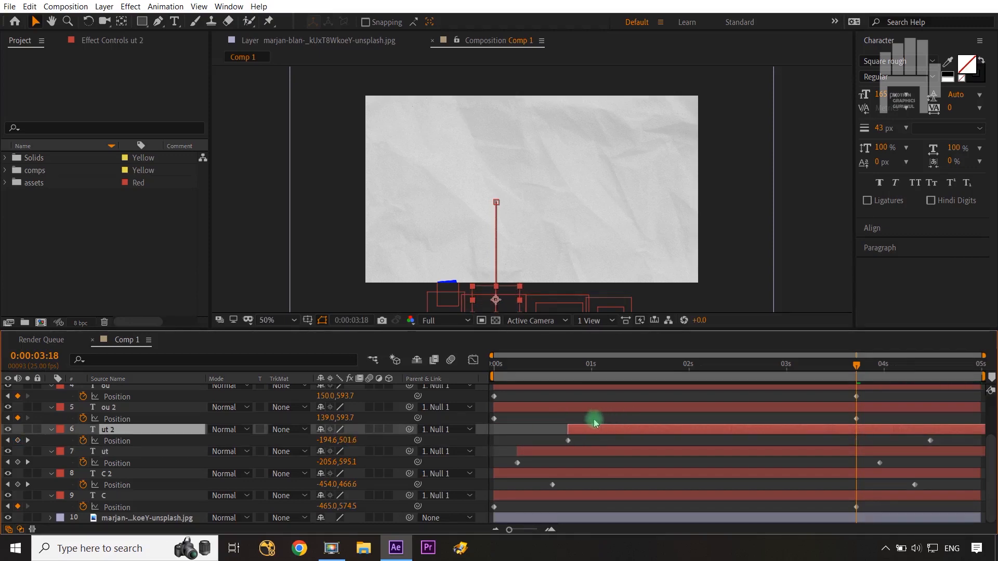
pyautogui.moveTo(568, 410)
pyautogui.mouseDown()
pyautogui.moveTo(590, 408)
pyautogui.moveTo(581, 409)
pyautogui.mouseUp()
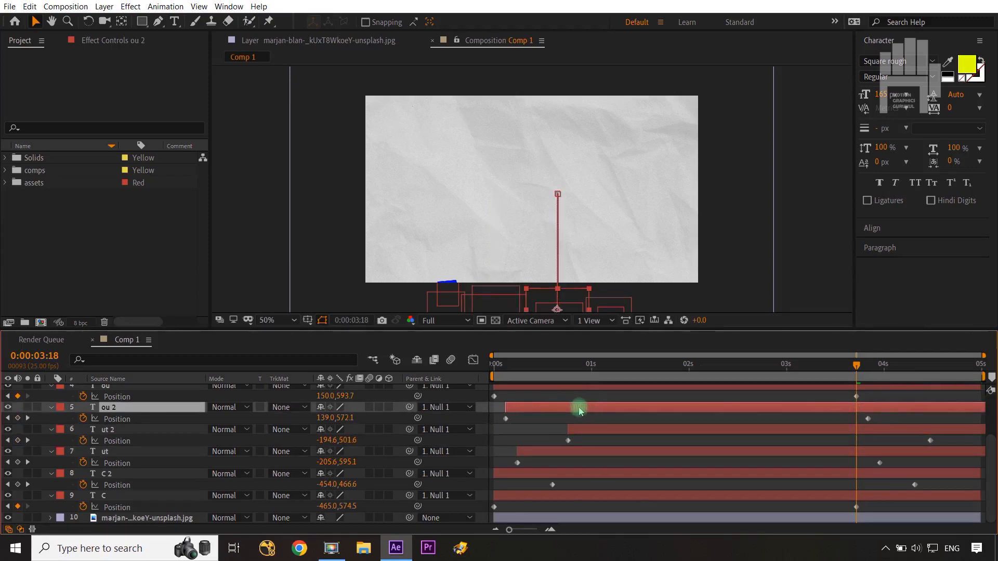
pyautogui.scroll(3, 572, 411)
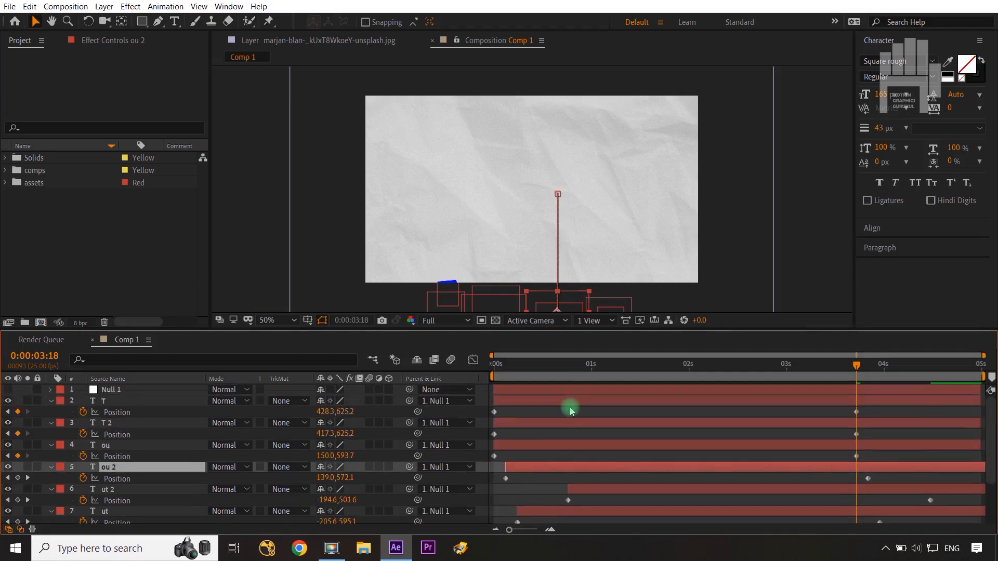
pyautogui.moveTo(523, 448); pyautogui.dragTo(580, 424)
pyautogui.moveTo(857, 368); pyautogui.dragTo(489, 401)
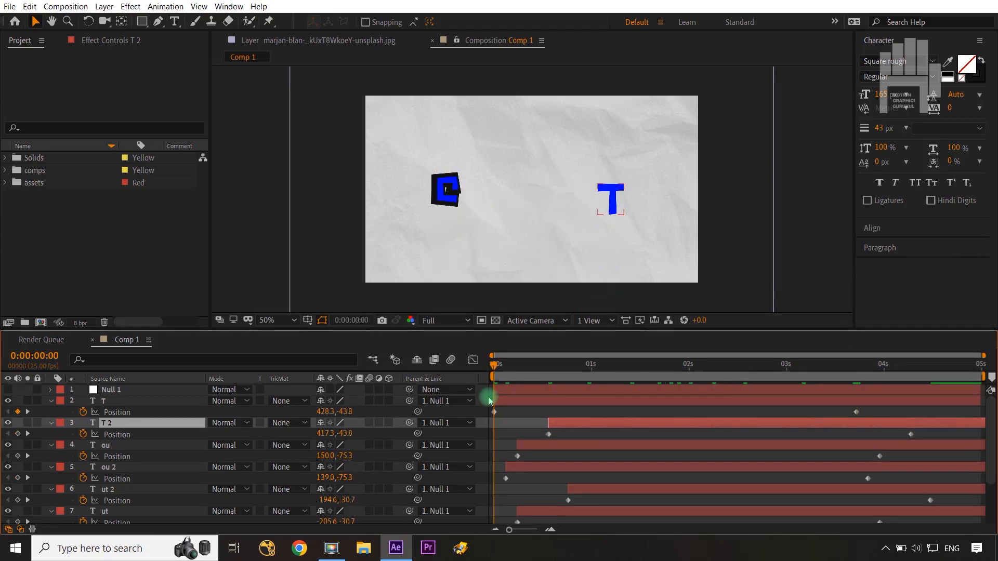
# - Undo the time offsets of the text layers and of the C 2 position keyframes
pyautogui.hotkey('ctrl', 'z')
pyautogui.hotkey('ctrl', 'z')
pyautogui.hotkey('ctrl', 'z')
pyautogui.hotkey('ctrl', 'z')
pyautogui.hotkey('ctrl', 'z')
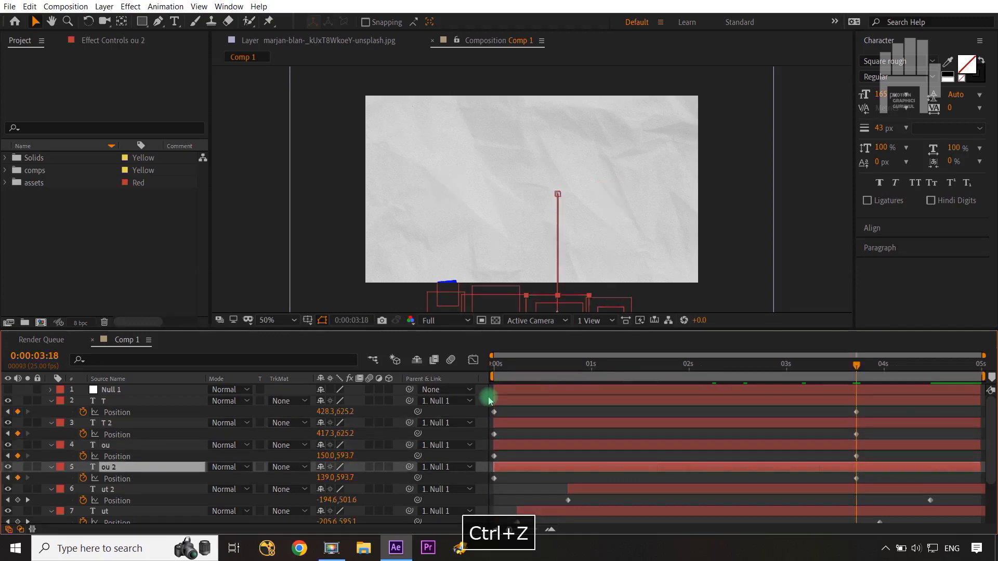
pyautogui.hotkey('ctrl', 'z')
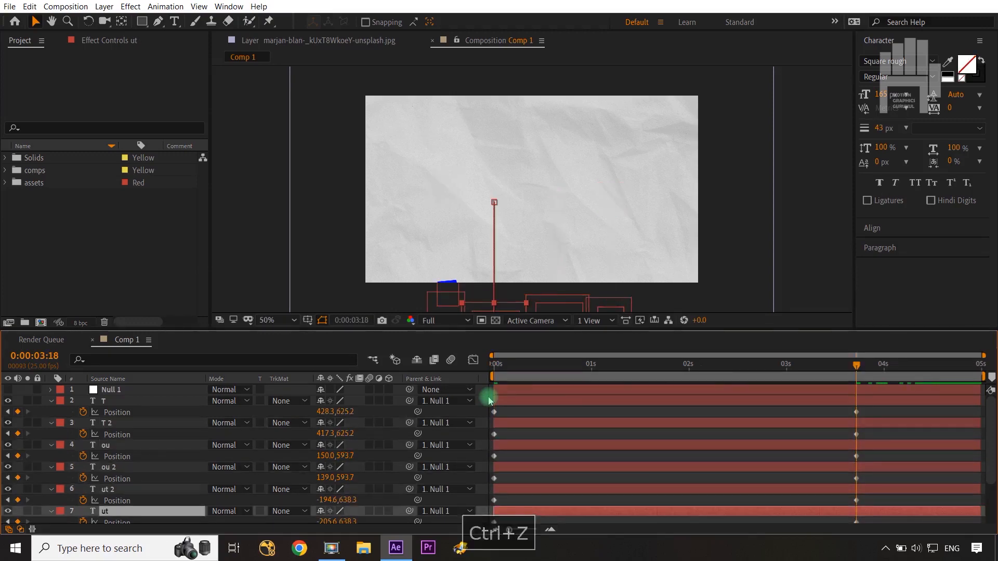
pyautogui.hotkey('ctrl', 'z')
pyautogui.hotkey('ctrl', 'z')
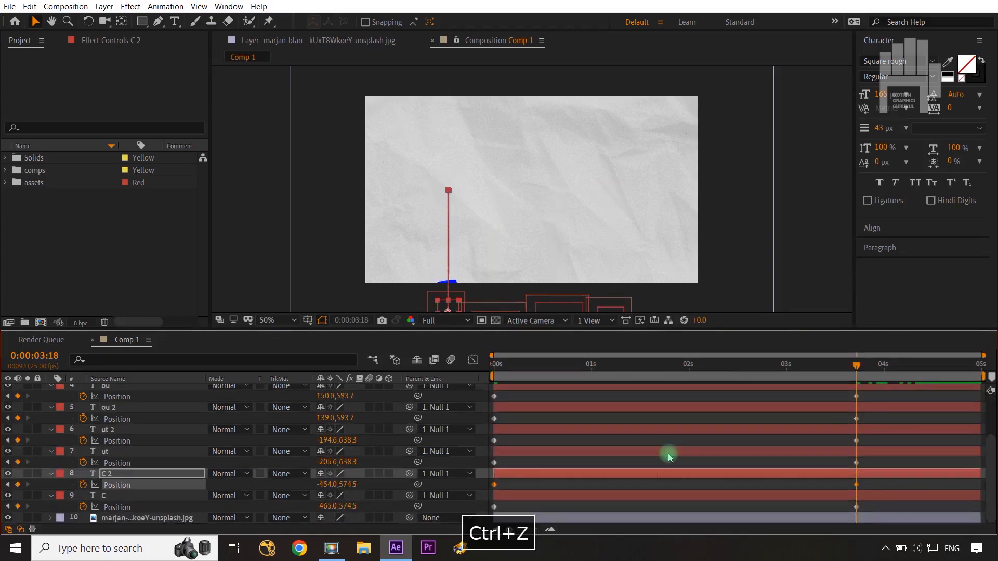
# - Shift the C and C 2 layers together about 6 frames later in the timeline, leaving the ut pair at the start
pyautogui.keyDown('shift'); pyautogui.click(130, 500); pyautogui.keyUp('shift')
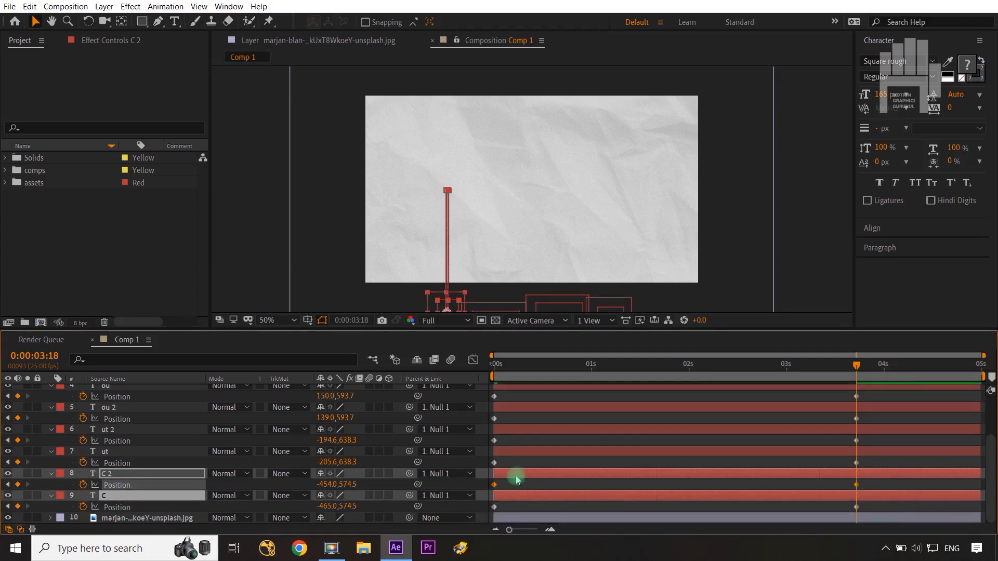
pyautogui.moveTo(515, 477); pyautogui.dragTo(538, 479)
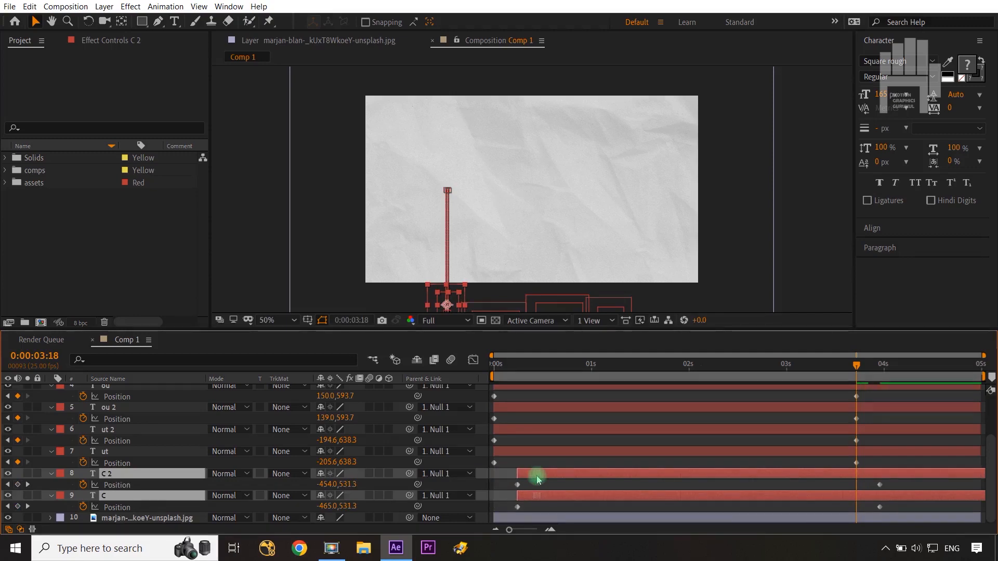
pyautogui.click(164, 451)
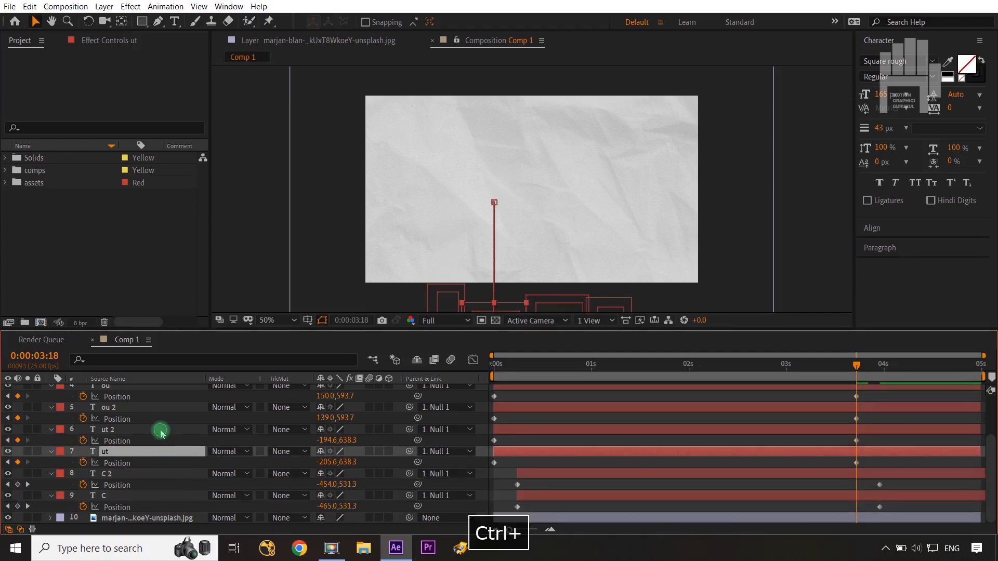
pyautogui.keyDown('ctrl'); pyautogui.click(161, 429); pyautogui.keyUp('ctrl')
pyautogui.click(557, 452)
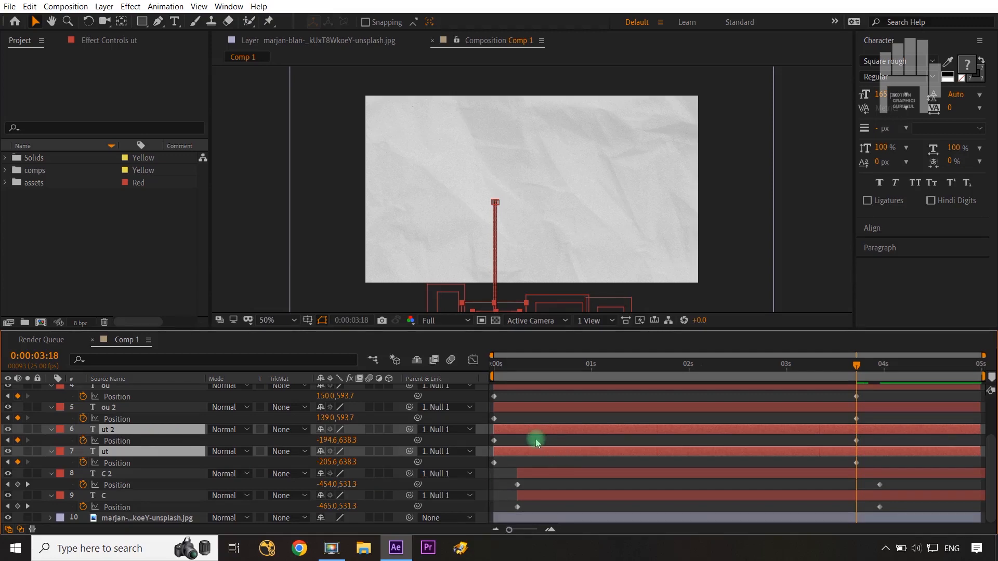
# - Shift the ou and ou 2 layers together so that they start about 15 frames into the composition
pyautogui.click(157, 410)
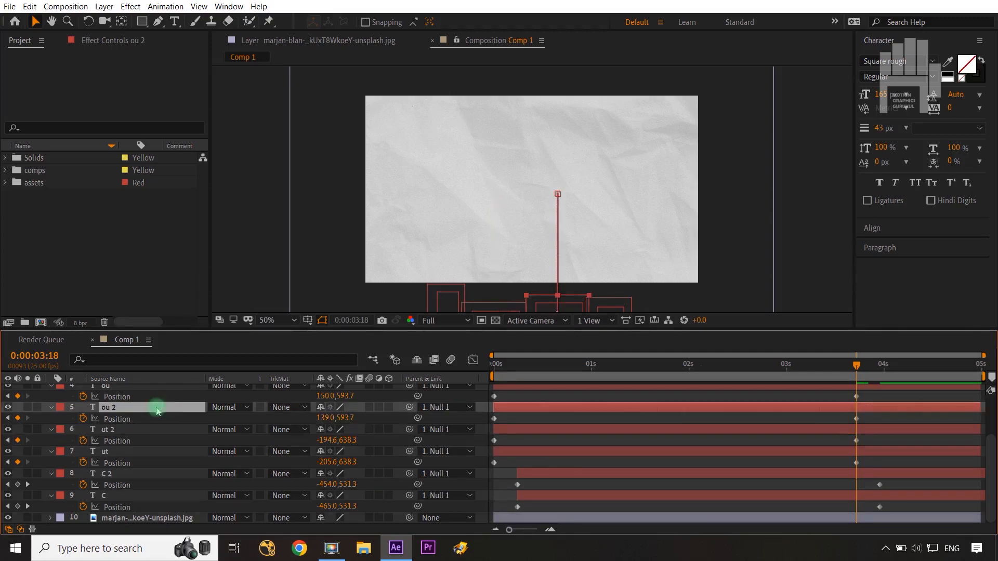
pyautogui.scroll(2, 156, 411)
pyautogui.keyDown('shift'); pyautogui.click(144, 448); pyautogui.keyUp('shift')
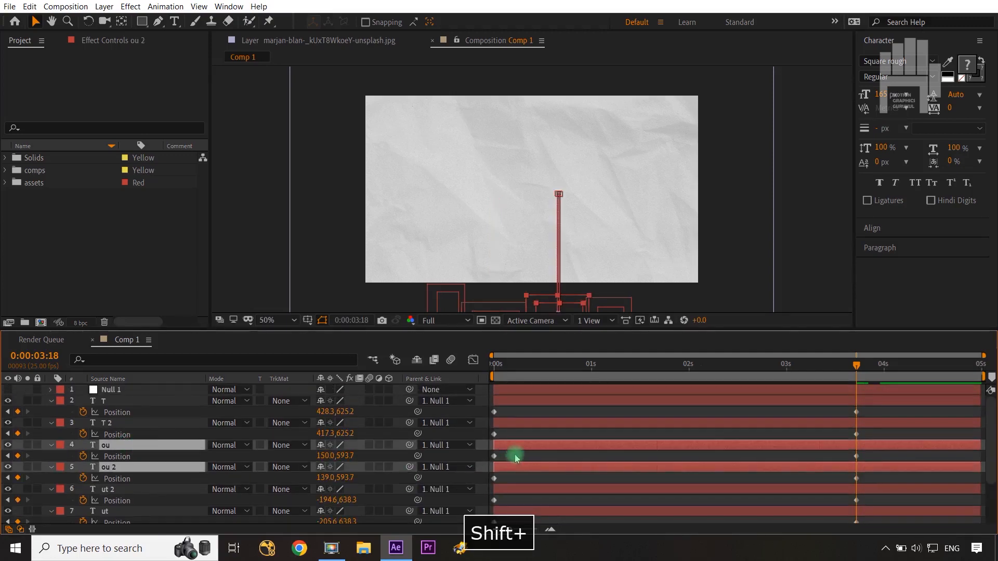
pyautogui.moveTo(515, 449); pyautogui.dragTo(585, 452)
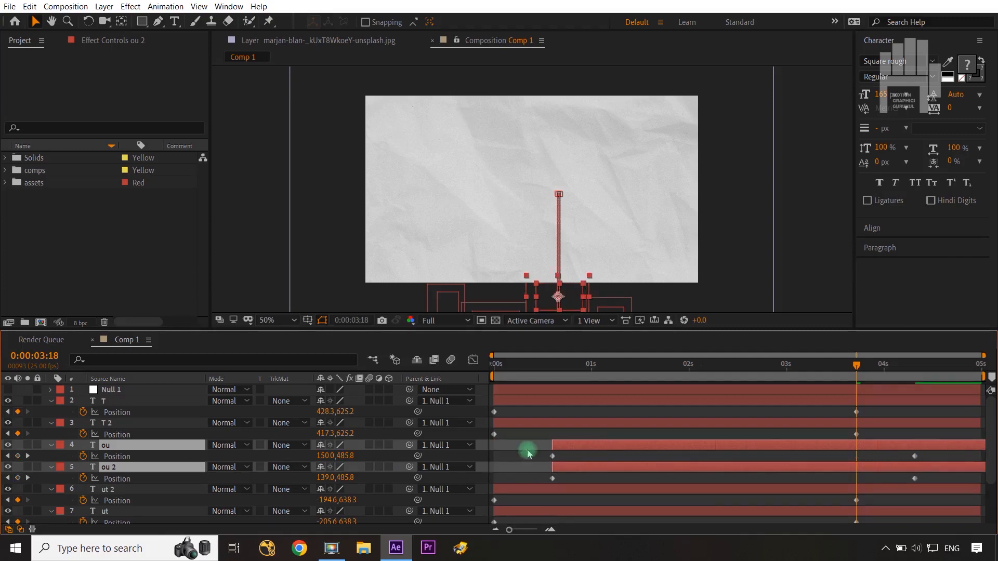
# - Shift the T and T 2 layers together so that they start about 3 frames into the composition
pyautogui.click(111, 422)
pyautogui.keyDown('shift'); pyautogui.click(135, 401); pyautogui.keyUp('shift')
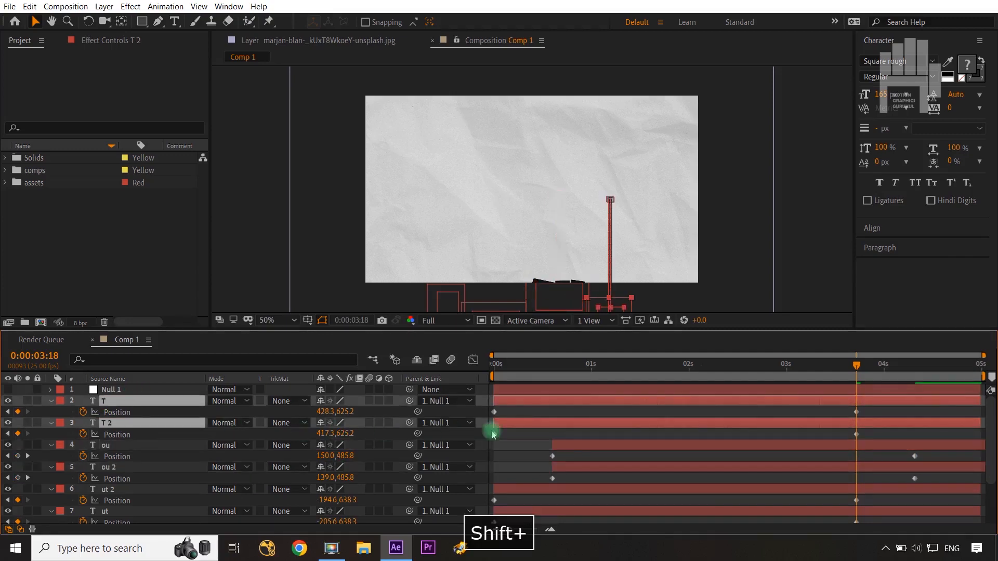
pyautogui.moveTo(492, 428); pyautogui.dragTo(537, 429)
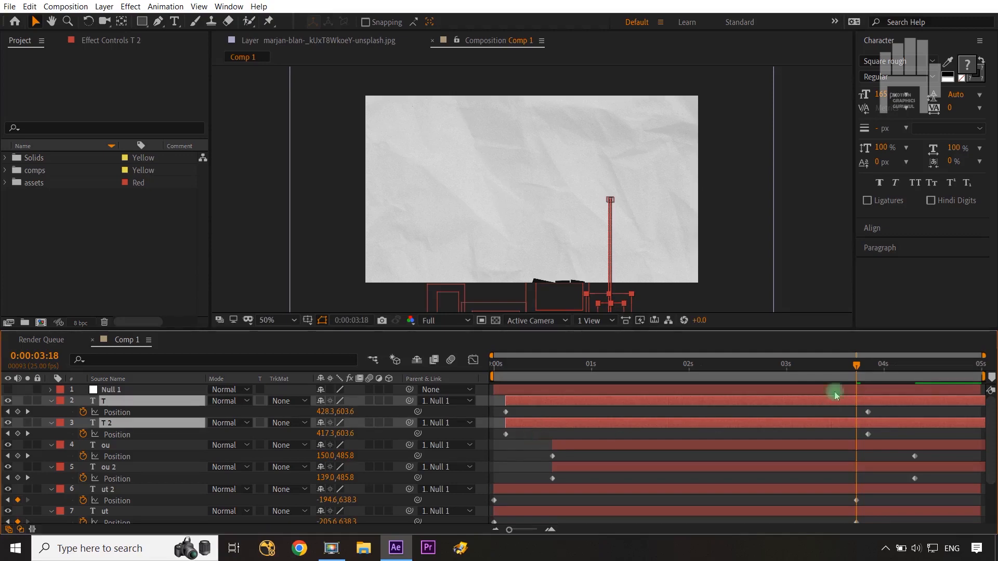
# - Return to 0:00:00:00 and preview the staggered letter animation
pyautogui.moveTo(853, 369); pyautogui.dragTo(484, 407)
pyautogui.press('space')
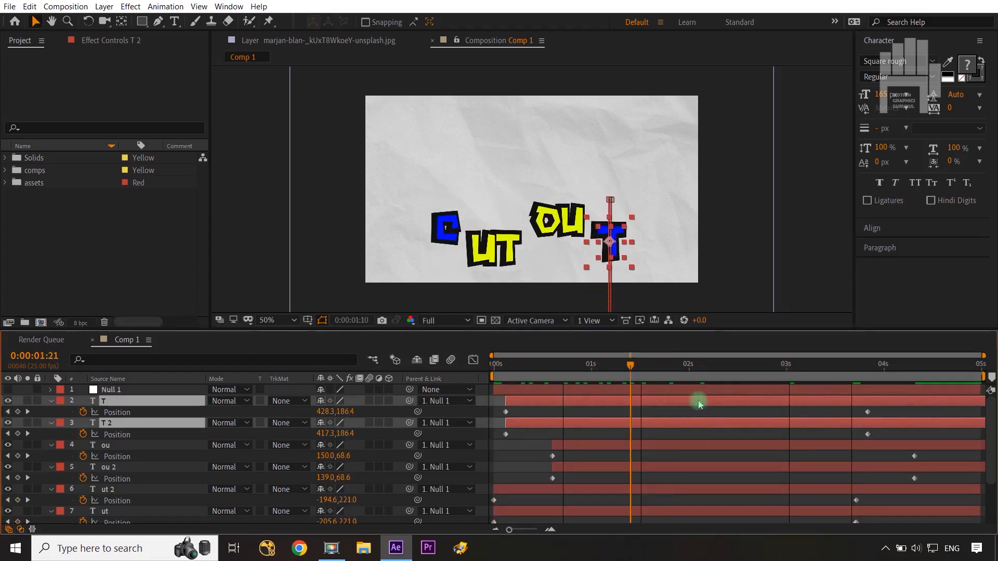
pyautogui.press('space')
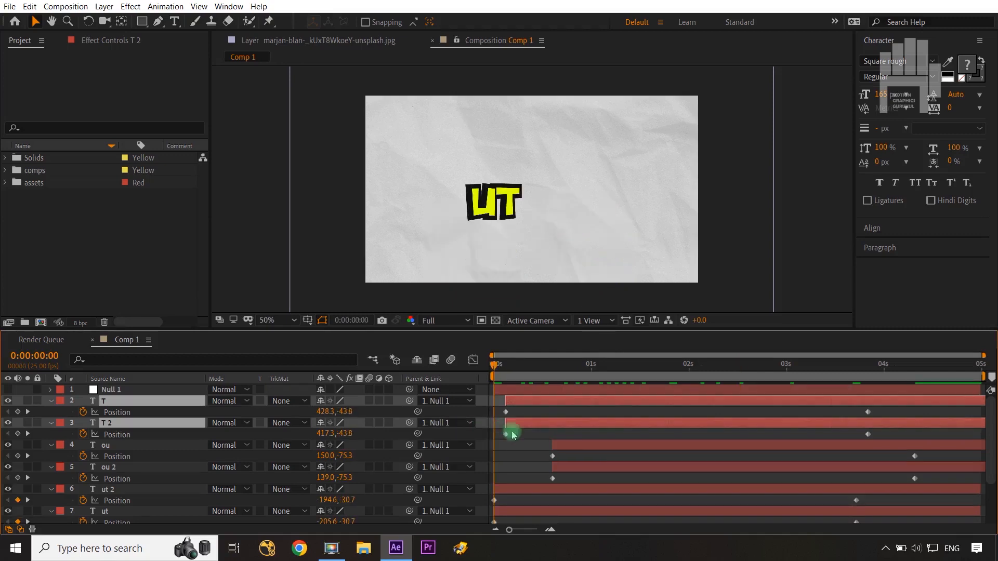
# - Collapse the Position properties of all text layers, from T down to C
pyautogui.scroll(-3, 408, 453)
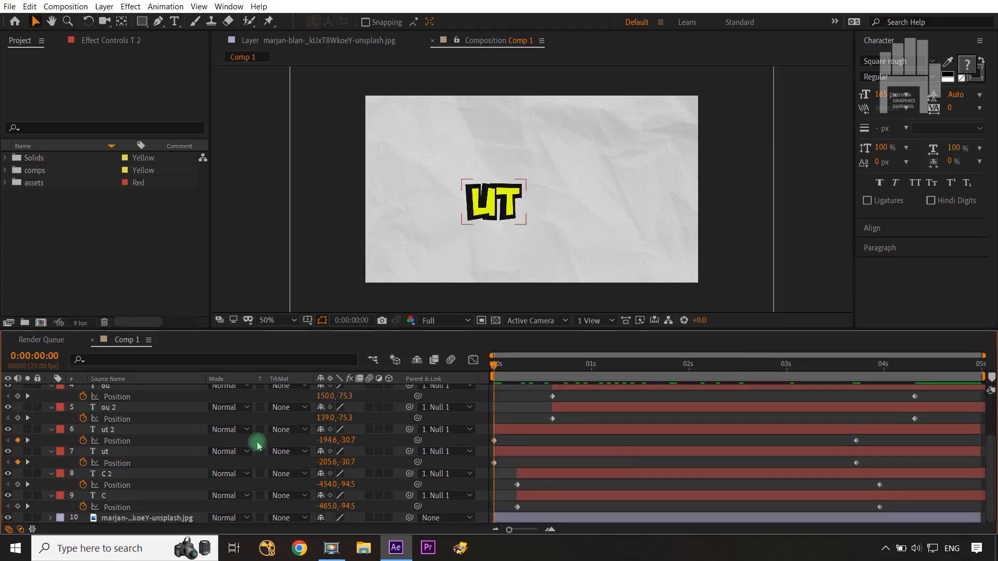
pyautogui.scroll(3, 47, 418)
pyautogui.click(51, 401)
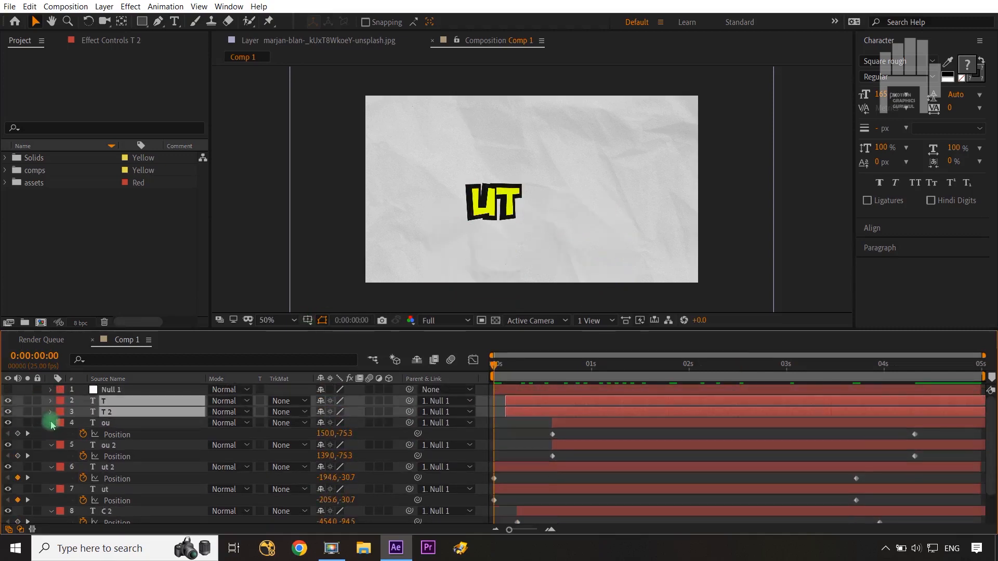
pyautogui.click(51, 424)
pyautogui.click(50, 434)
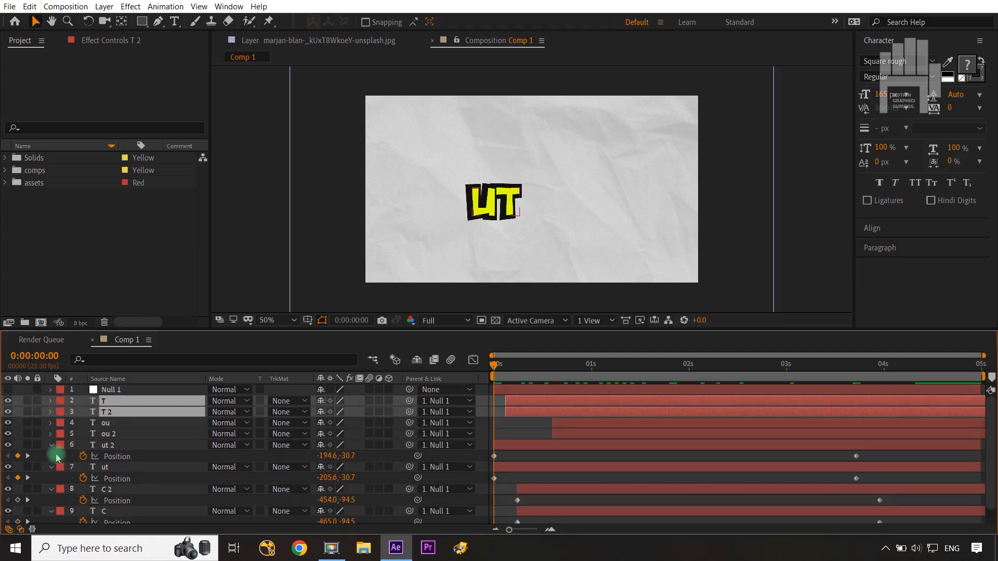
pyautogui.click(51, 445)
pyautogui.click(51, 457)
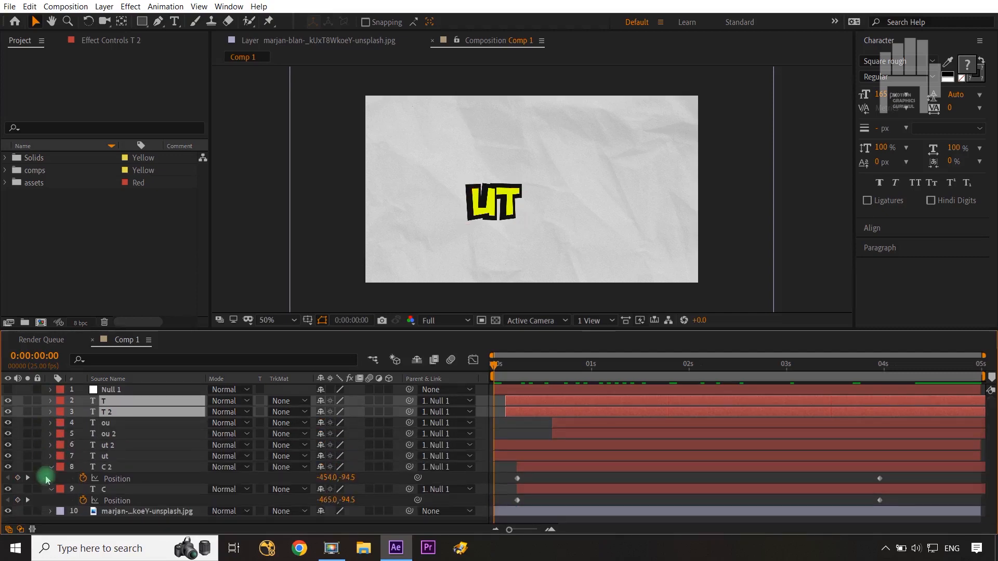
pyautogui.click(51, 467)
pyautogui.click(51, 478)
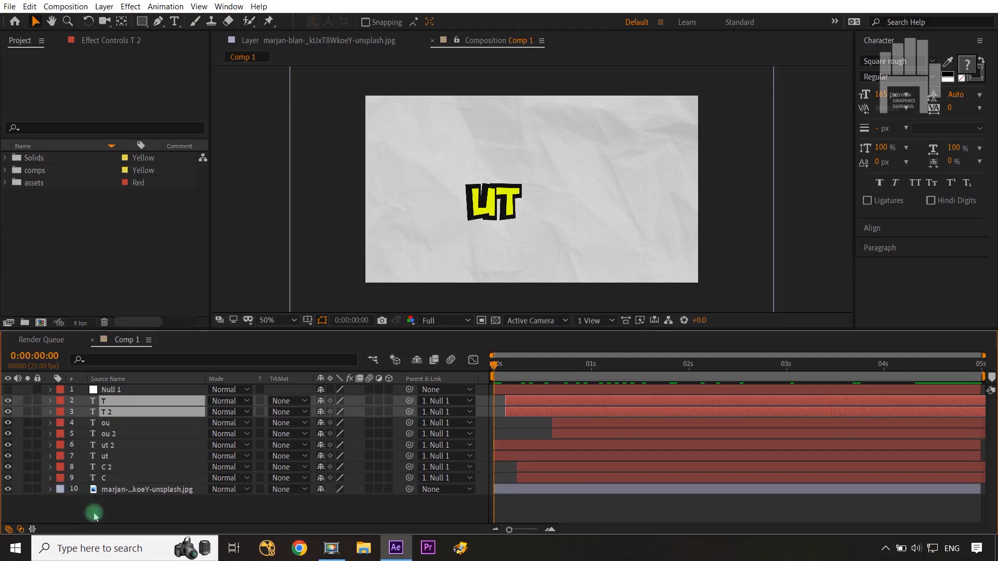
# - Select all text layers from C up to T and reveal their Rotation properties
pyautogui.click(99, 478)
pyautogui.keyDown('shift'); pyautogui.click(138, 407); pyautogui.keyUp('shift')
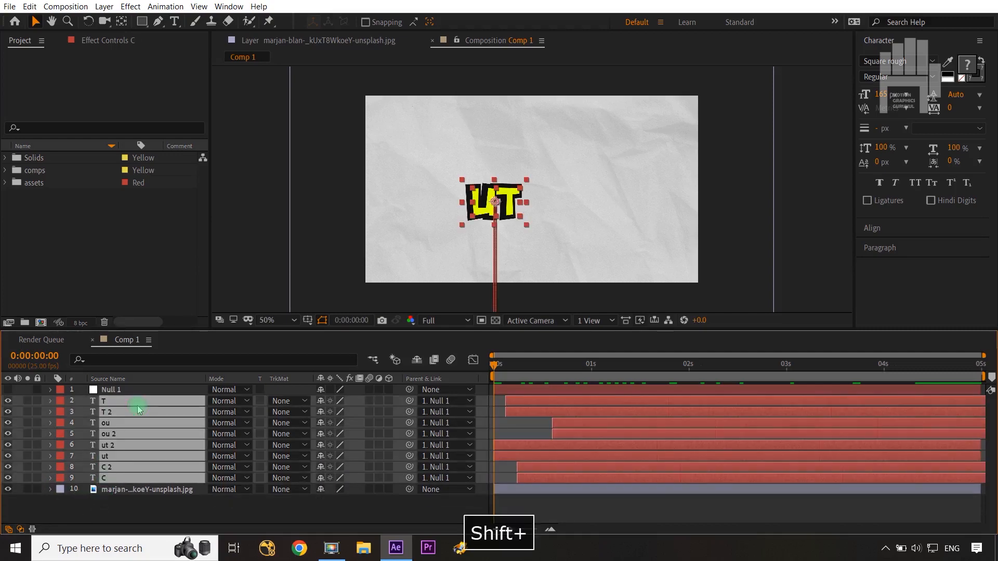
pyautogui.press('r')
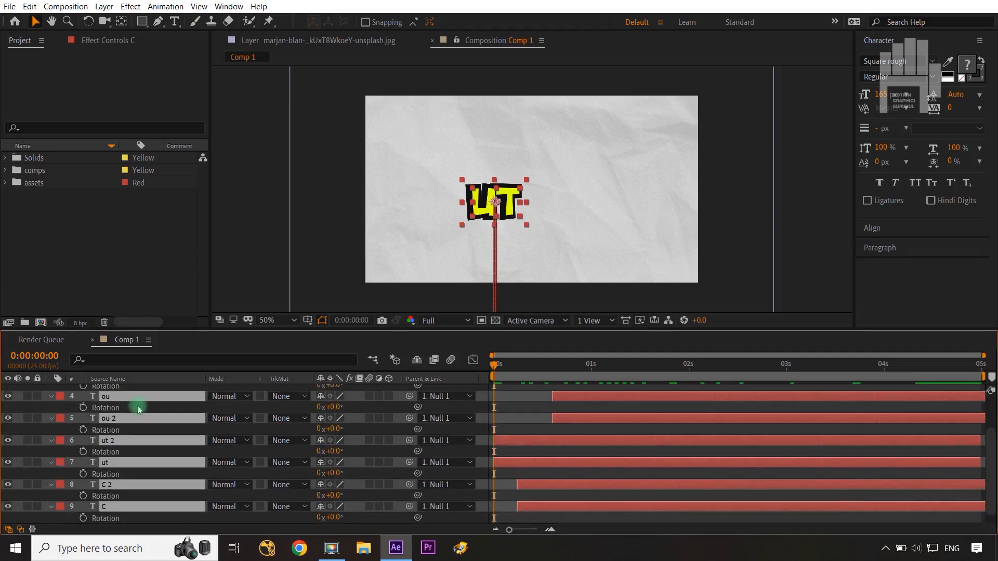
pyautogui.scroll(-1, 139, 409)
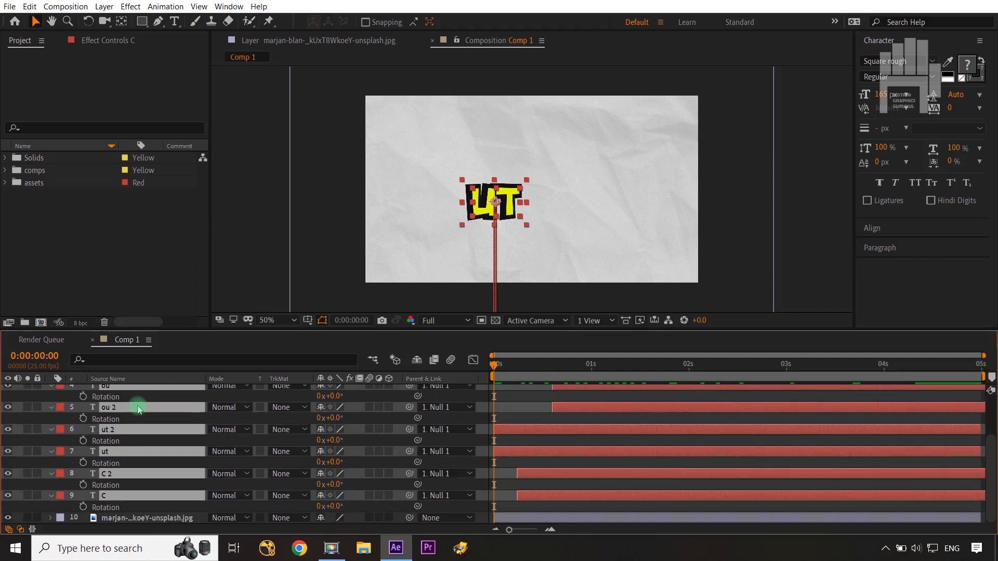
# - Add the expression wiggle(10,80) to the C layer's Rotation
pyautogui.click(200, 507)
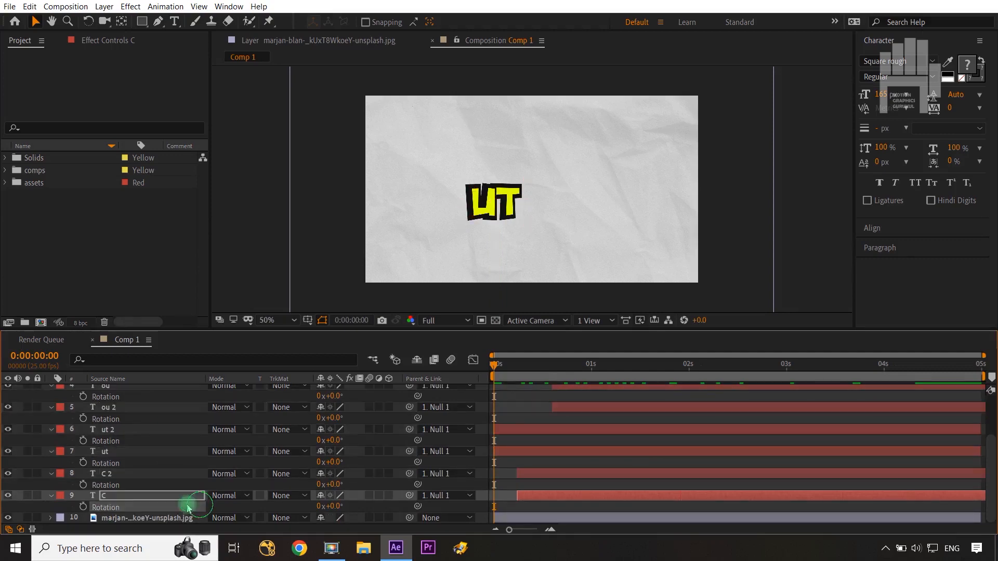
pyautogui.keyDown('alt'); pyautogui.click(84, 507); pyautogui.keyUp('alt')
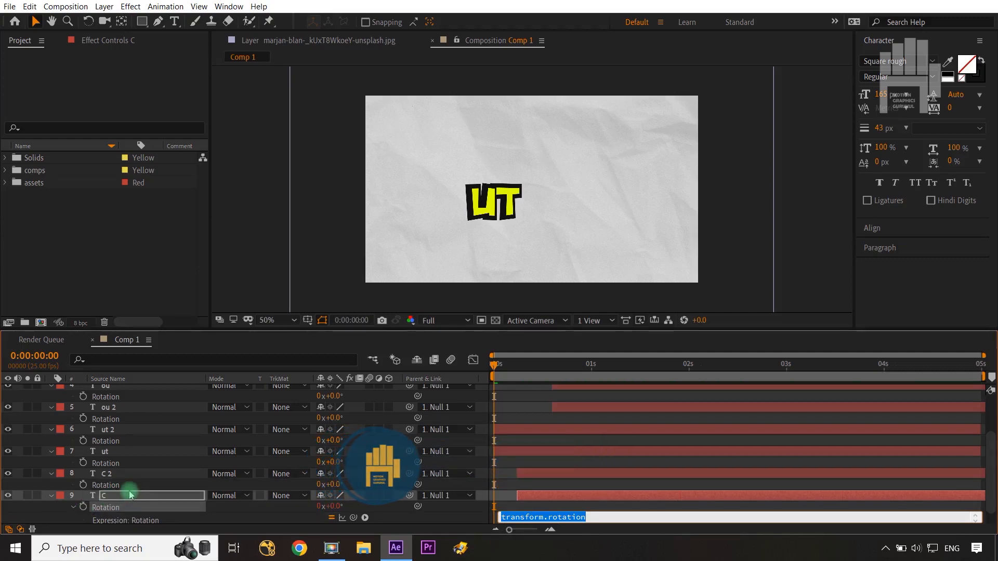
pyautogui.write('wiggle(')
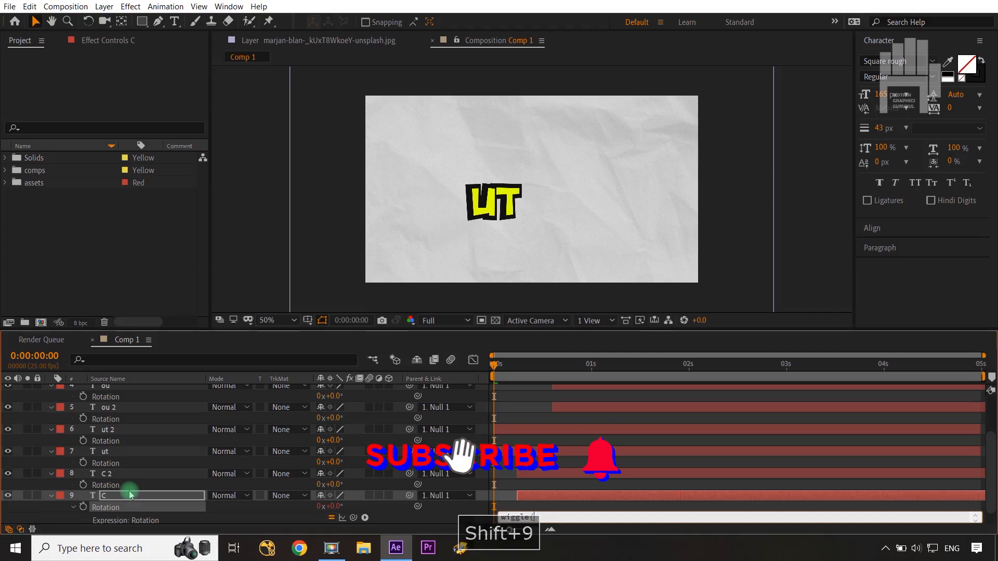
pyautogui.write('10,')
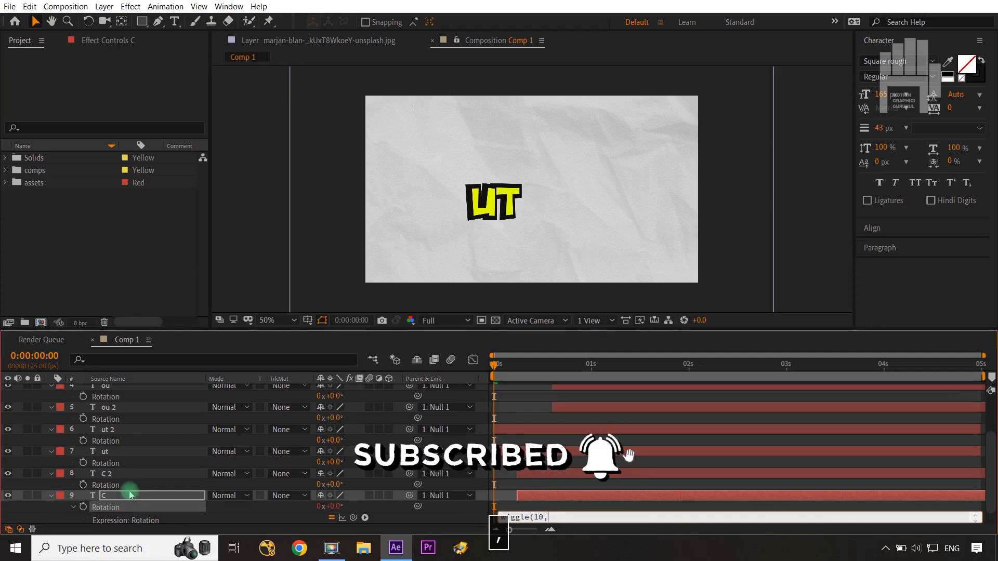
pyautogui.write('80')
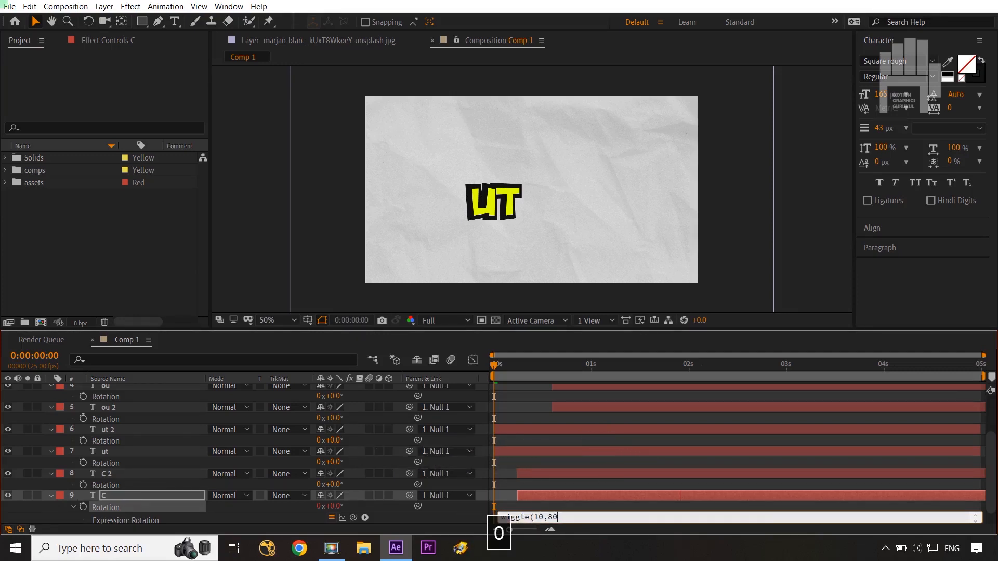
pyautogui.write(')')
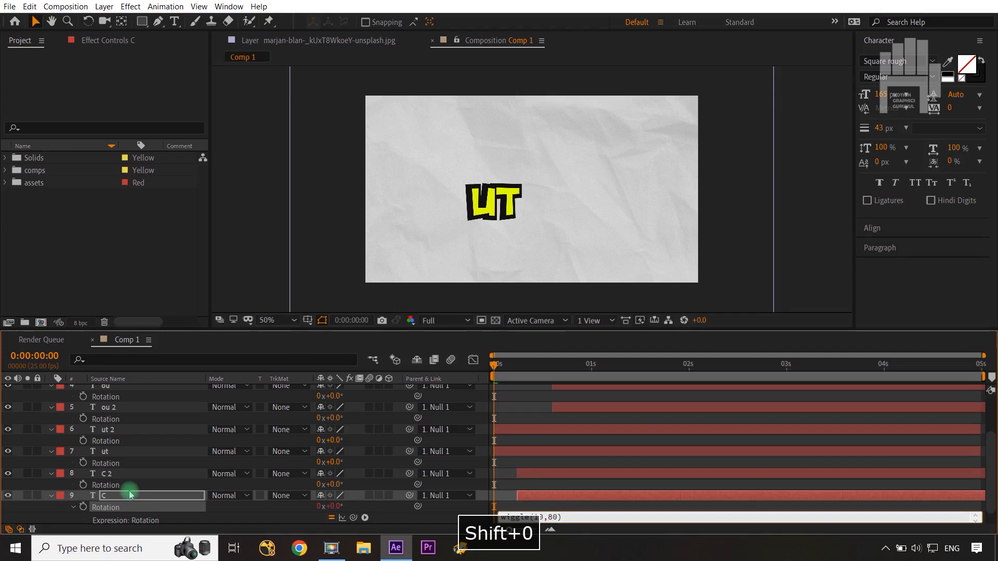
pyautogui.click(439, 511)
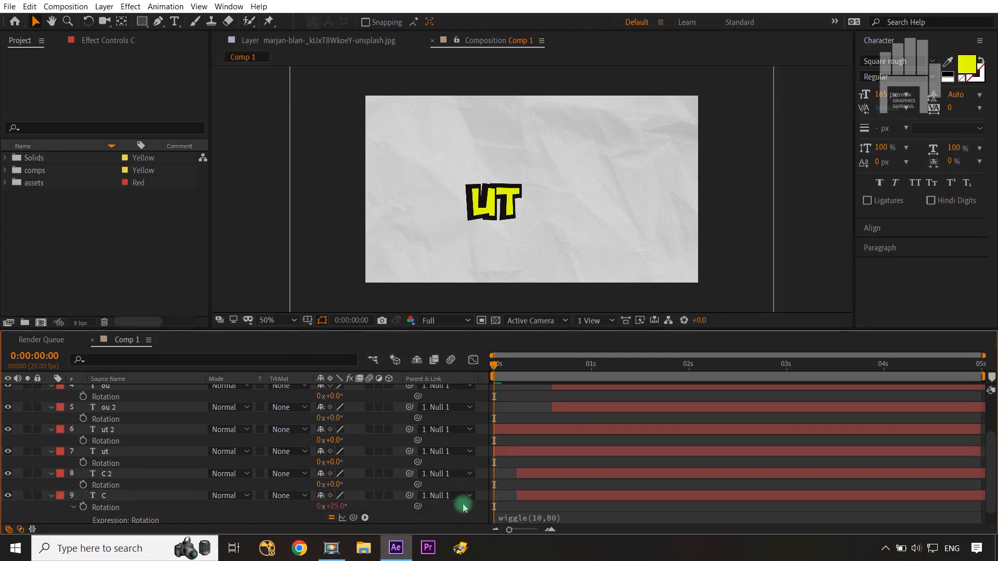
# - Preview the composition to check the C layer's rotation wiggle
pyautogui.press('space')
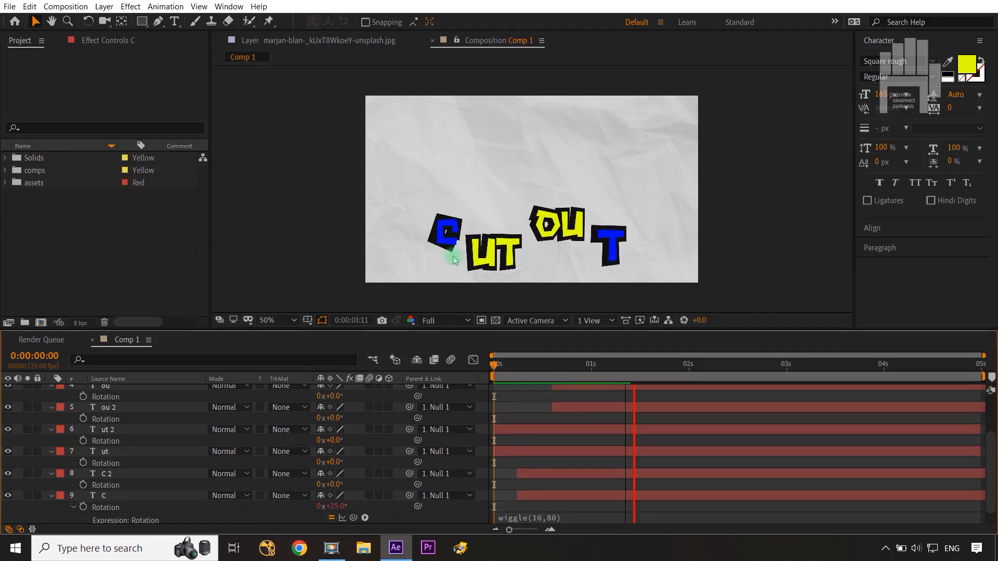
pyautogui.press('space')
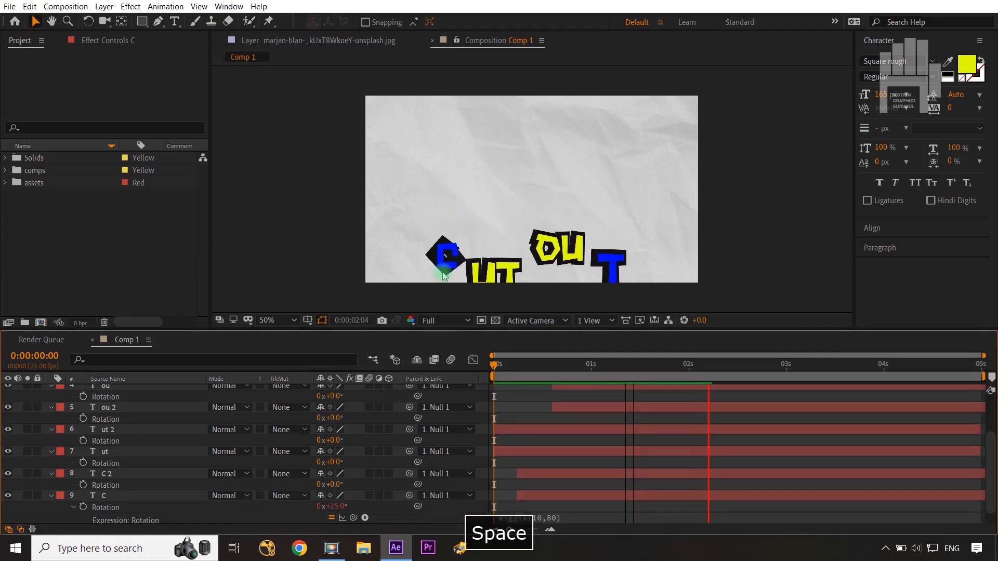
pyautogui.press('space')
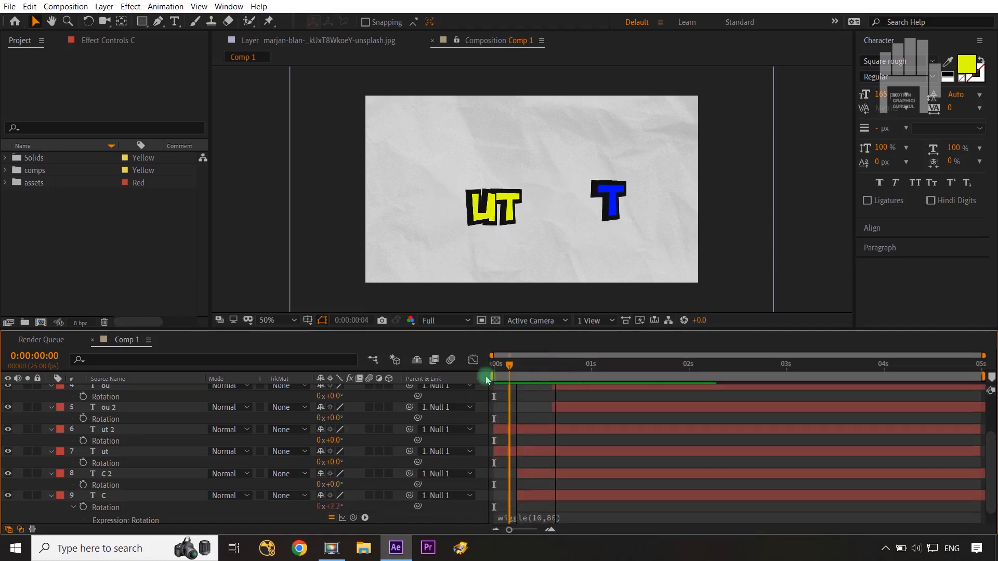
pyautogui.press('space')
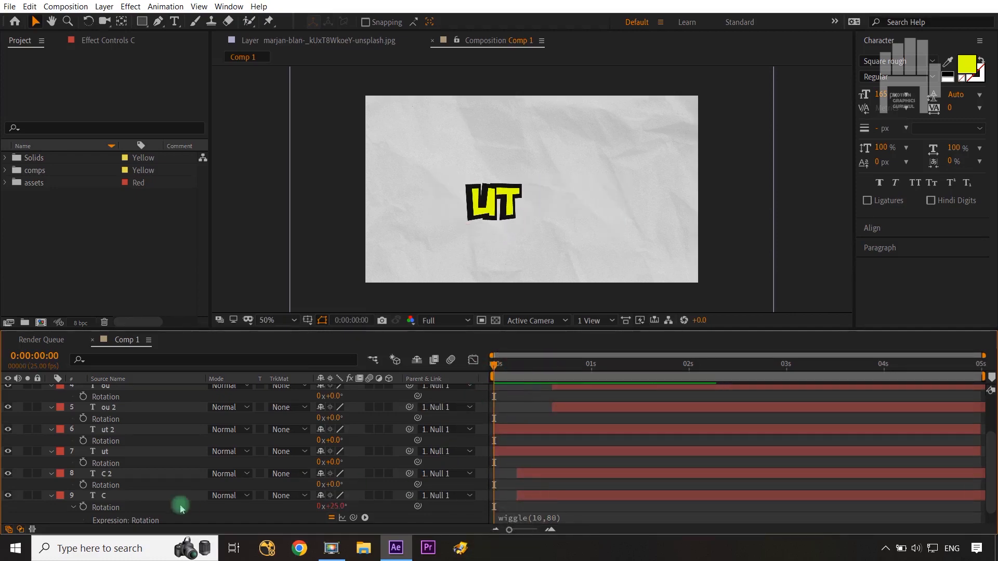
# - Copy the wiggle(10,80) expression from the C layer's Rotation to the C 2 layer's Rotation
pyautogui.click(134, 510)
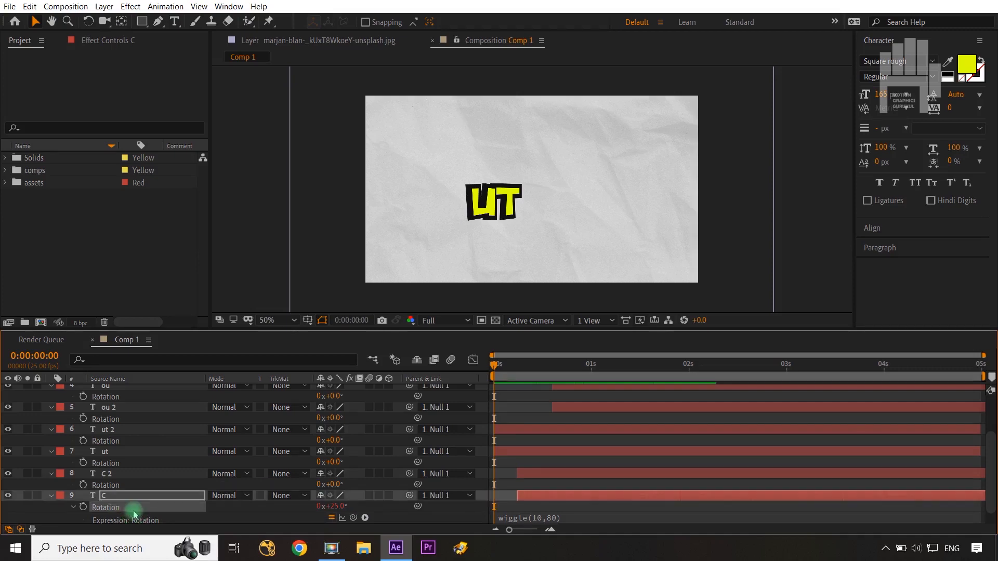
pyautogui.click(512, 520)
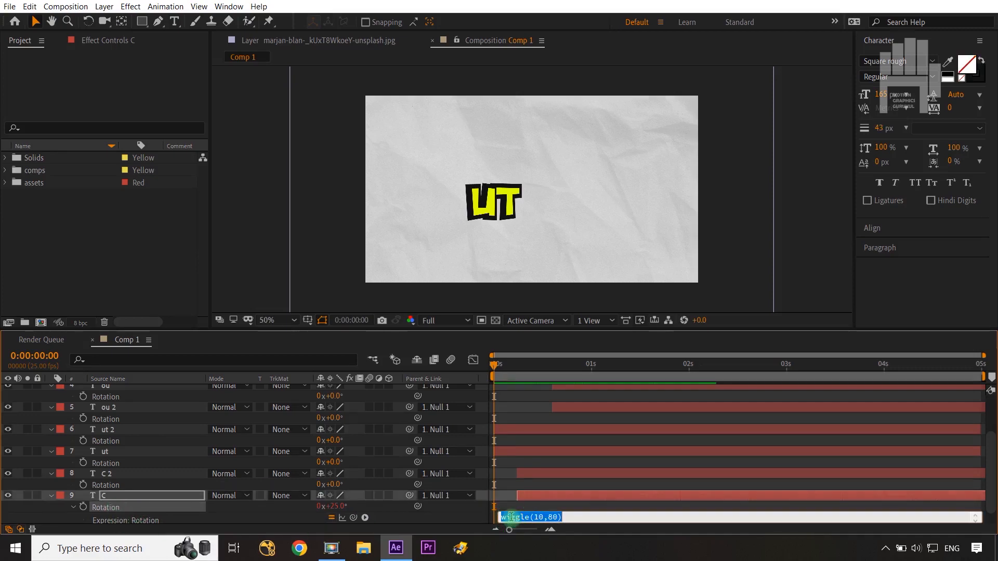
pyautogui.hotkey('ctrl', 'c')
pyautogui.click(439, 510)
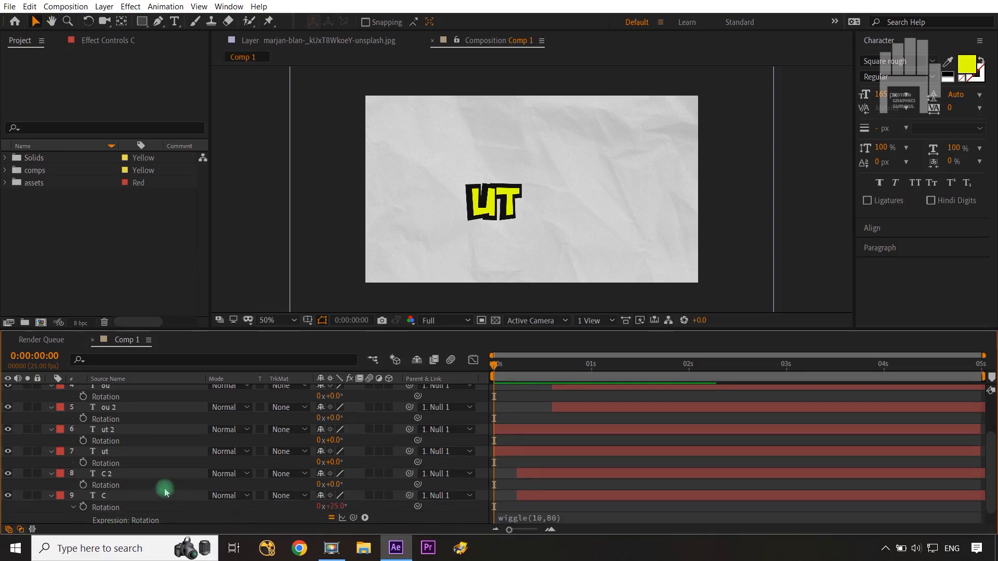
pyautogui.keyDown('alt'); pyautogui.click(85, 487); pyautogui.keyUp('alt')
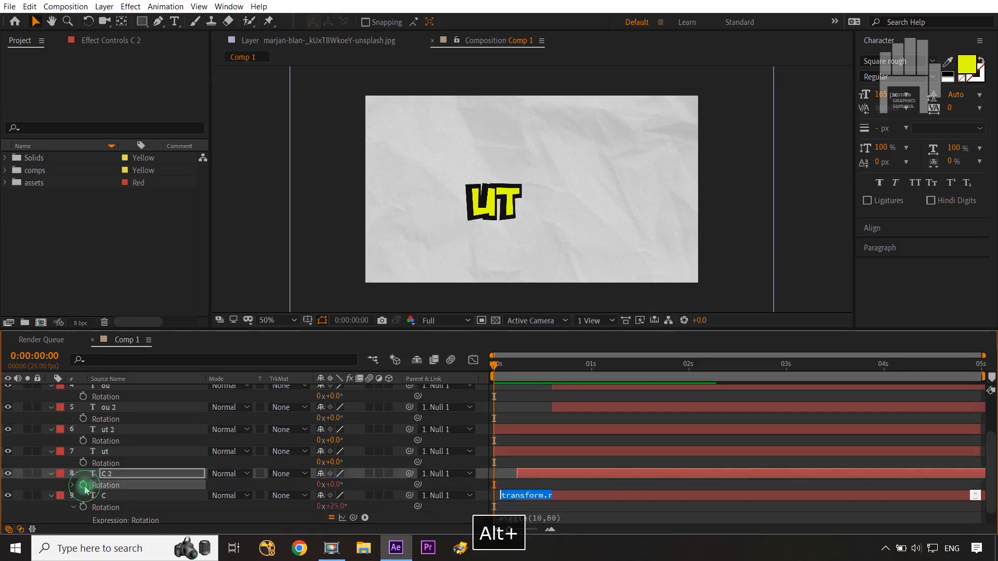
pyautogui.hotkey('ctrl', 'v')
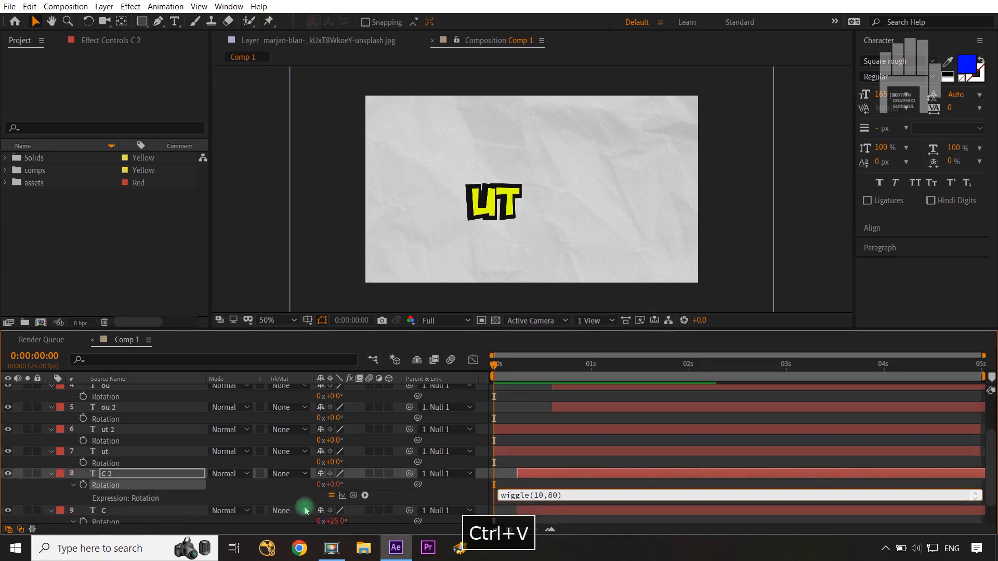
pyautogui.click(292, 496)
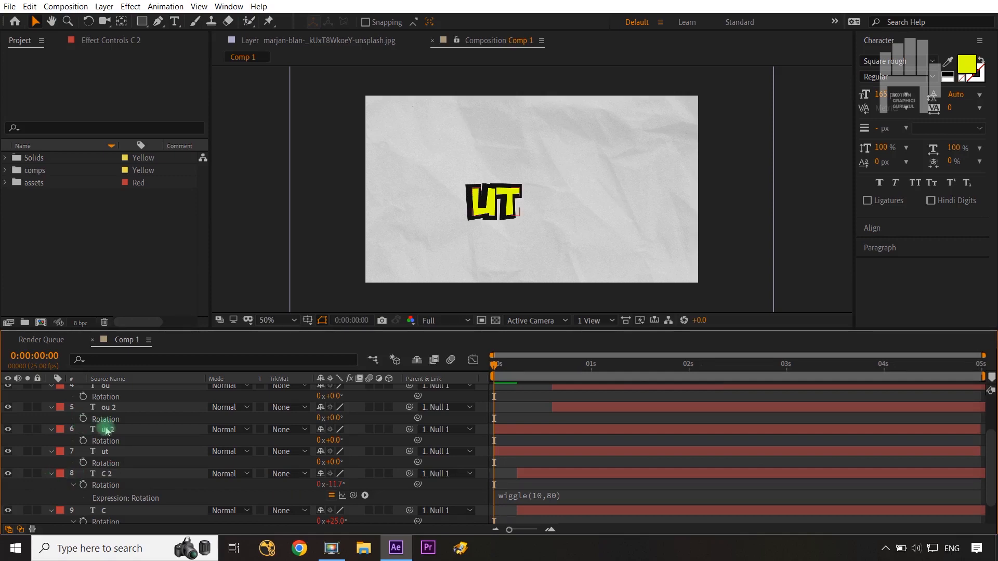
# - Set the label color of the C 2 and C layers to Yellow
pyautogui.click(139, 462)
pyautogui.click(139, 475)
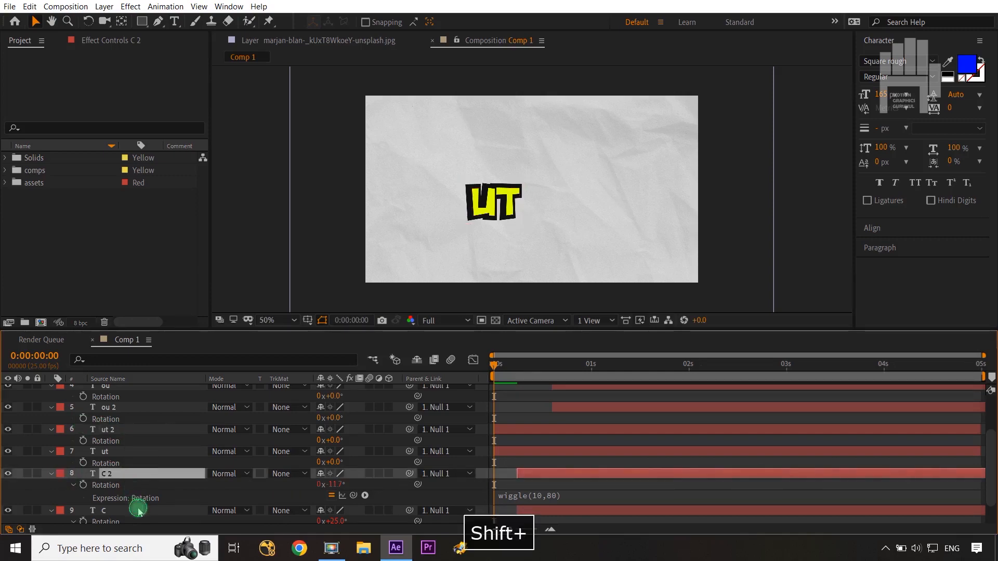
pyautogui.keyDown('shift'); pyautogui.click(136, 510); pyautogui.keyUp('shift')
pyautogui.click(62, 474)
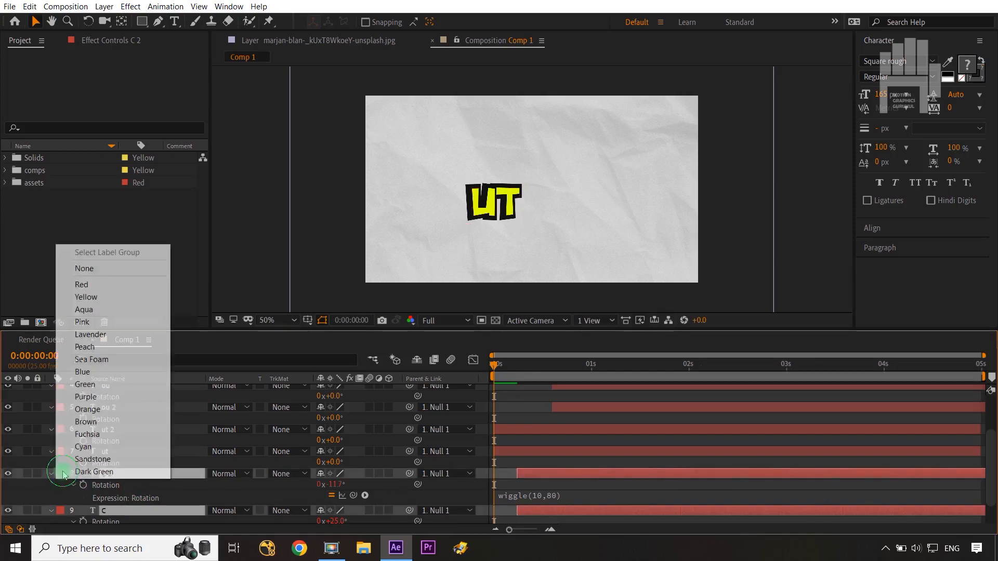
pyautogui.click(89, 297)
# - Add the copied wiggle expression to the ut layer's Rotation and change it to wiggle(10,90)
pyautogui.click(136, 458)
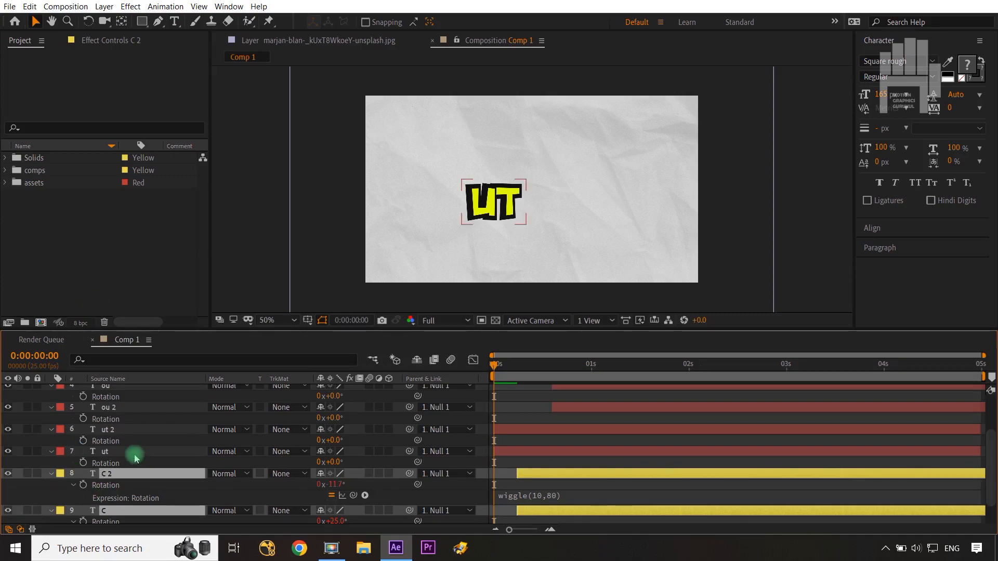
pyautogui.click(84, 465)
pyautogui.keyDown('alt'); pyautogui.click(82, 463); pyautogui.keyUp('alt')
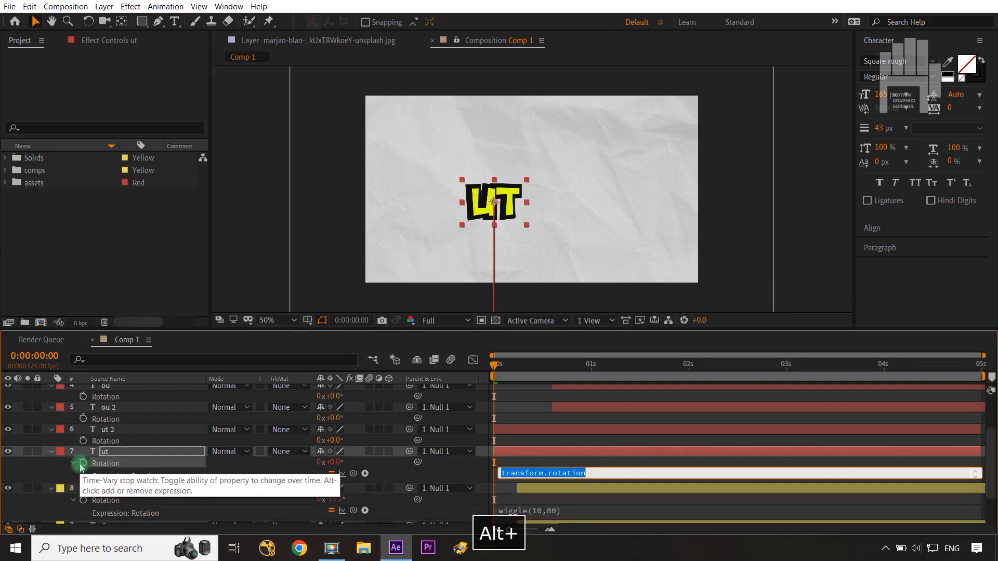
pyautogui.hotkey('ctrl', 'v')
pyautogui.click(545, 473)
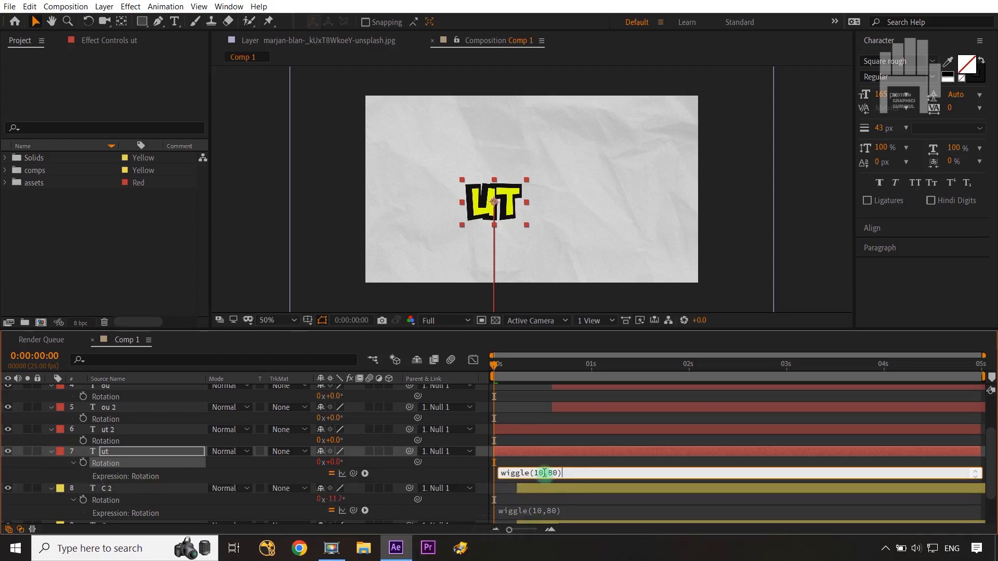
pyautogui.press('BackSpace')
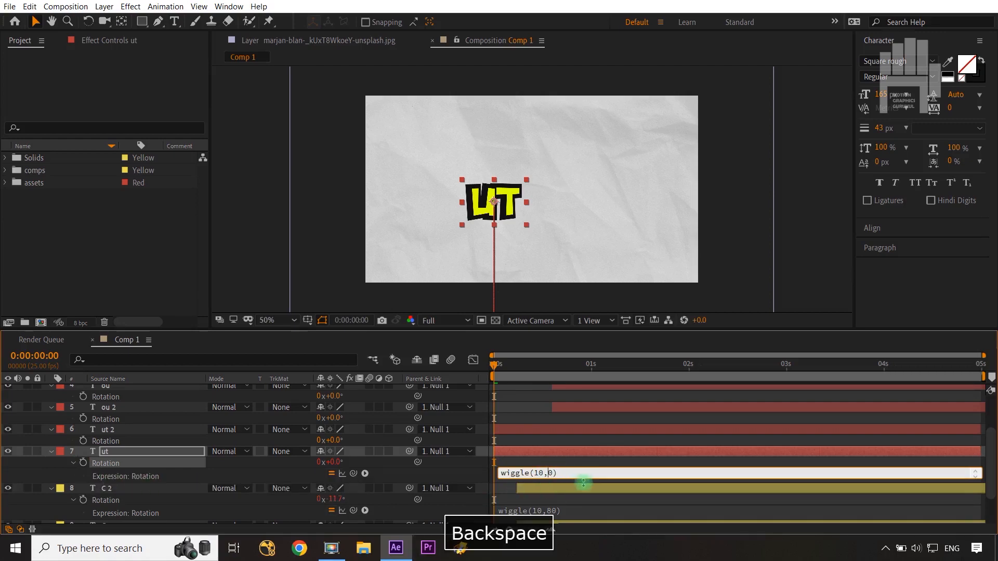
pyautogui.write('9')
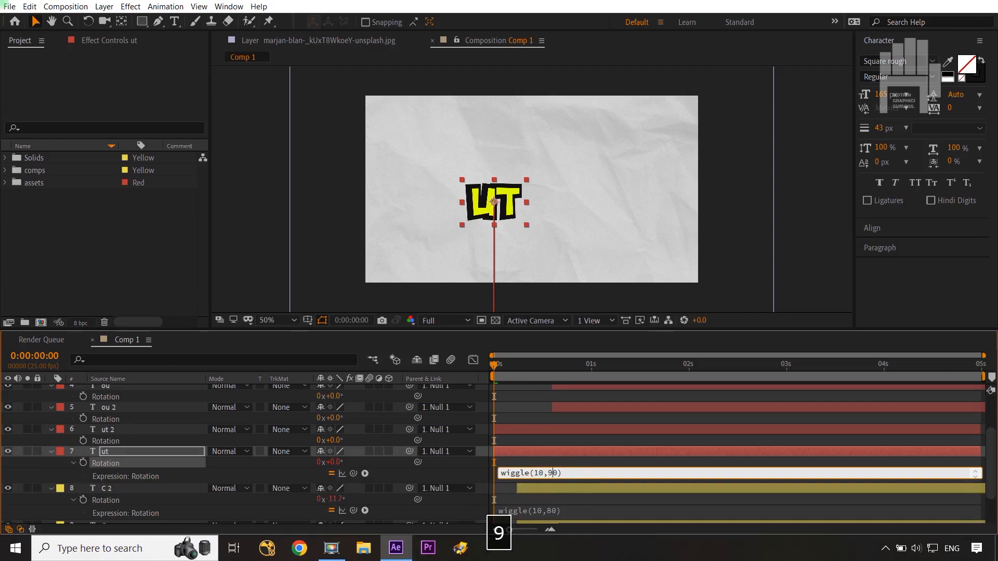
pyautogui.click(477, 471)
# - Set the wiggle frequency in the ut layer's Rotation expression to 13
pyautogui.click(539, 470)
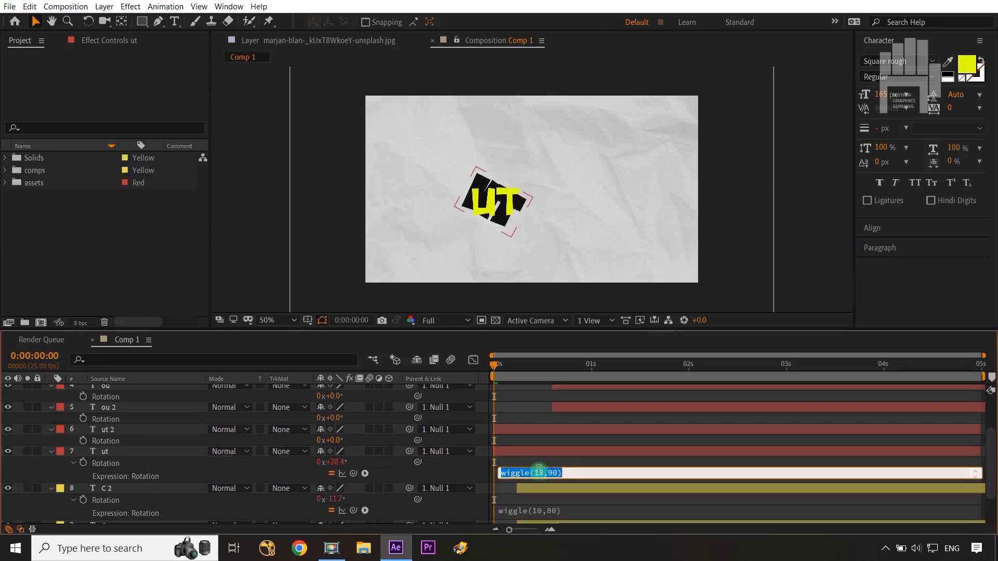
pyautogui.click(542, 471)
pyautogui.press('BackSpace')
pyautogui.write('12')
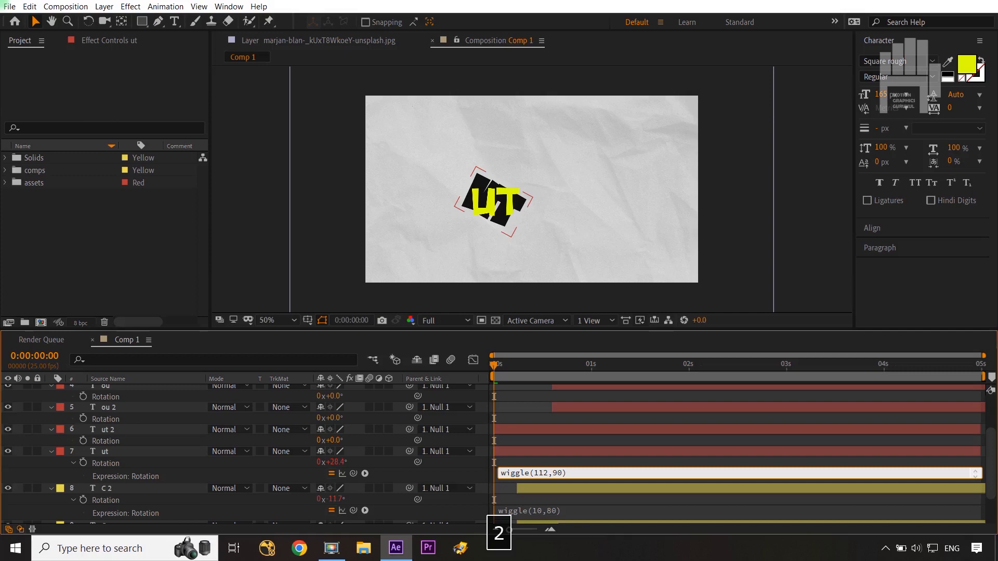
pyautogui.press('BackSpace')
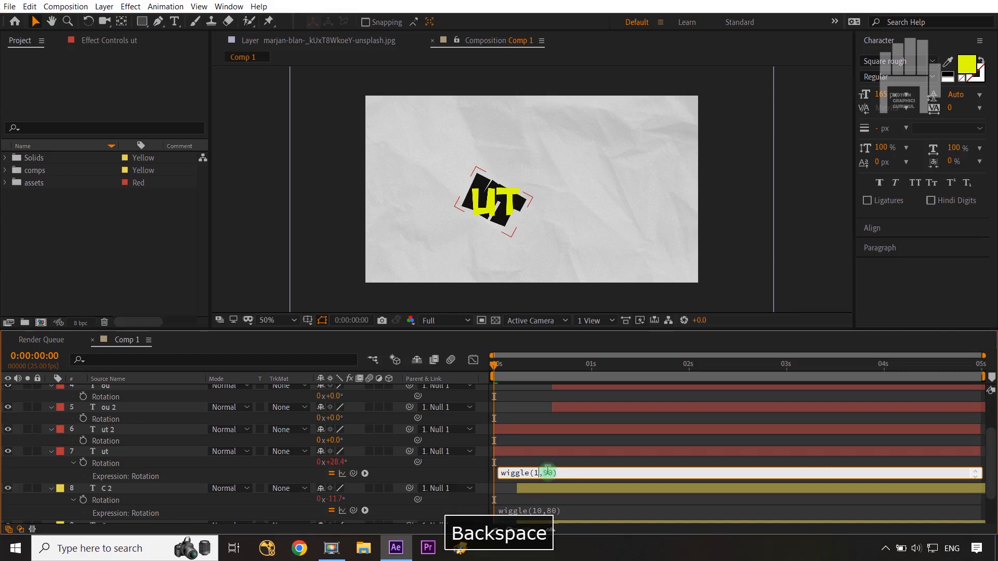
pyautogui.write('3')
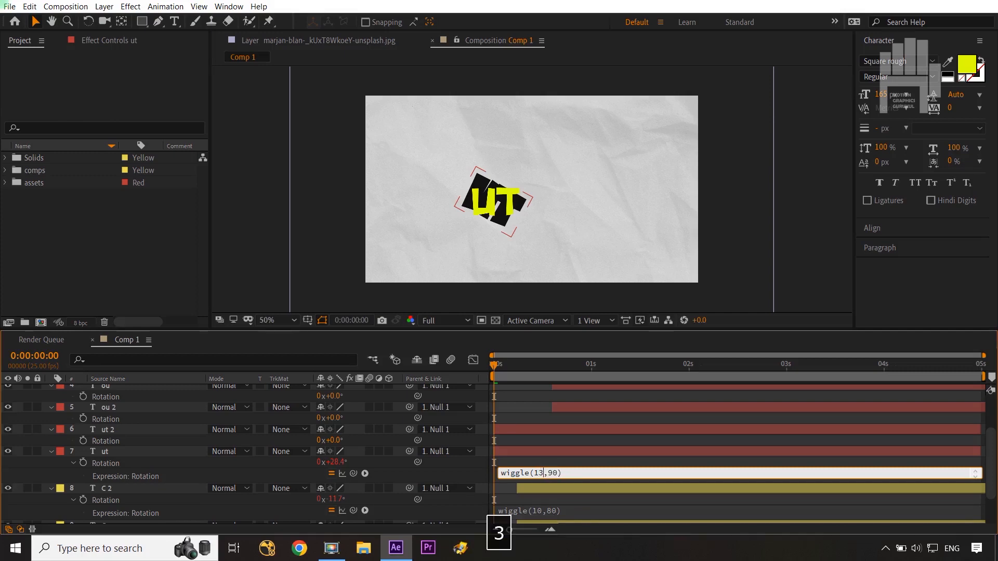
pyautogui.click(450, 474)
# - Copy the wiggle(13,90) expression from the ut layer's Rotation to the ut 2 layer's Rotation
pyautogui.click(522, 473)
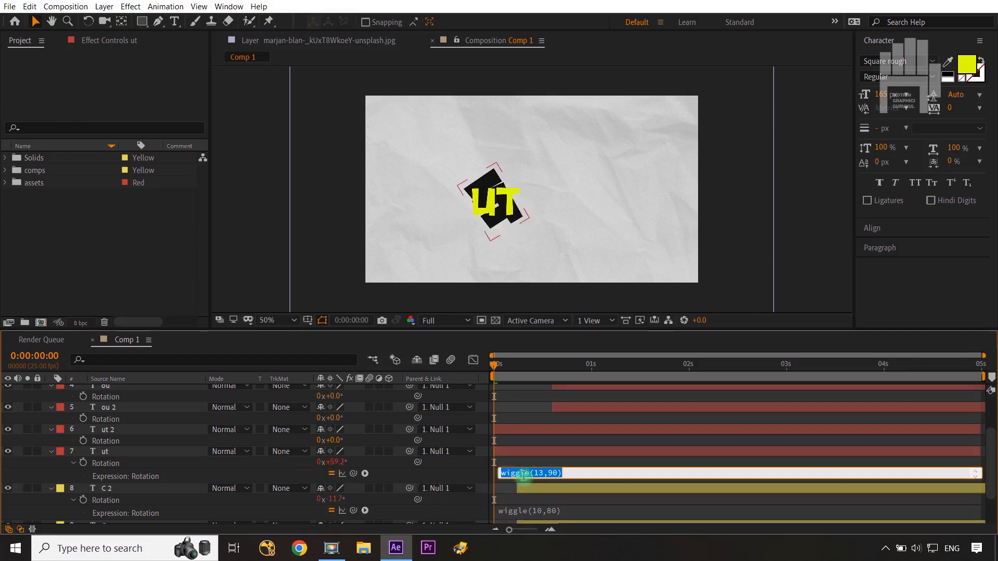
pyautogui.hotkey('ctrl', 'c')
pyautogui.click(470, 472)
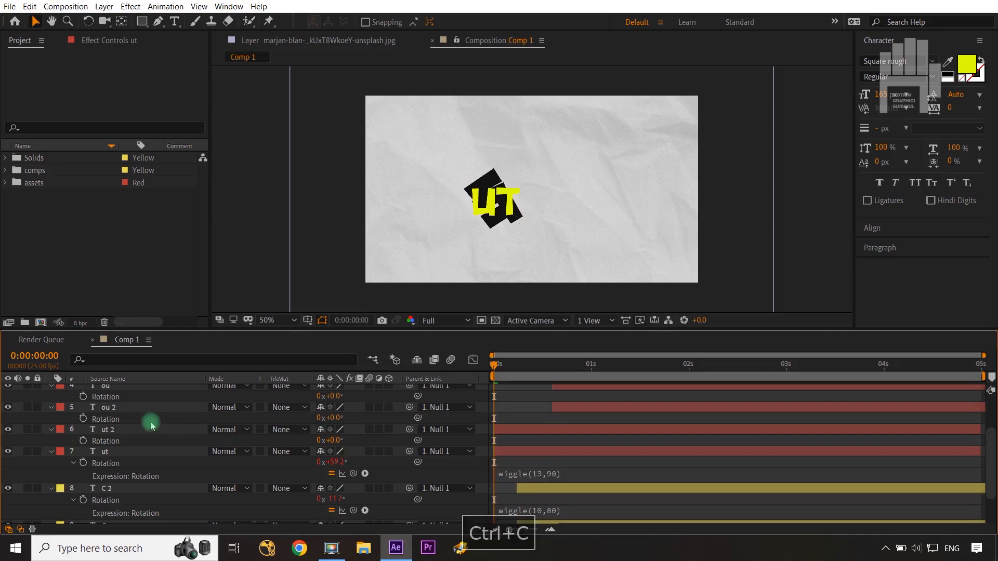
pyautogui.keyDown('alt'); pyautogui.click(83, 441); pyautogui.keyUp('alt')
pyautogui.hotkey('ctrl', 'v')
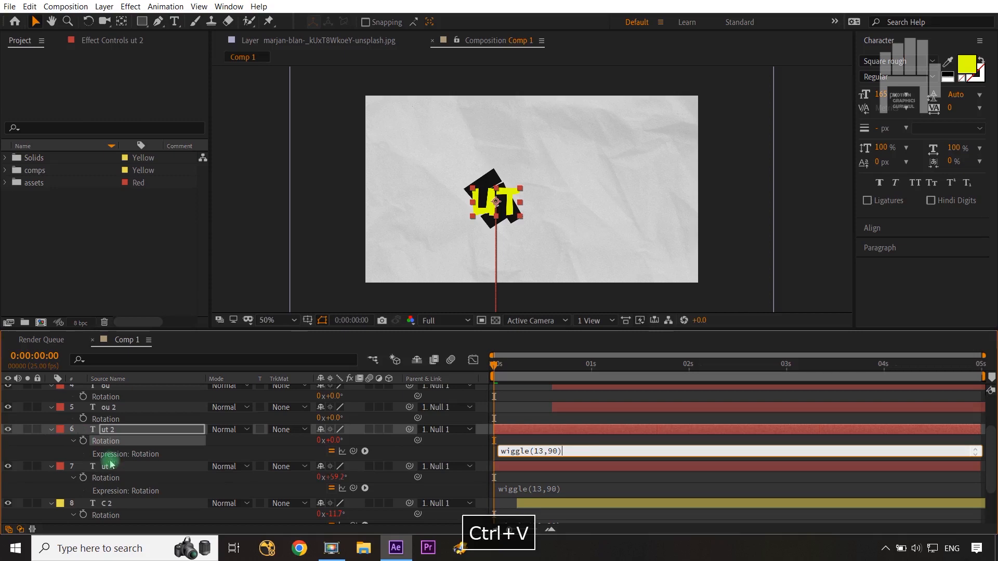
pyautogui.click(394, 446)
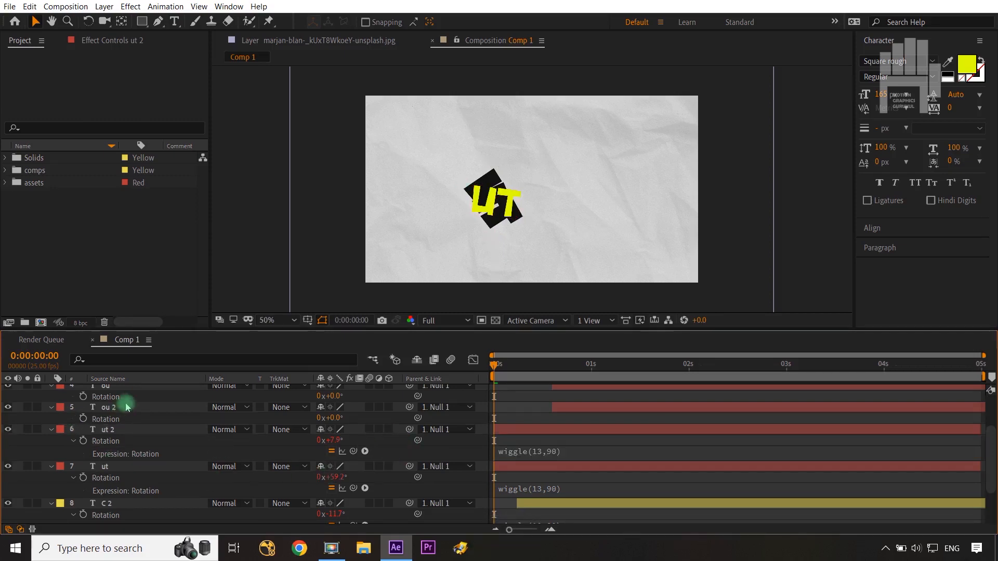
# - Add the copied wiggle expression to the ou 2 layer's Rotation and change it to wiggle(8,45)
pyautogui.scroll(3, 133, 401)
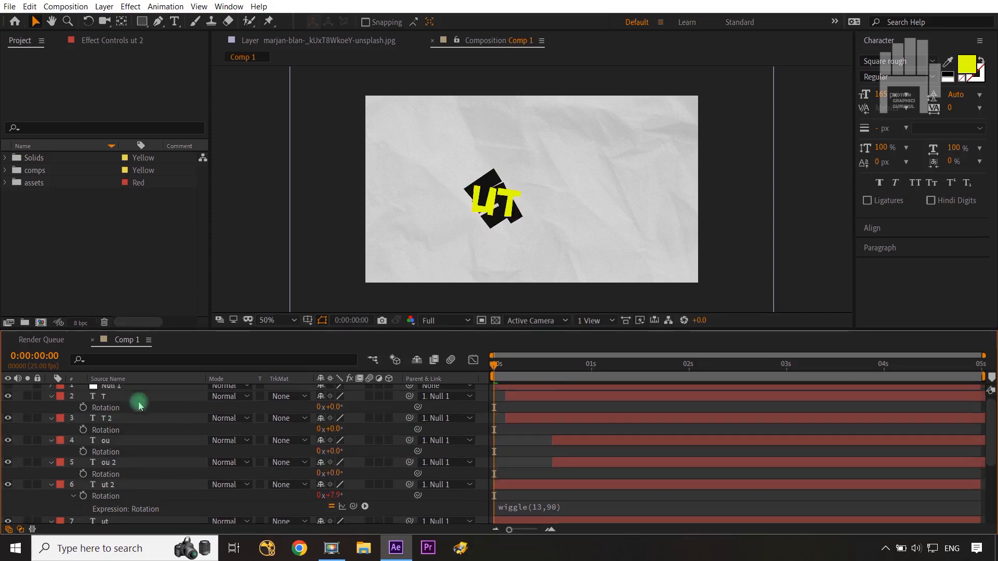
pyautogui.keyDown('alt'); pyautogui.click(83, 474); pyautogui.keyUp('alt')
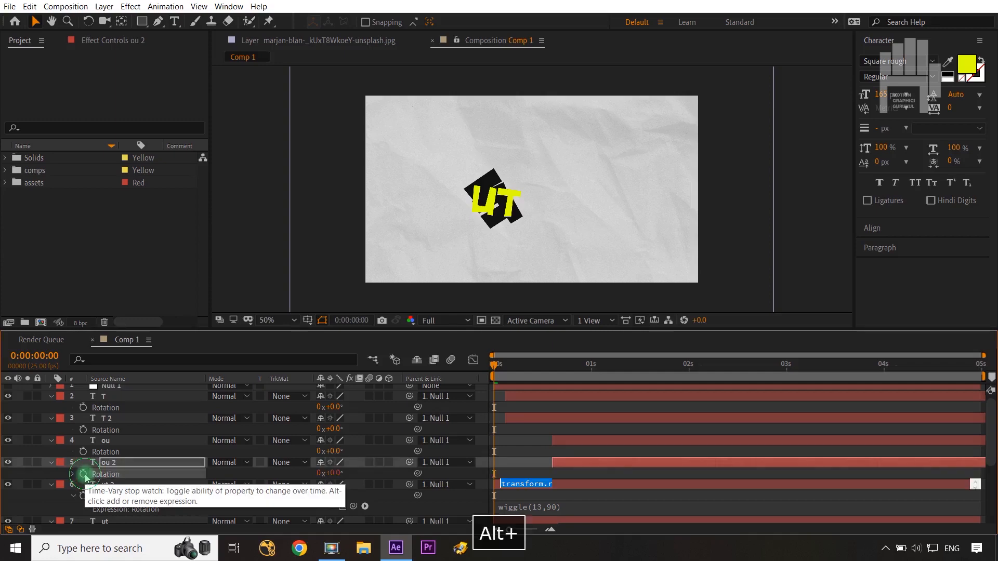
pyautogui.hotkey('ctrl', 'v')
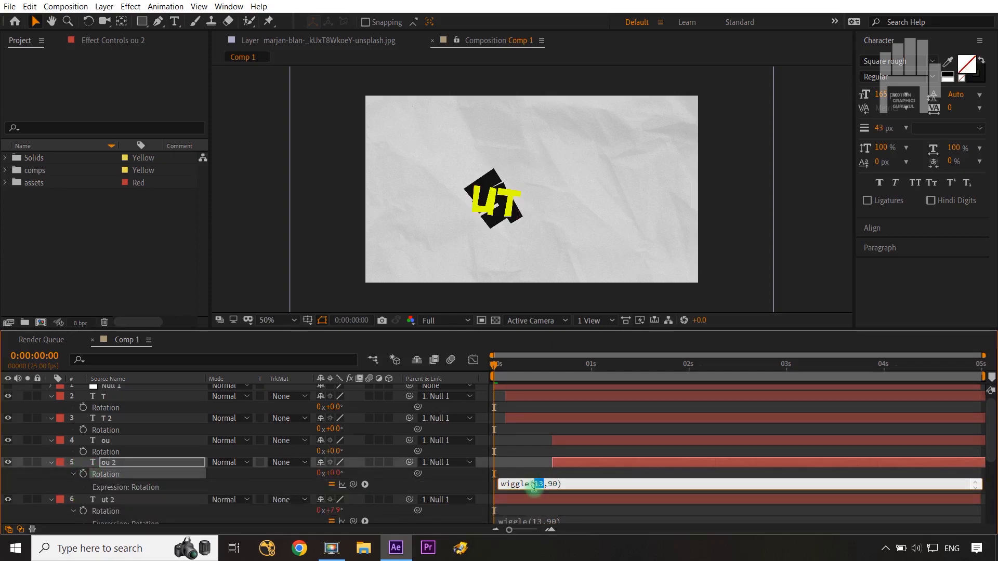
pyautogui.write('8,')
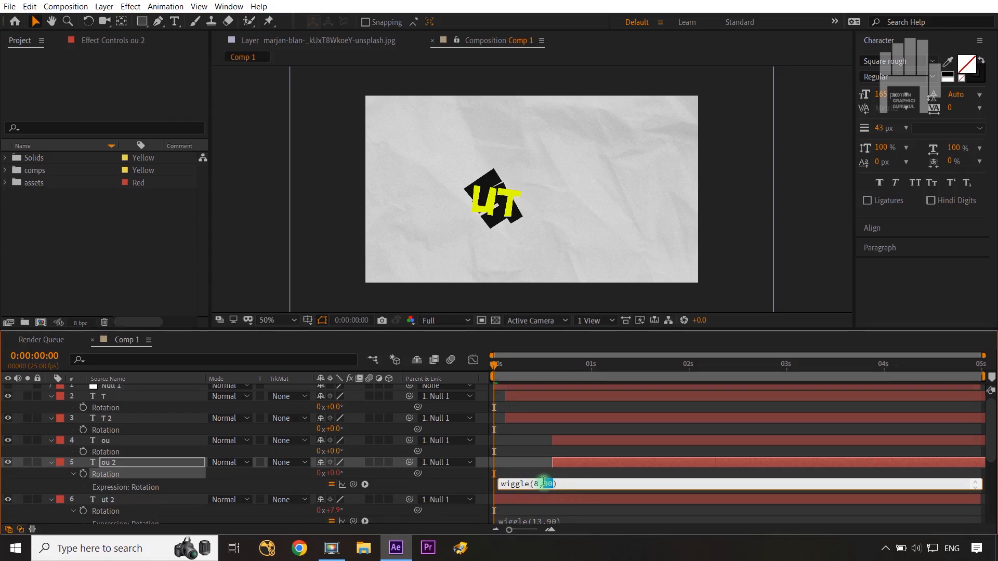
pyautogui.write('45')
pyautogui.click(453, 487)
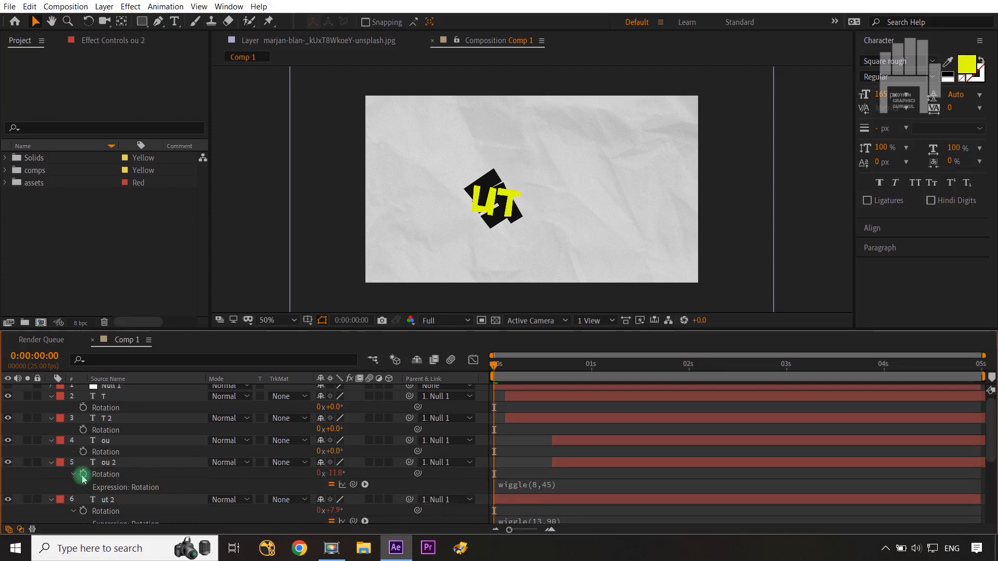
# - Copy the wiggle(8,45) expression from the ou 2 layer's Rotation to the ou layer's Rotation
pyautogui.click(528, 487)
pyautogui.hotkey('ctrl', 'c')
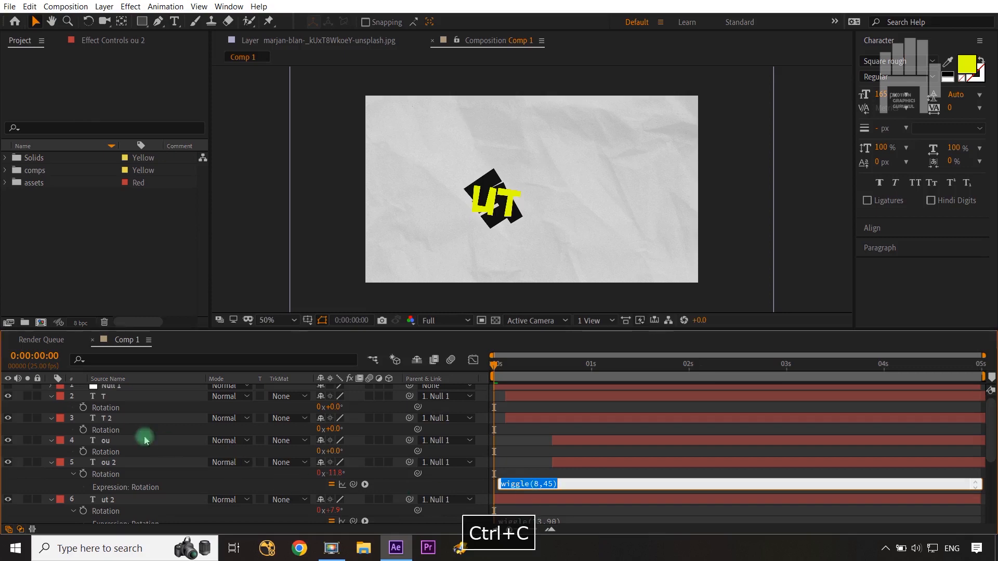
pyautogui.keyDown('alt'); pyautogui.click(83, 452); pyautogui.keyUp('alt')
pyautogui.hotkey('ctrl', 'v')
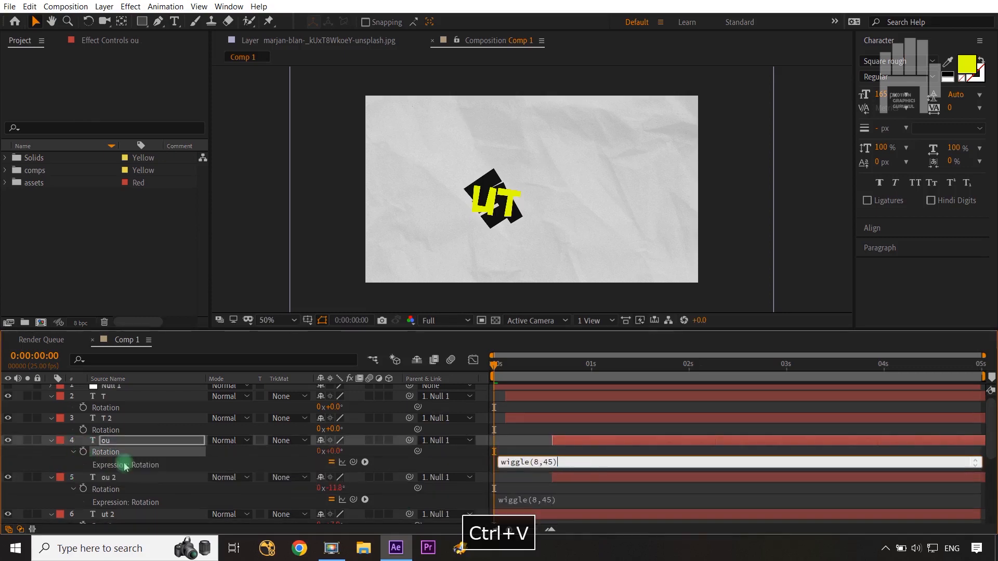
pyautogui.click(382, 456)
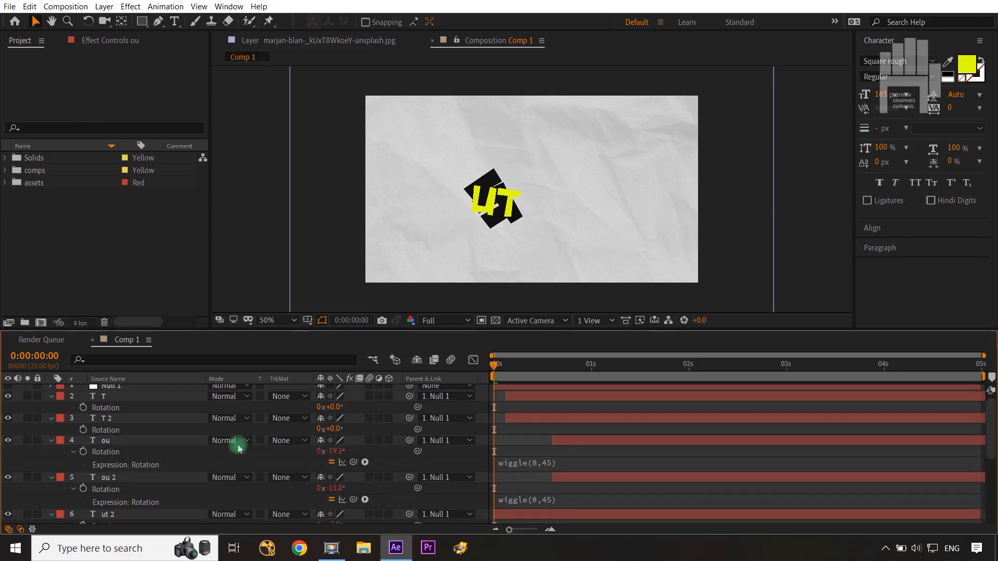
# - Add the copied wiggle expression to the T 2 layer's Rotation and change it to wiggle(15,30)
pyautogui.keyDown('alt'); pyautogui.click(83, 431); pyautogui.keyUp('alt')
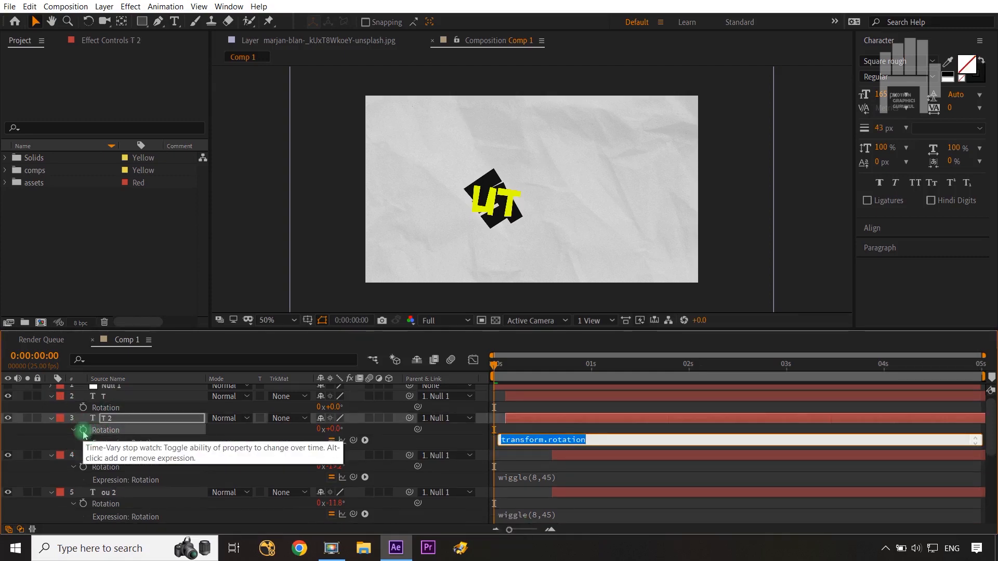
pyautogui.hotkey('ctrl', 'v')
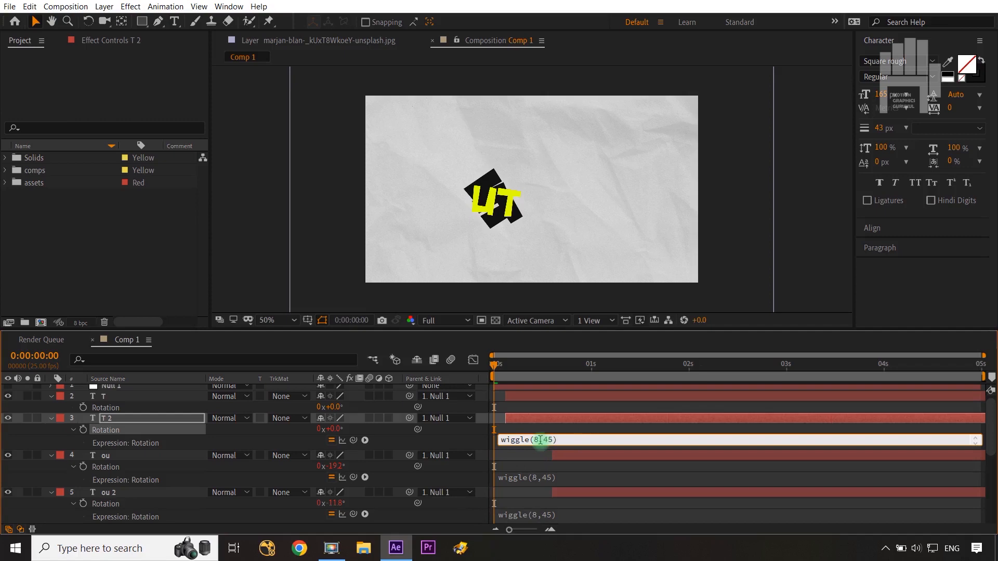
pyautogui.write('15')
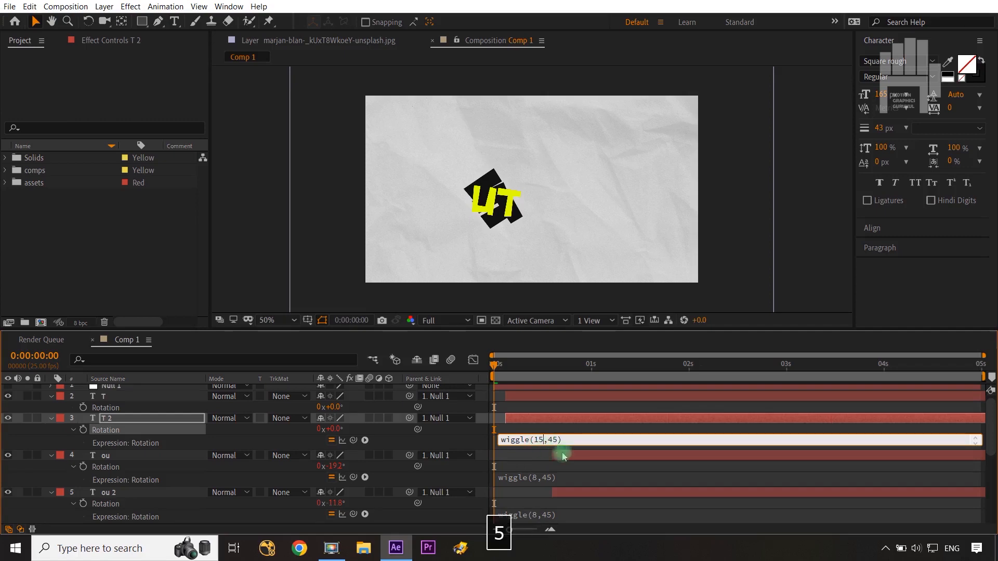
pyautogui.doubleClick(553, 439)
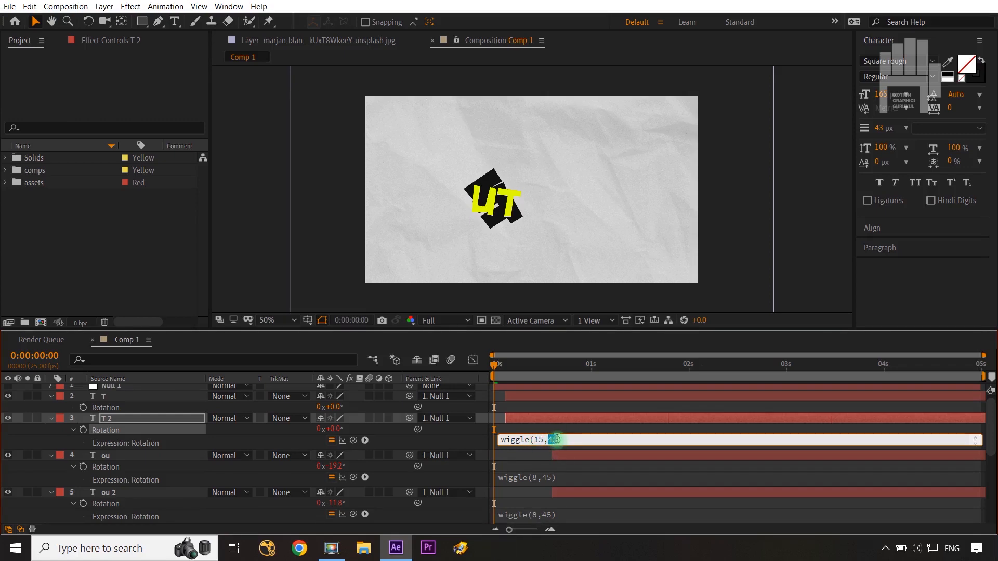
pyautogui.write('30')
pyautogui.click(457, 441)
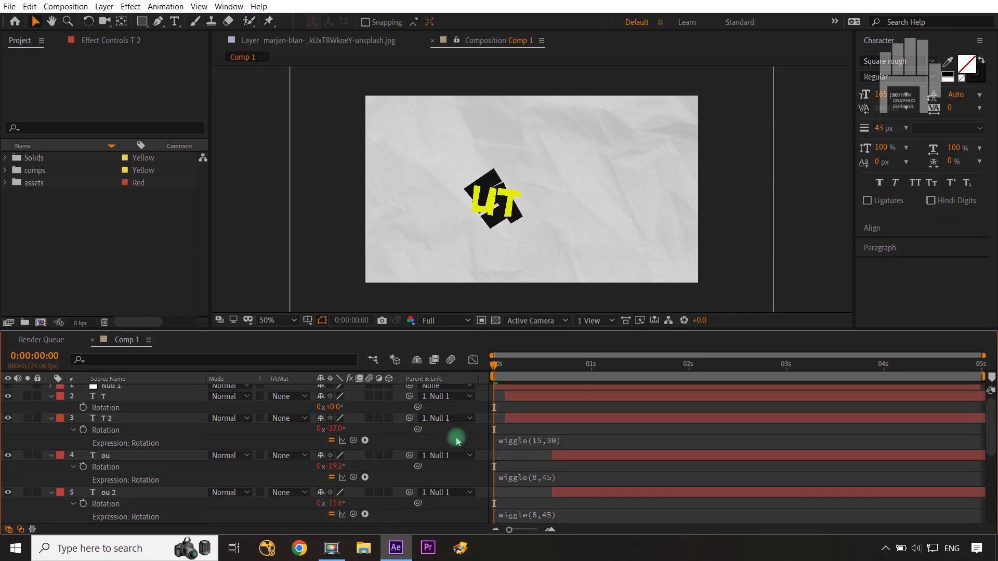
# - Copy the wiggle(15,30) expression from the T 2 layer's Rotation to the T layer's Rotation, and collapse both layers
pyautogui.click(521, 441)
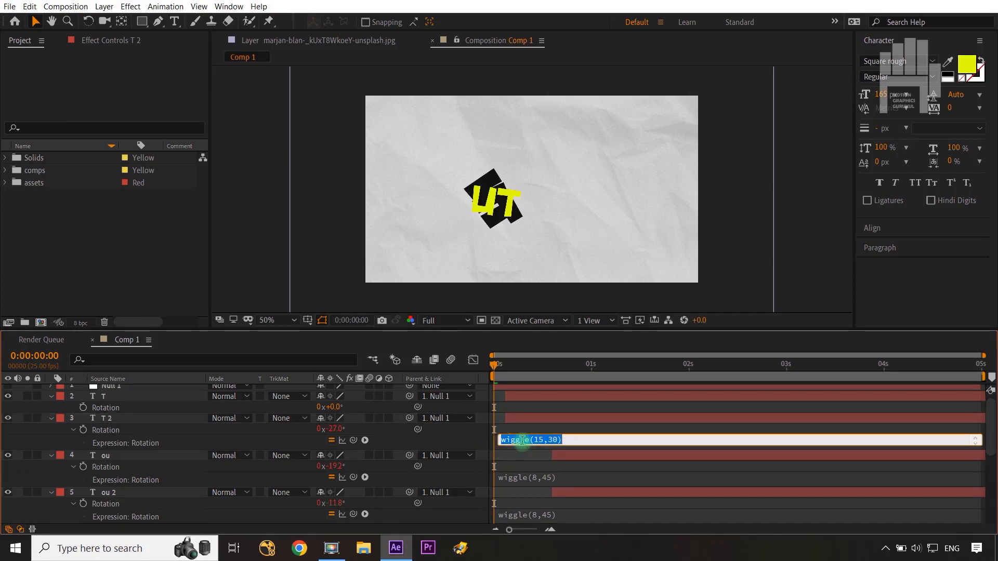
pyautogui.hotkey('ctrl', 'c')
pyautogui.click(481, 440)
pyautogui.click(137, 404)
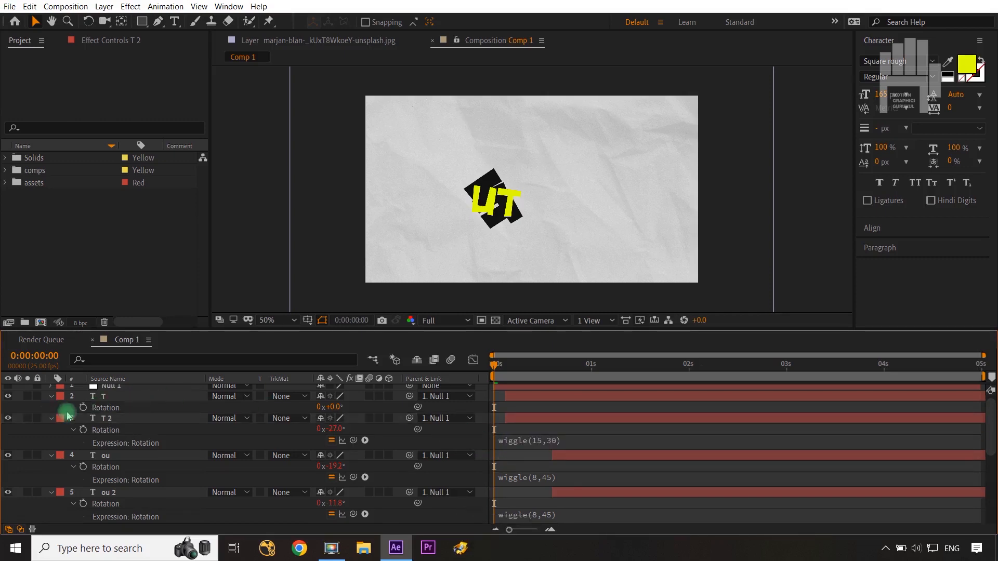
pyautogui.keyDown('alt'); pyautogui.click(83, 408); pyautogui.keyUp('alt')
pyautogui.hotkey('ctrl', 'v')
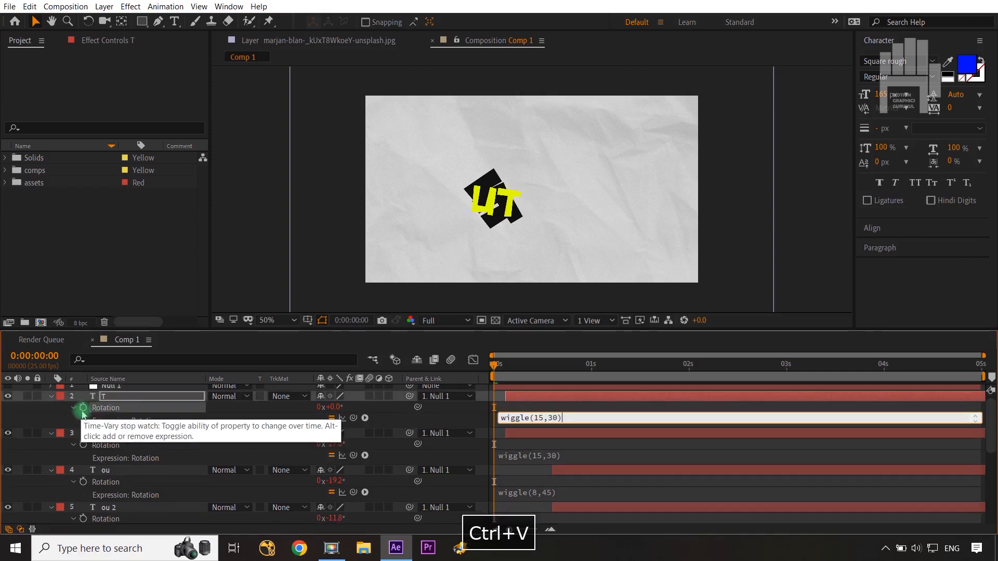
pyautogui.click(437, 423)
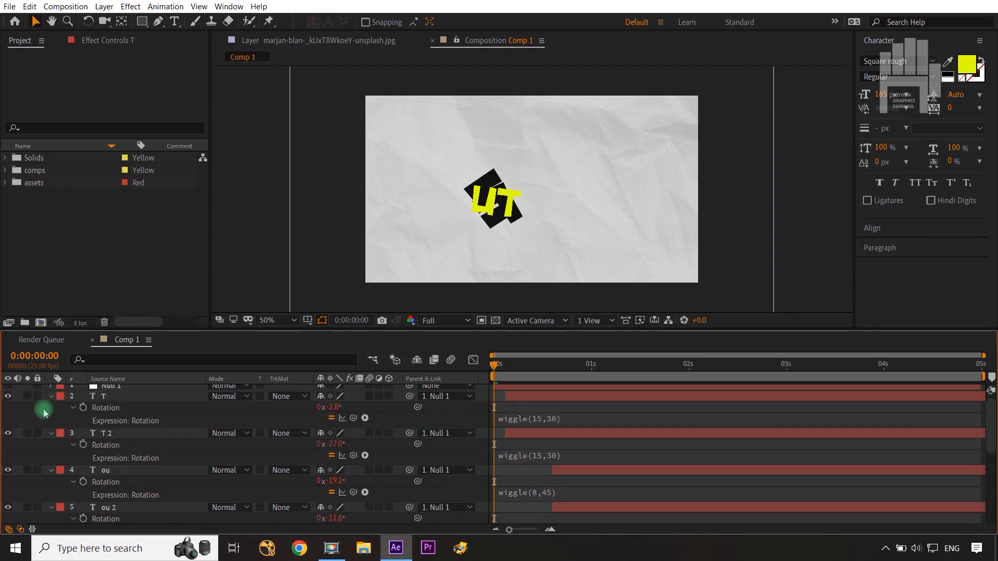
pyautogui.click(51, 397)
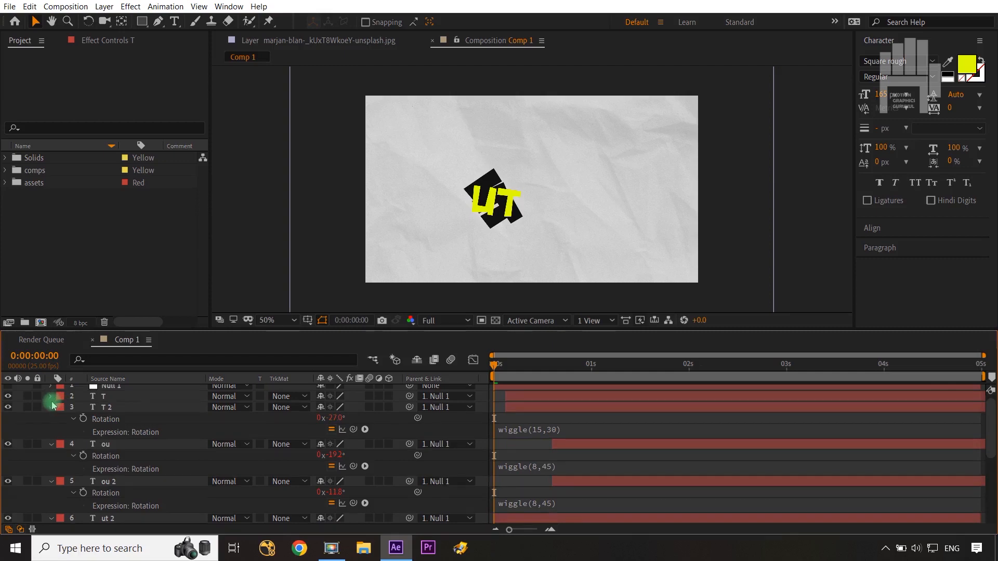
pyautogui.click(51, 408)
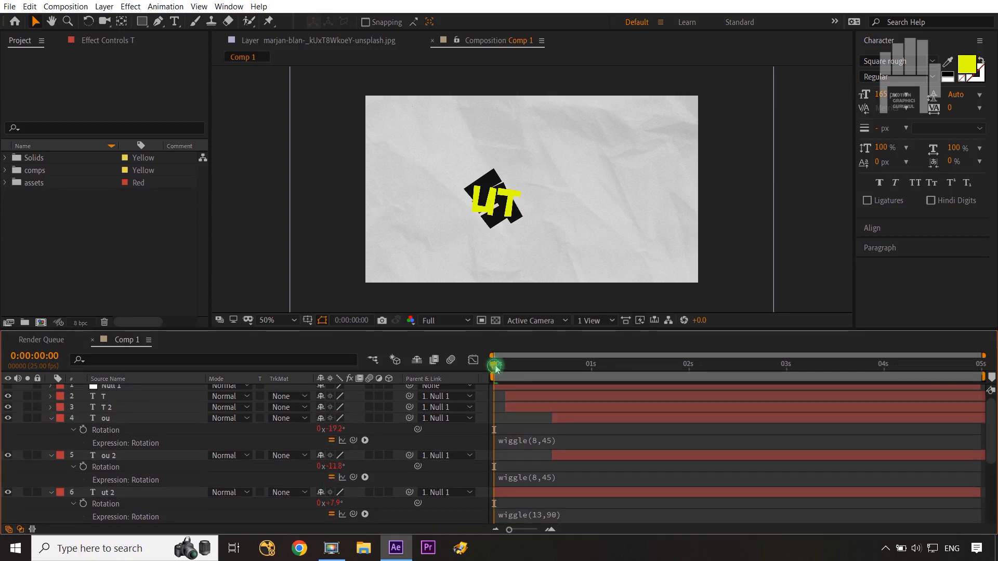
# - Preview the title animation from the start to check the letters' rotation wiggles
pyautogui.moveTo(495, 367); pyautogui.dragTo(461, 363)
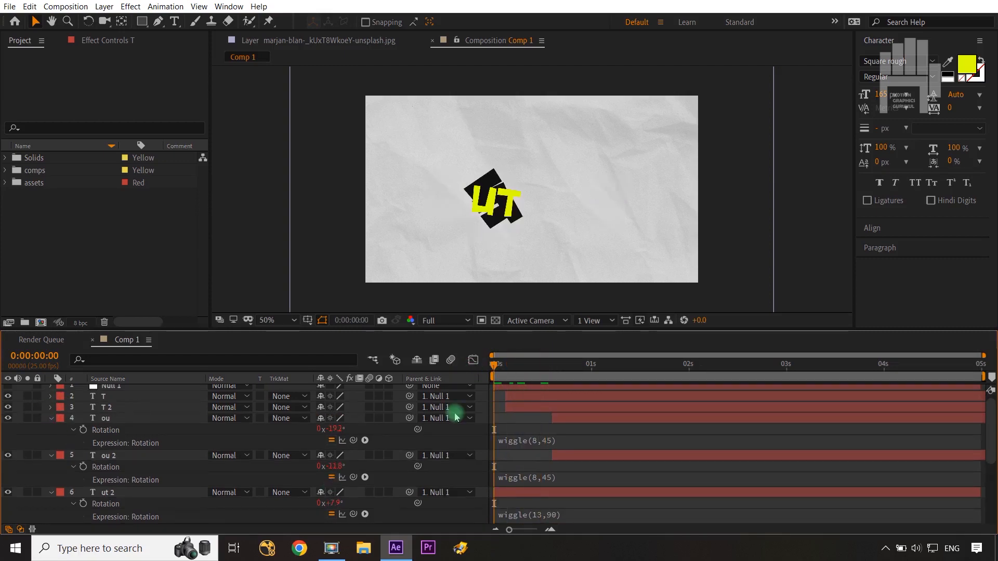
pyautogui.scroll(1, 456, 416)
pyautogui.click(115, 403)
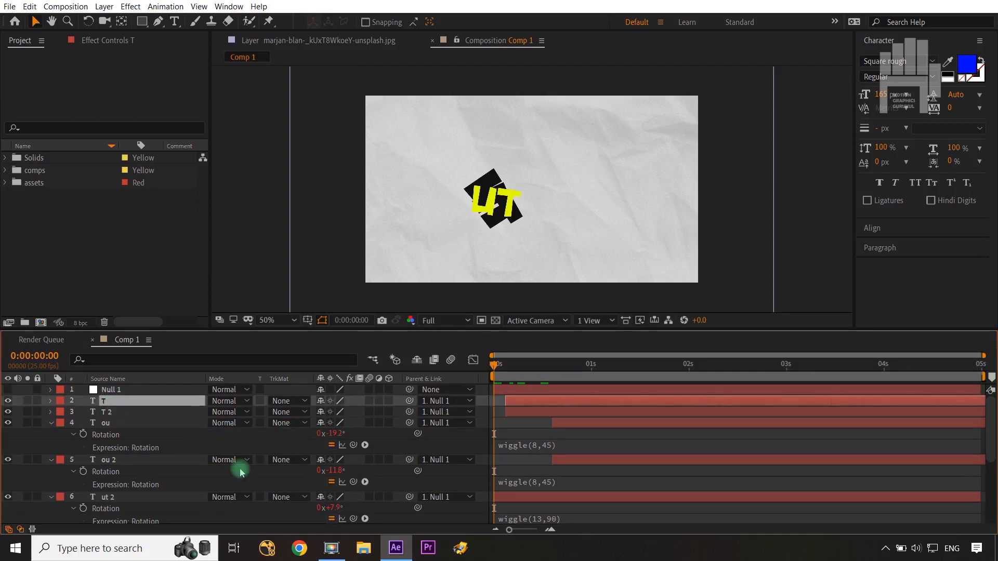
pyautogui.scroll(-5, 241, 471)
pyautogui.click(142, 424)
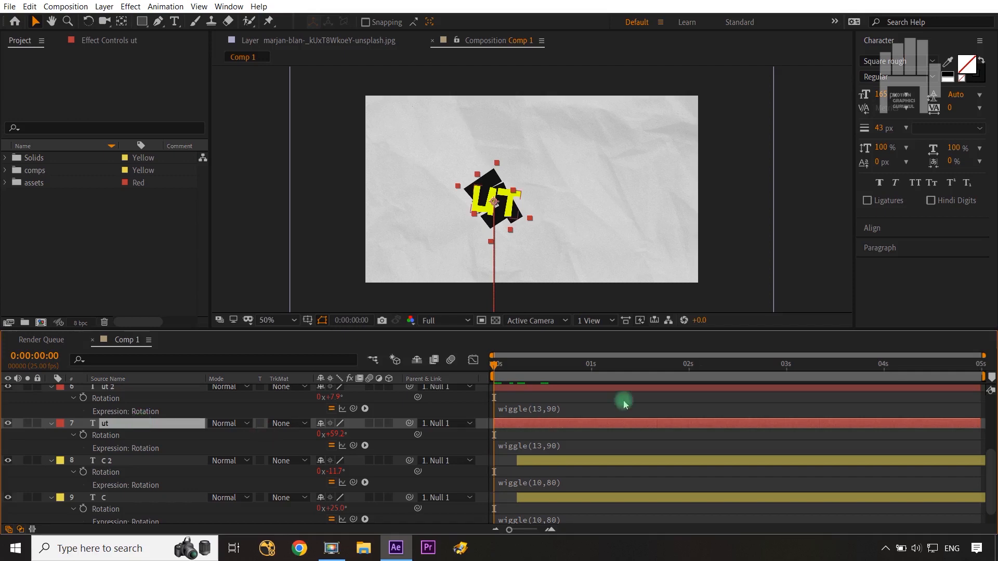
pyautogui.moveTo(492, 366); pyautogui.dragTo(907, 369)
pyautogui.moveTo(542, 407); pyautogui.dragTo(445, 407)
pyautogui.click(445, 407)
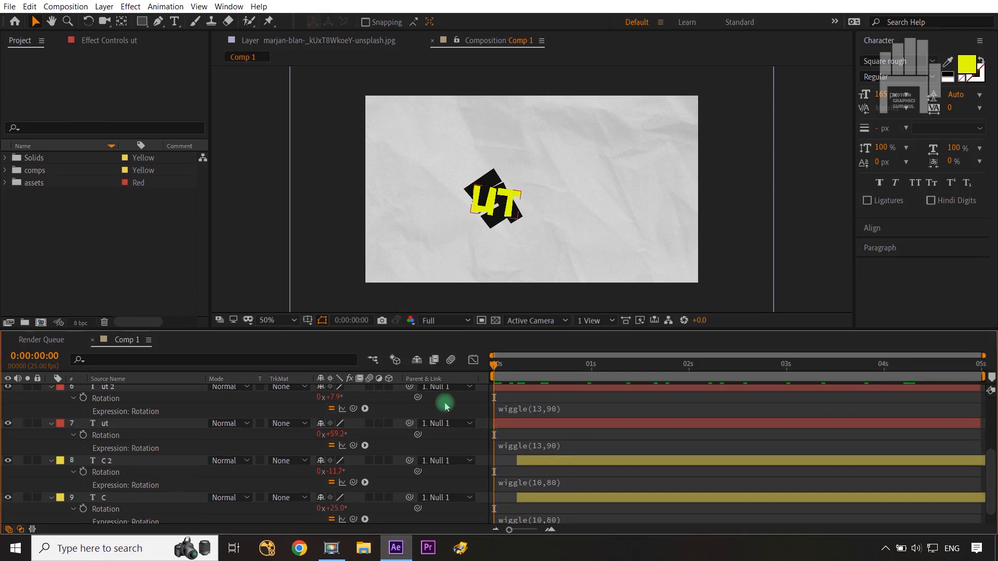
pyautogui.press('space')
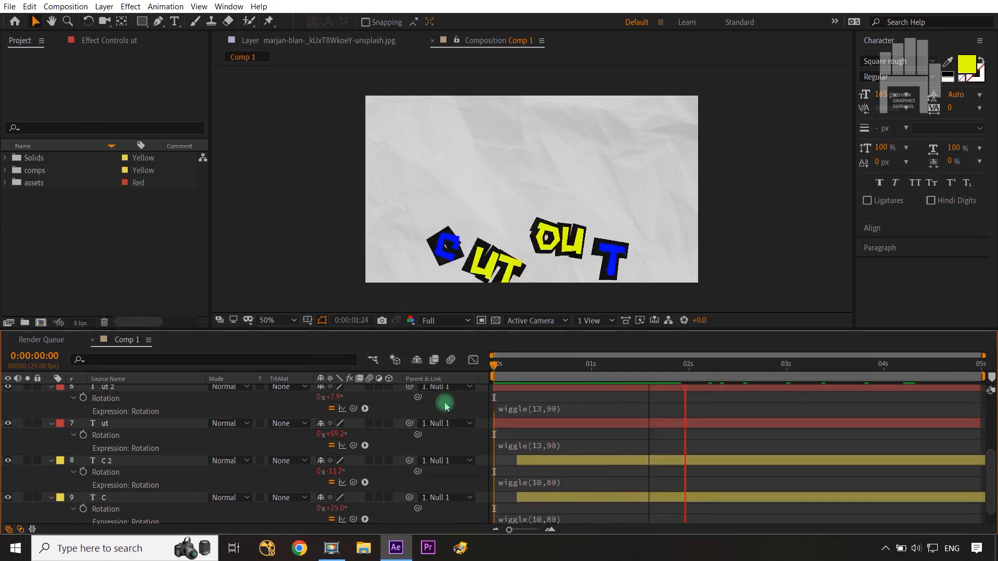
pyautogui.press('space')
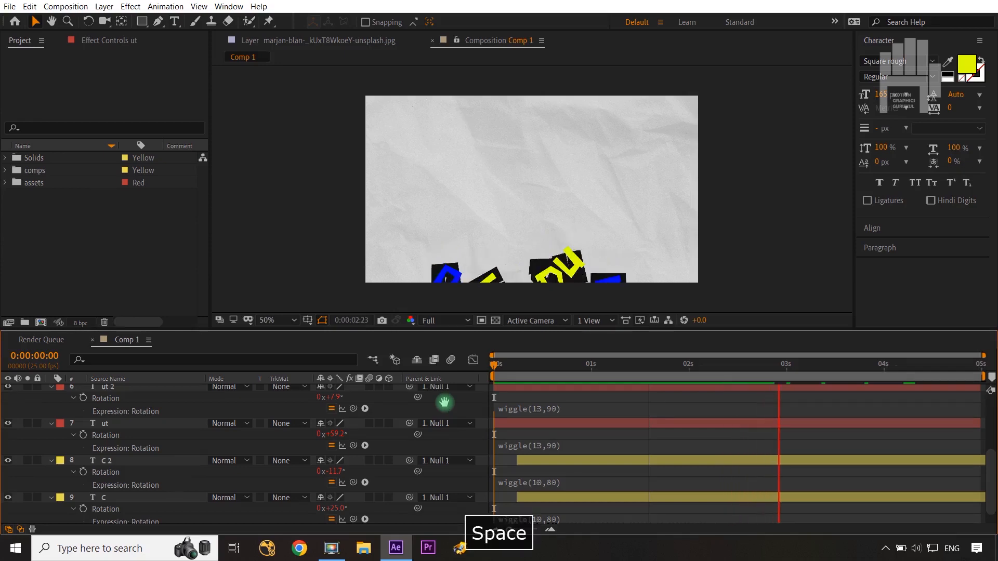
pyautogui.press('space')
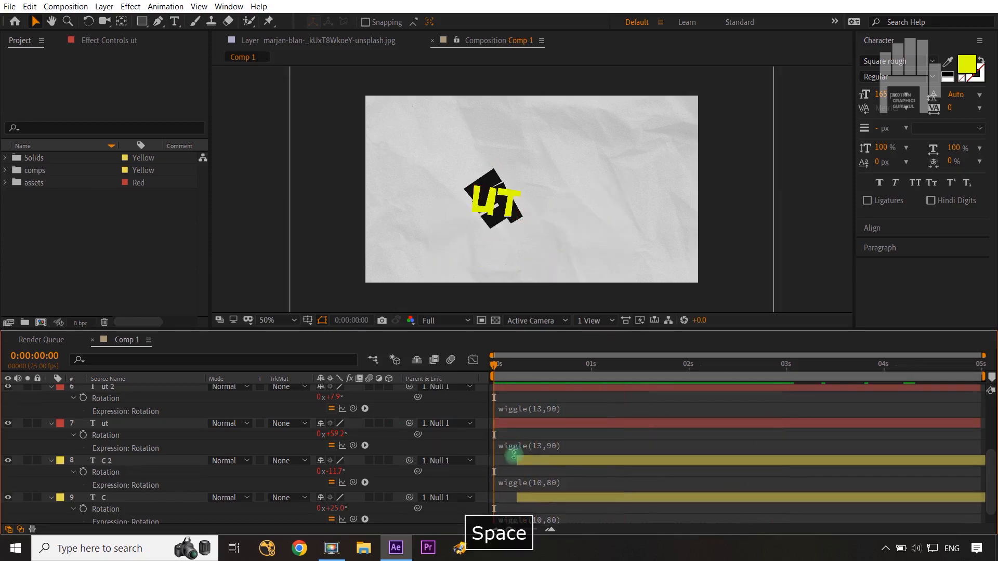
pyautogui.scroll(2, 521, 446)
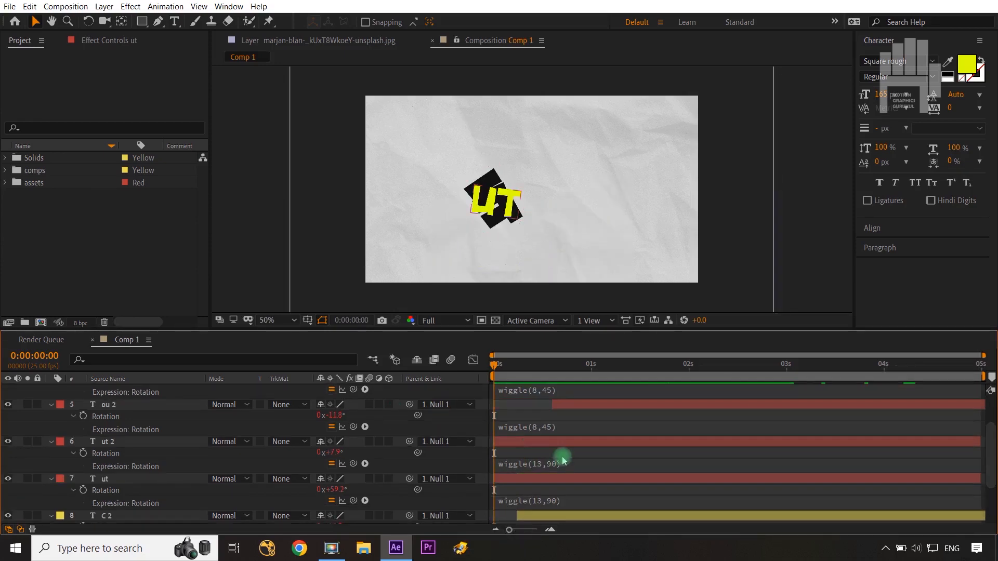
pyautogui.click(158, 444)
pyautogui.keyDown('shift'); pyautogui.click(164, 480); pyautogui.keyUp('shift')
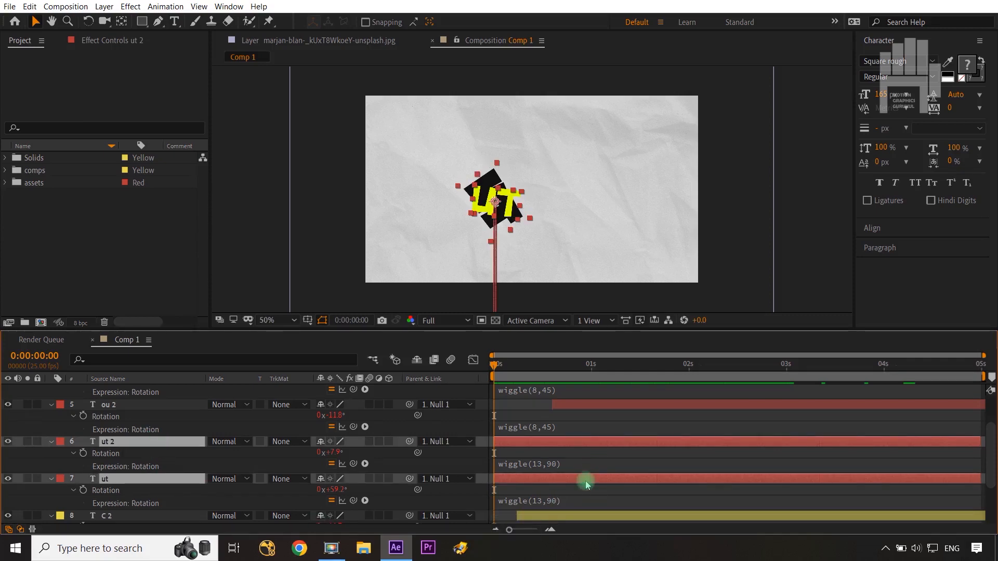
pyautogui.click(469, 391)
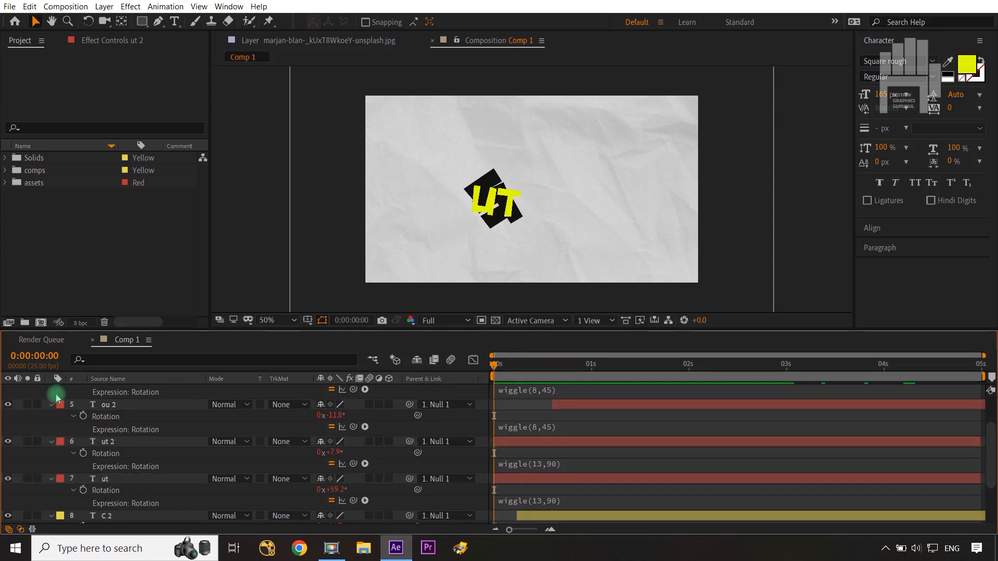
# - Collapse the displayed properties of the ou, ou 2, ut 2, ut, C 2 and C layers
pyautogui.scroll(3, 56, 399)
pyautogui.click(50, 423)
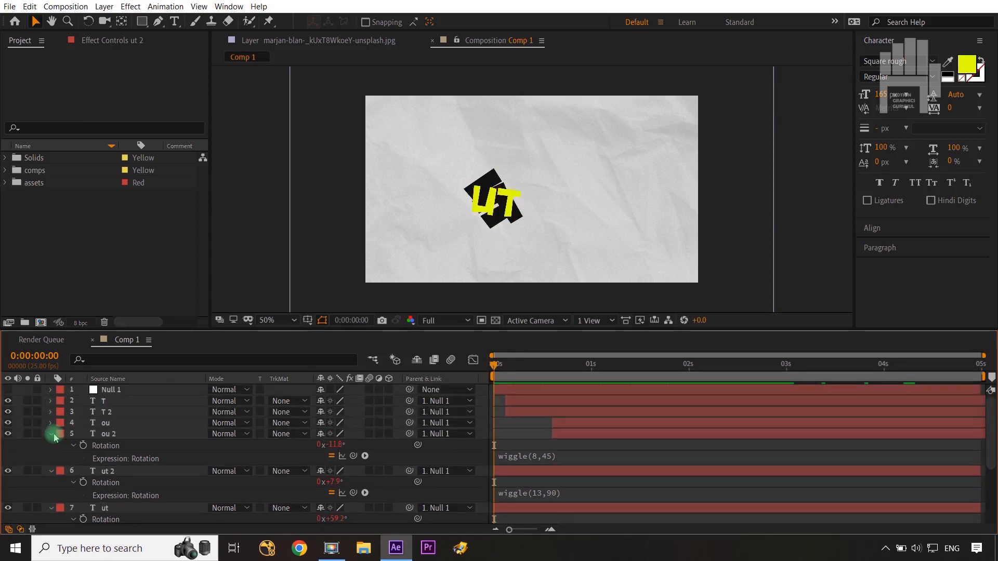
pyautogui.click(51, 434)
pyautogui.click(50, 445)
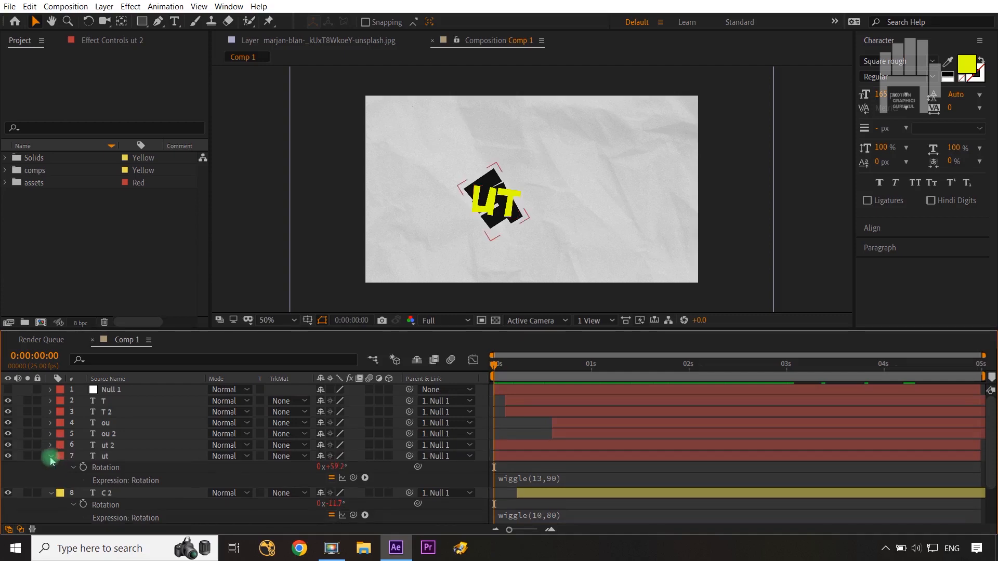
pyautogui.click(51, 456)
pyautogui.click(51, 467)
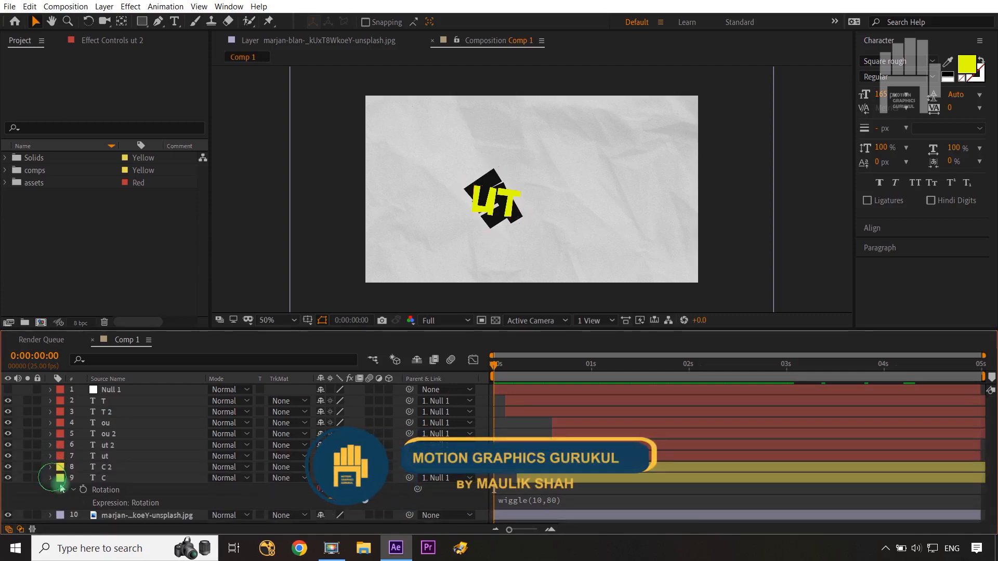
pyautogui.click(50, 478)
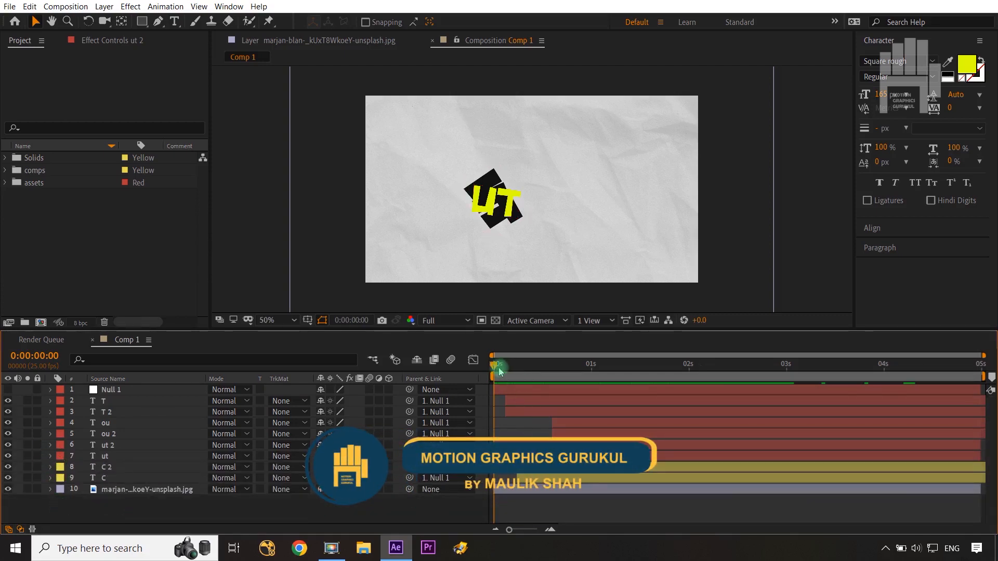
# - Scrub and play through the composition to examine which way the letters move by about four seconds
pyautogui.click(835, 367)
pyautogui.click(900, 370)
pyautogui.moveTo(900, 373)
pyautogui.mouseDown()
pyautogui.moveTo(747, 396)
pyautogui.moveTo(820, 373)
pyautogui.moveTo(936, 367)
pyautogui.moveTo(940, 380)
pyautogui.moveTo(779, 395)
pyautogui.moveTo(780, 365)
pyautogui.moveTo(934, 365)
pyautogui.mouseUp()
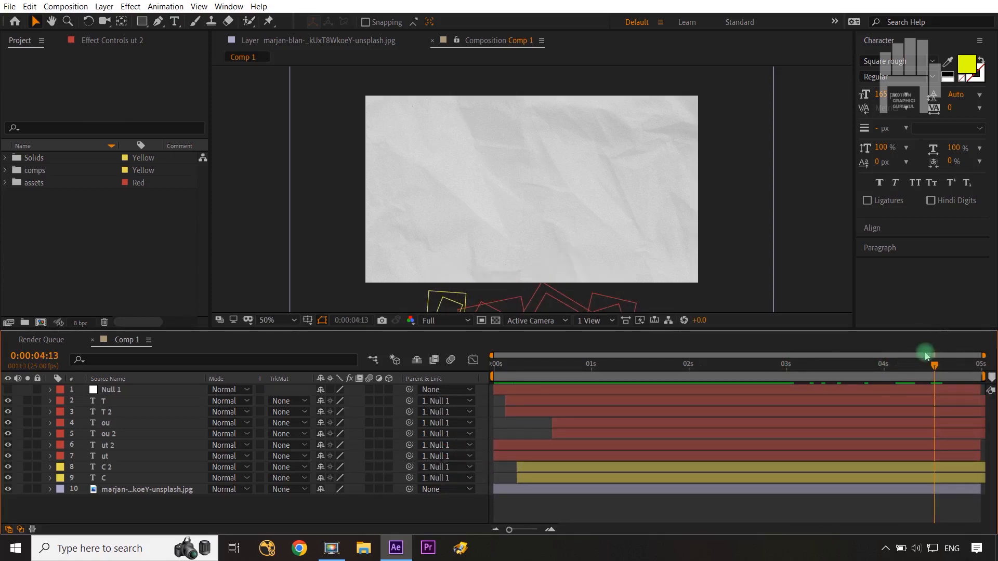
pyautogui.moveTo(937, 367); pyautogui.dragTo(891, 378)
pyautogui.press('space')
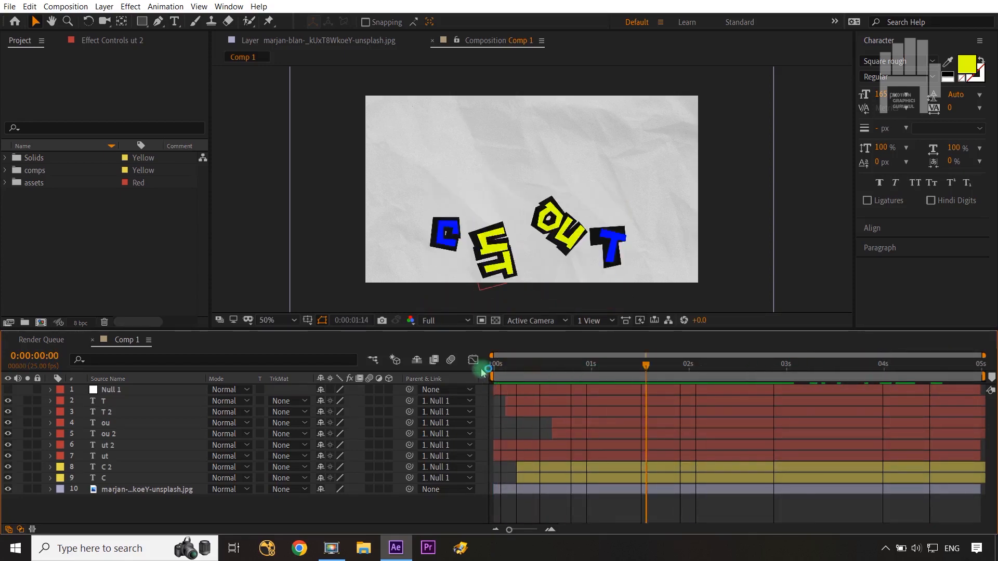
pyautogui.click(889, 370)
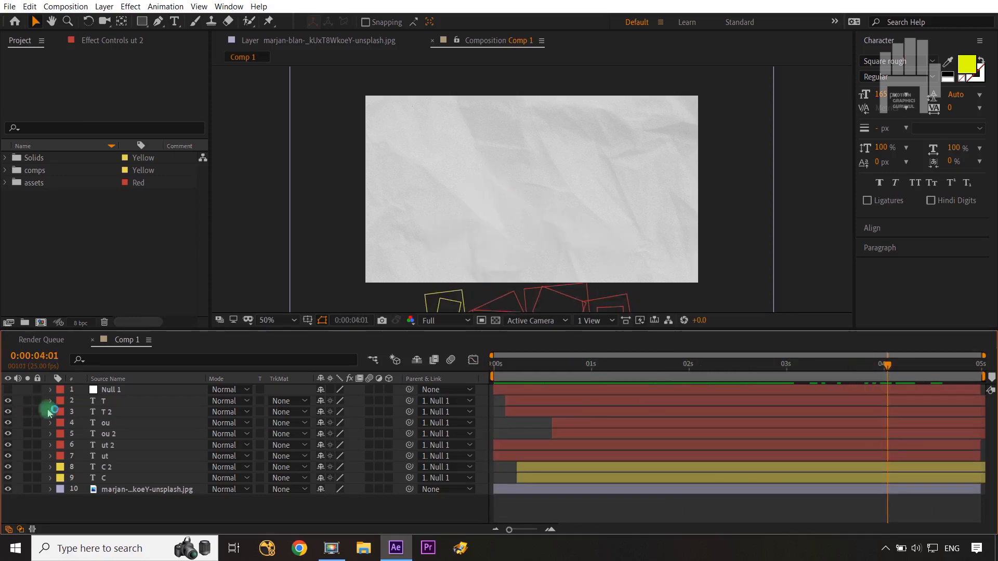
# - Reveal the keyframed properties of all letter layers from T to C
pyautogui.click(106, 403)
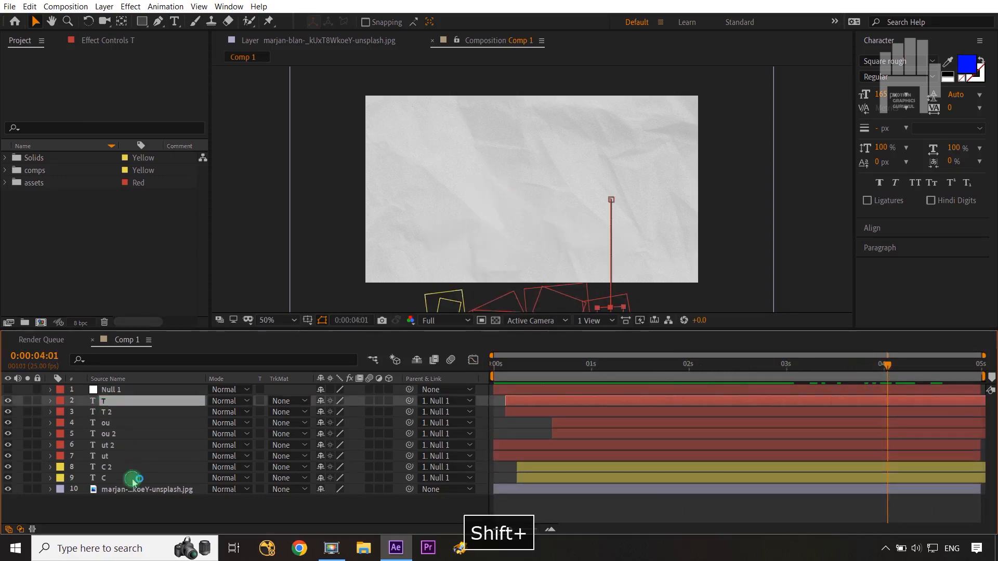
pyautogui.keyDown('shift'); pyautogui.click(135, 479); pyautogui.keyUp('shift')
pyautogui.press('u')
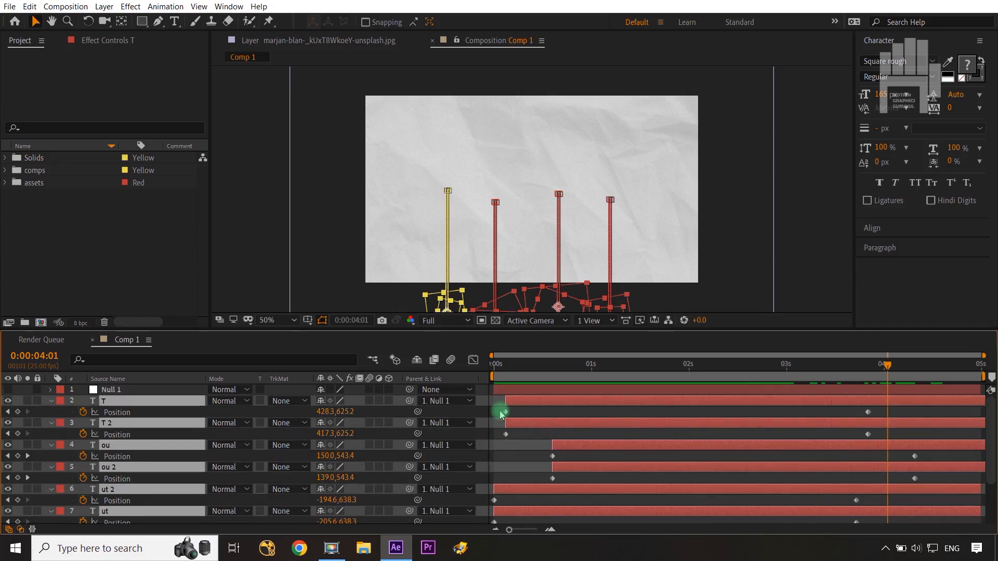
# - Select all Position keyframes of the letter layers and apply Time-Reverse Keyframes to them
pyautogui.moveTo(497, 410); pyautogui.dragTo(911, 528)
pyautogui.scroll(3, 820, 466)
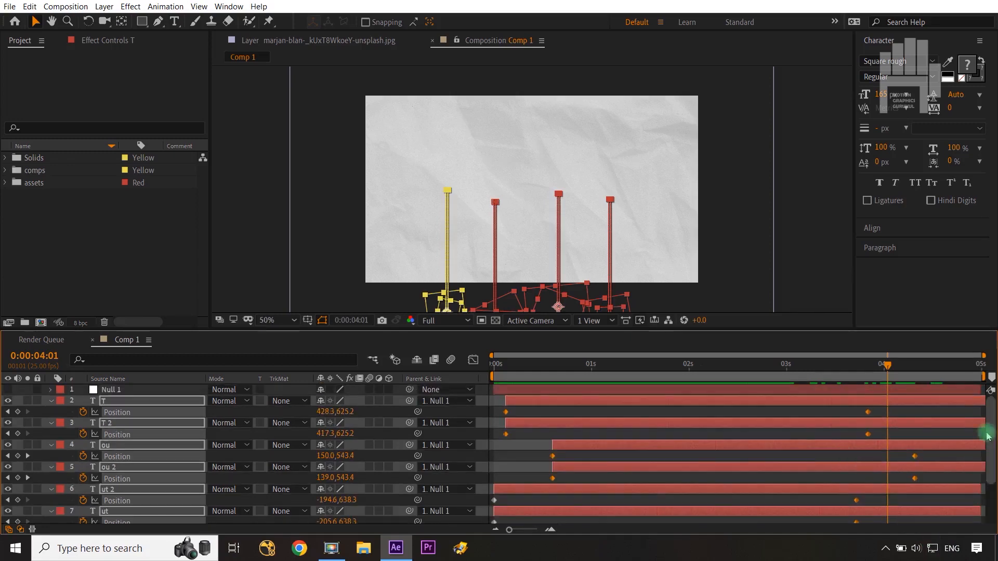
pyautogui.moveTo(968, 410); pyautogui.dragTo(476, 558)
pyautogui.scroll(3, 717, 493)
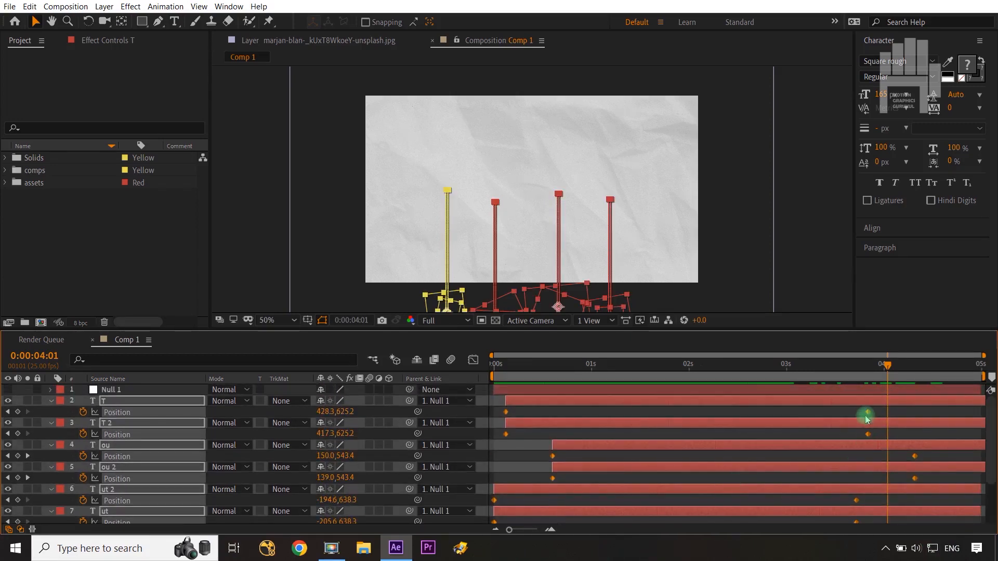
pyautogui.rightClick(866, 419)
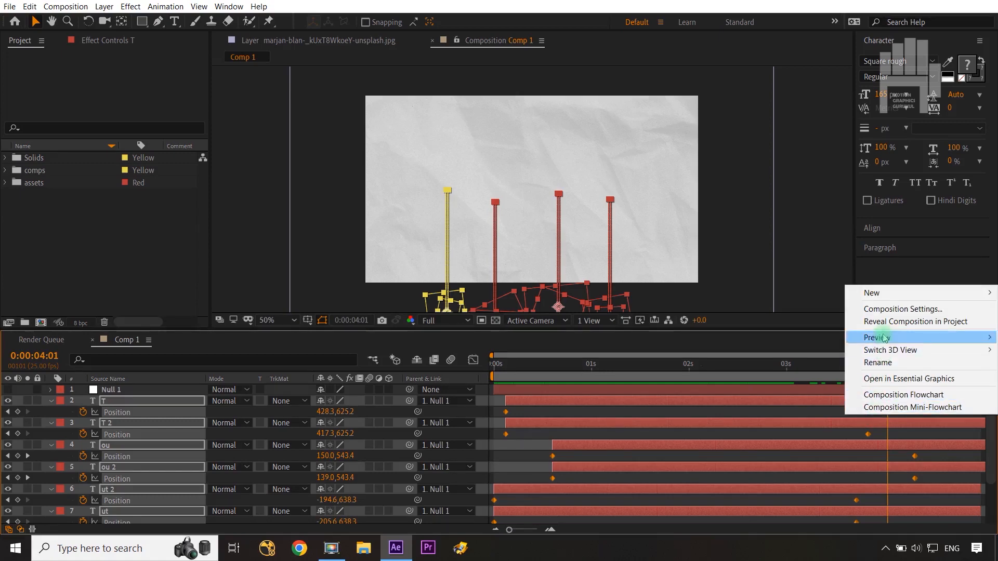
pyautogui.rightClick(507, 438)
pyautogui.moveTo(572, 428)
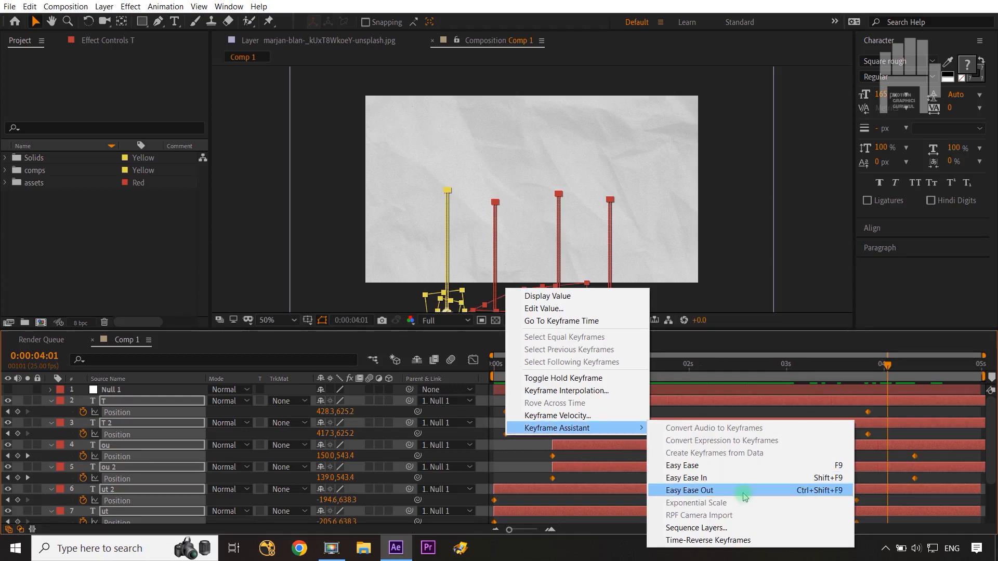
pyautogui.click(709, 541)
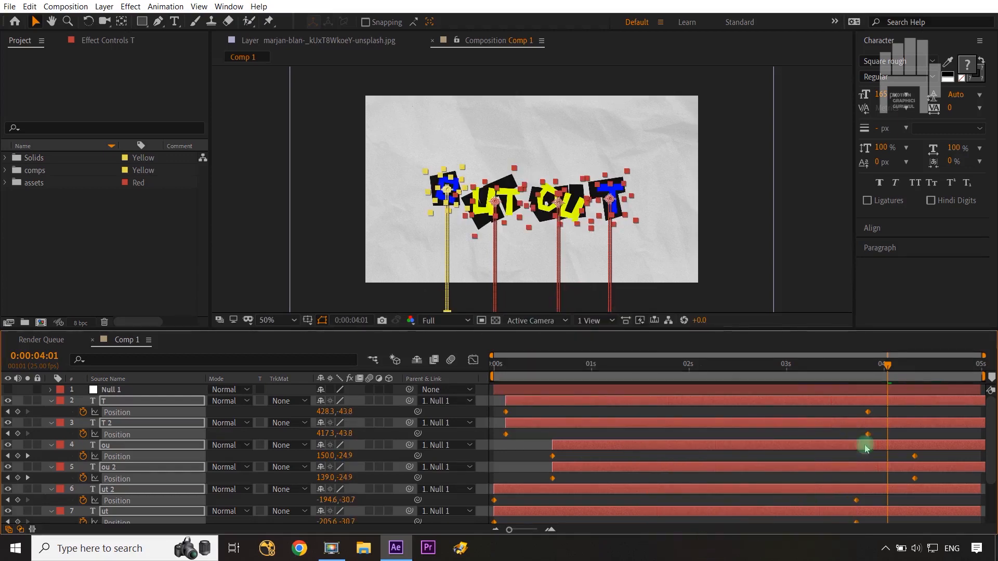
# - Scrub back to 0:00:03:19 to check the reversed motion, and collapse and deselect the letter layers
pyautogui.moveTo(884, 368); pyautogui.dragTo(823, 382)
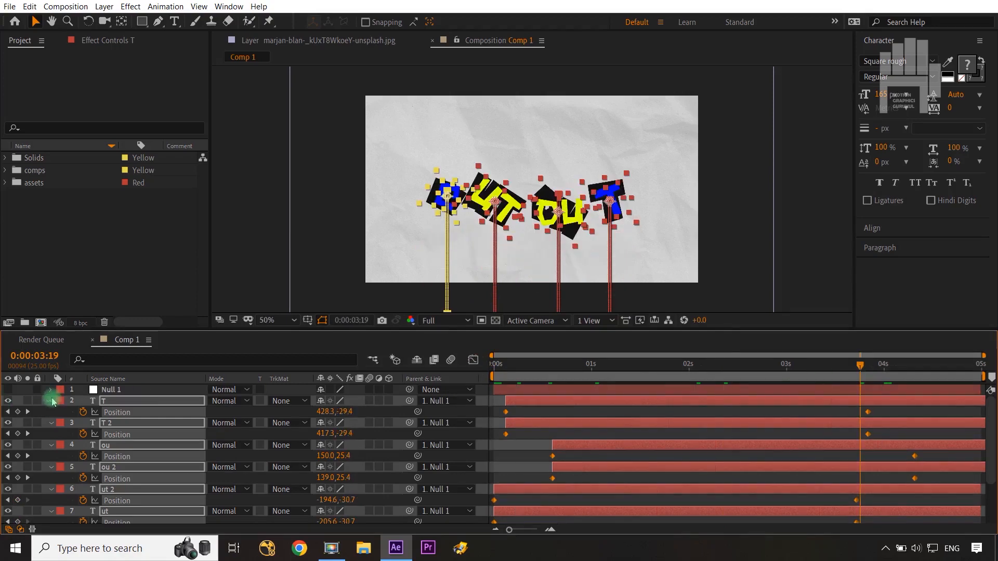
pyautogui.click(47, 404)
pyautogui.click(213, 516)
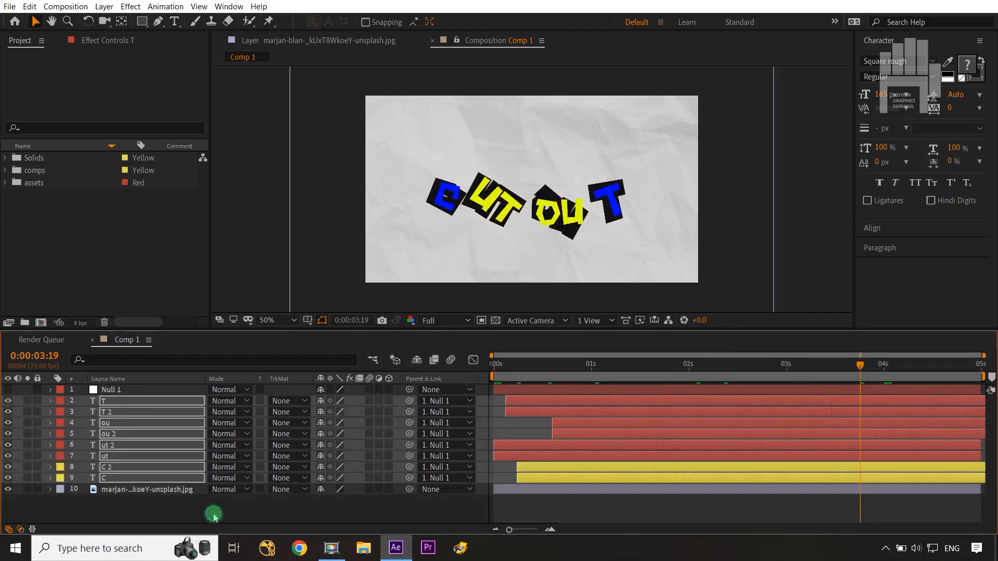
# - Move the current time to 0:00:04:20 and place the girl cutout image from the assets folder over the UT letters near the composition's centre
pyautogui.moveTo(860, 372); pyautogui.dragTo(961, 371)
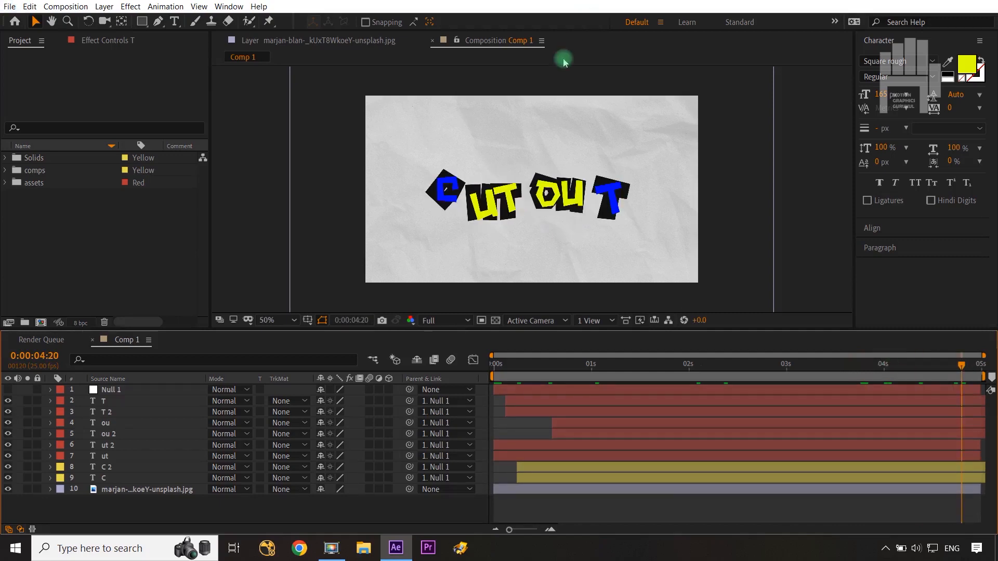
pyautogui.click(4, 184)
pyautogui.moveTo(54, 208); pyautogui.dragTo(500, 182)
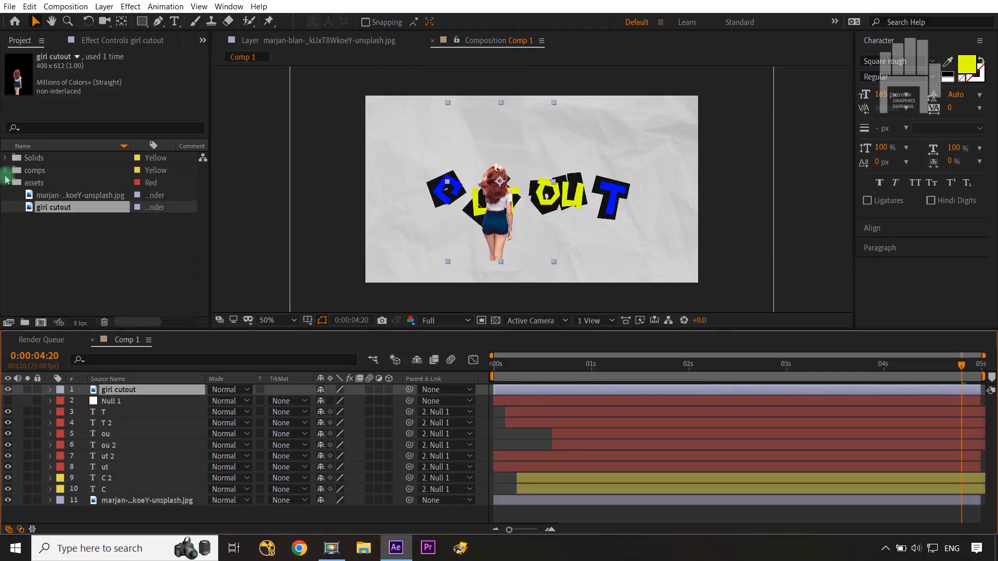
pyautogui.click(6, 184)
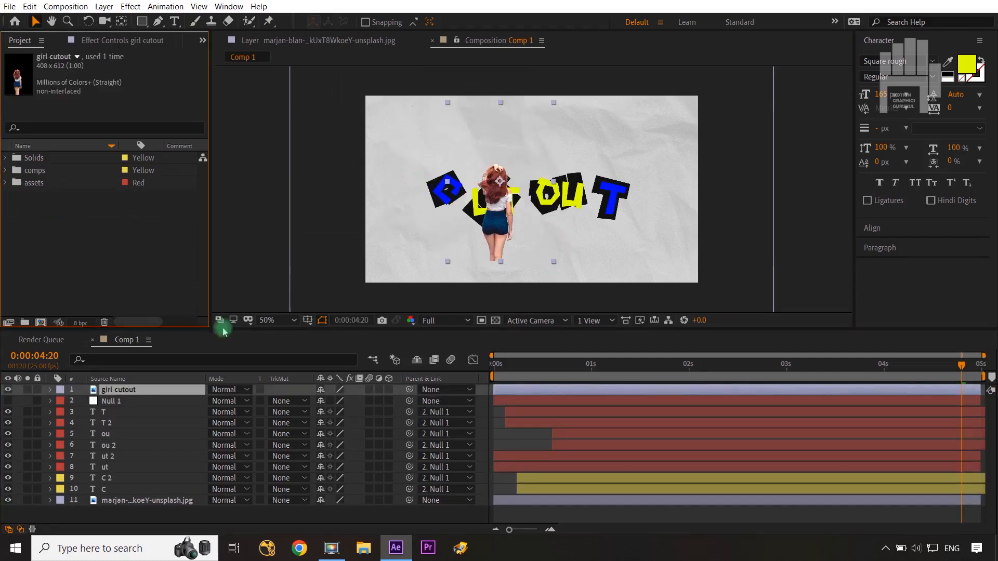
# - Enlarge the girl cutout to 278% behind the letter layers and move it to the left side of the composition
pyautogui.moveTo(166, 390); pyautogui.dragTo(149, 498)
pyautogui.press('s')
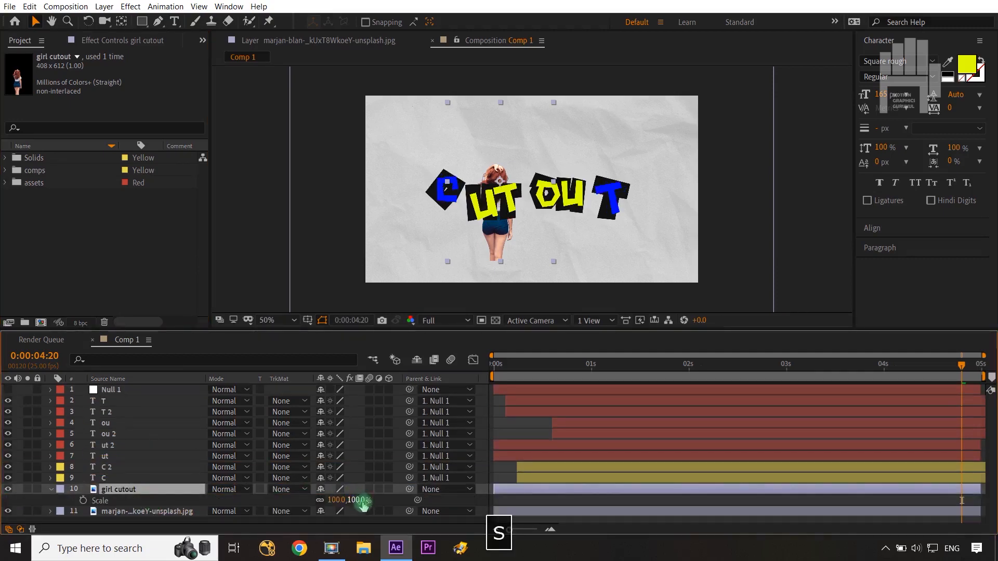
pyautogui.moveTo(357, 500); pyautogui.dragTo(469, 492)
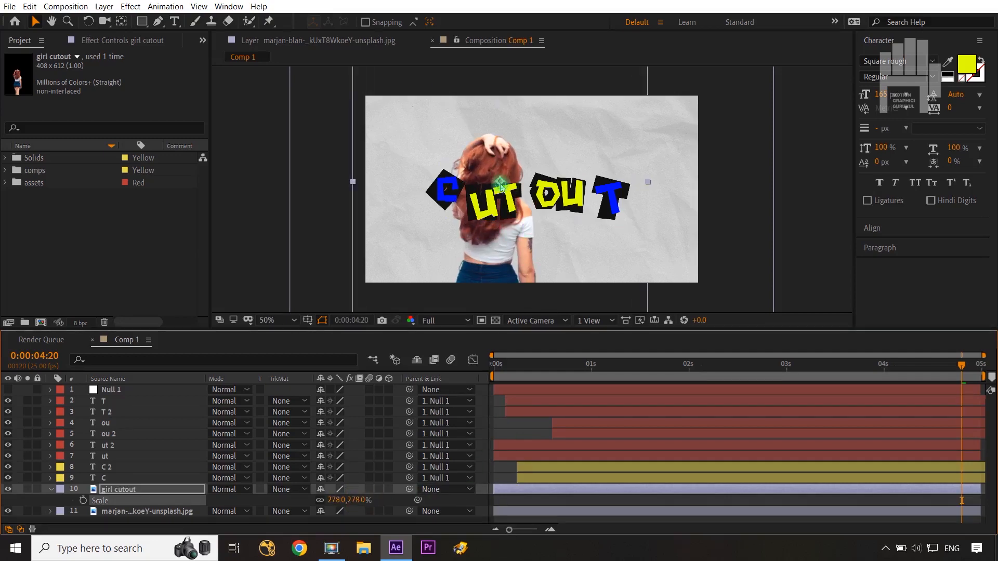
pyautogui.moveTo(500, 188); pyautogui.dragTo(430, 87)
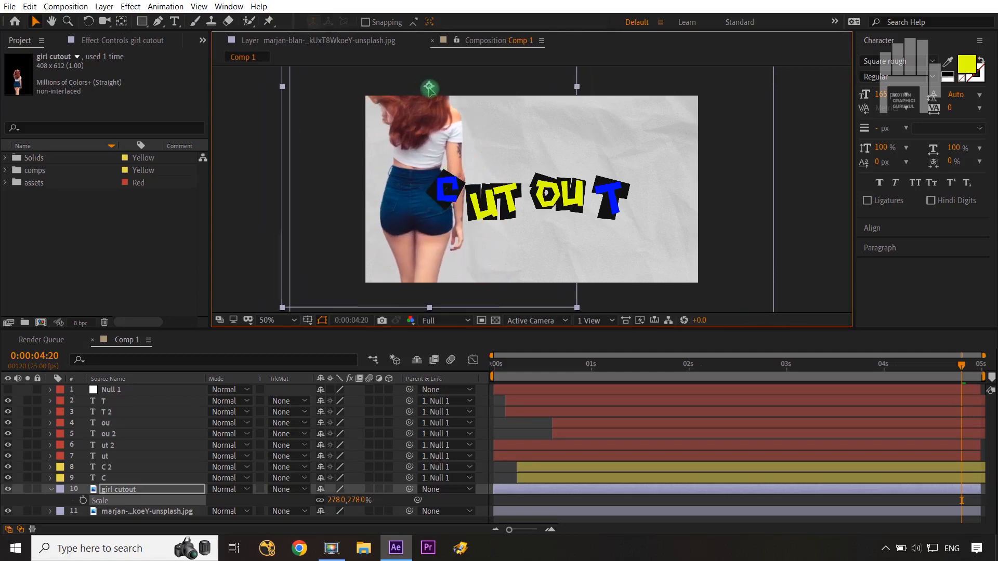
# - Shift the whole title to the right by setting the Position of Null 1 to 774, 429
pyautogui.click(156, 391)
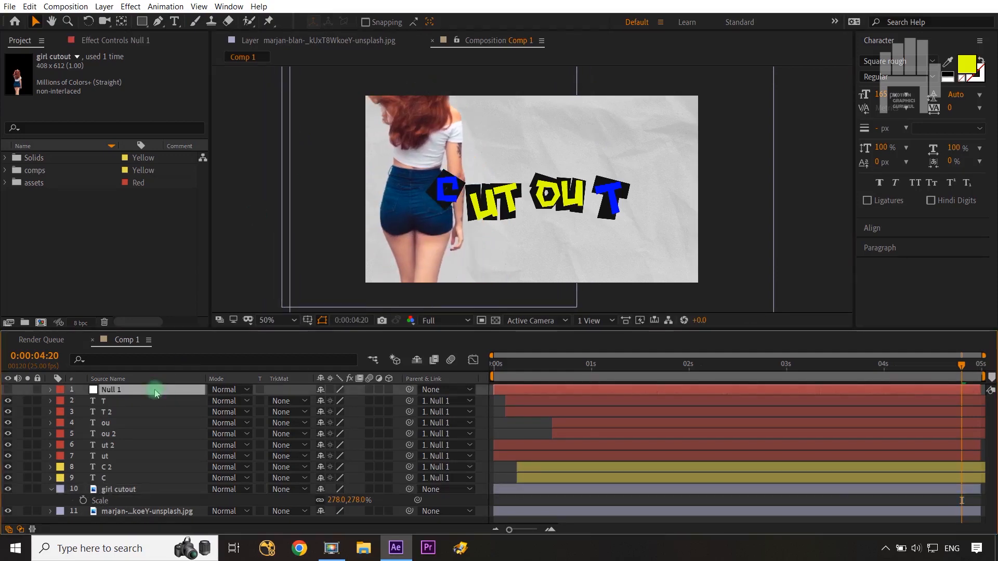
pyautogui.press('p')
pyautogui.moveTo(323, 410); pyautogui.dragTo(402, 394)
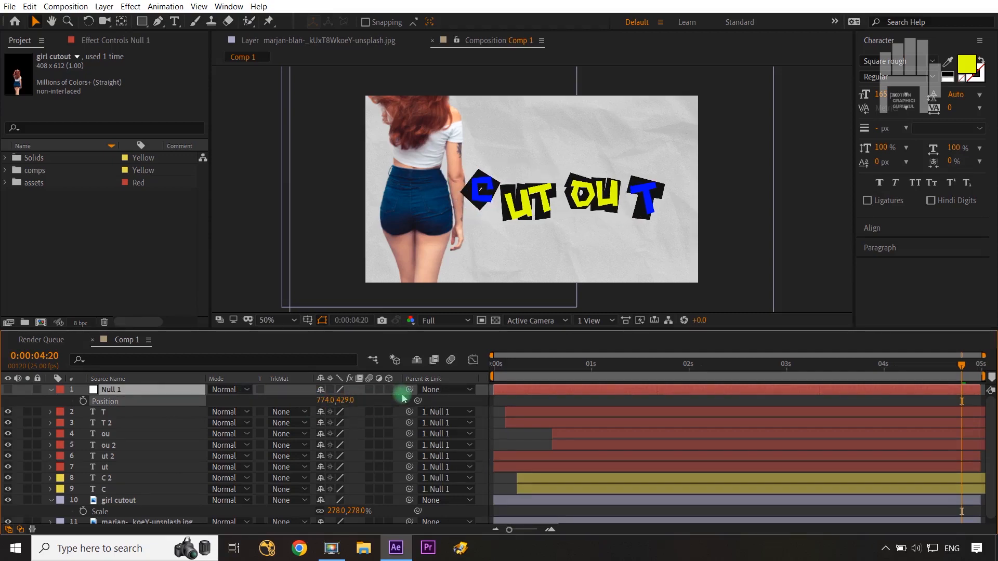
pyautogui.press('Return')
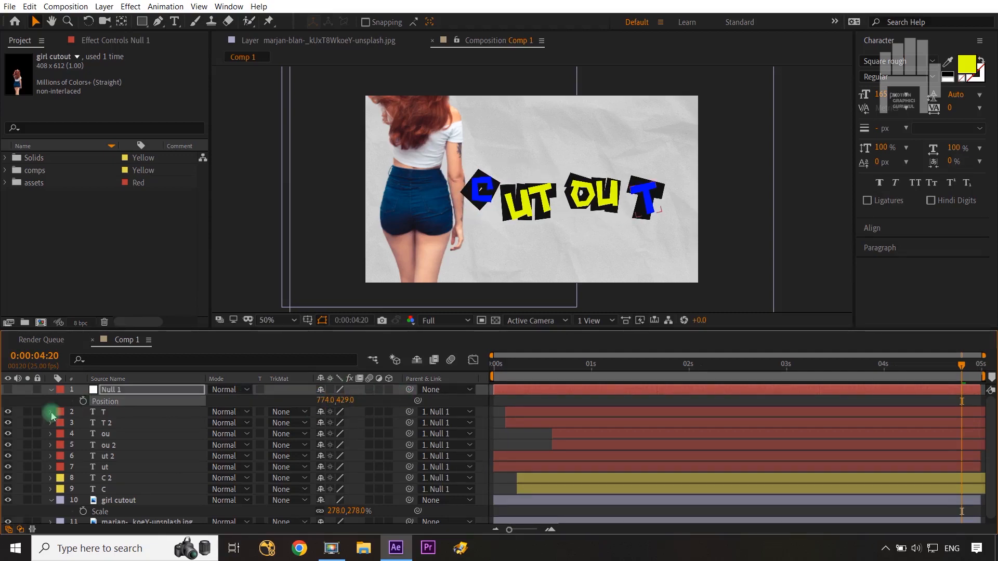
# - Apply the Stylize Cartoon effect to the girl cutout layer
pyautogui.click(123, 502)
pyautogui.click(130, 6)
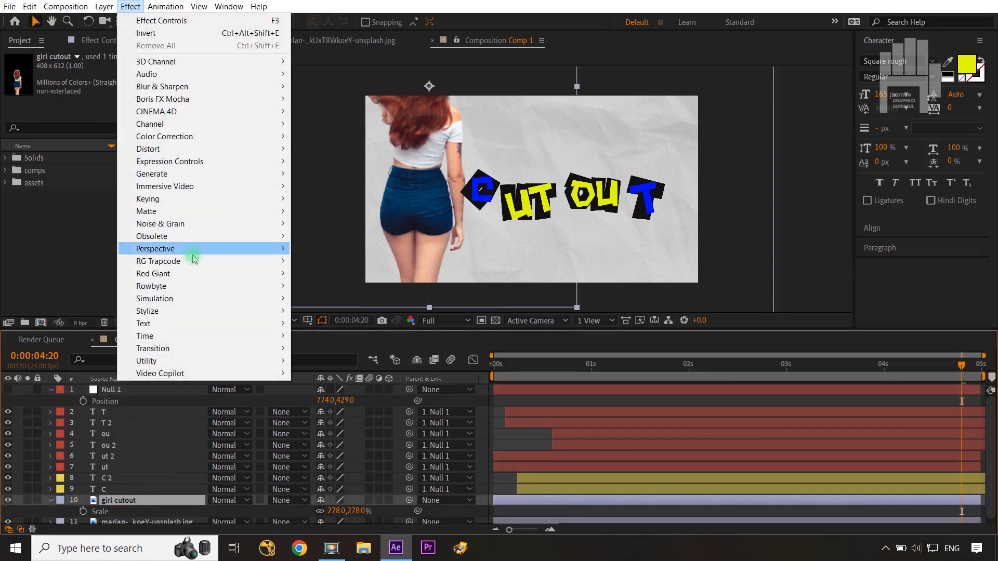
pyautogui.moveTo(182, 174)
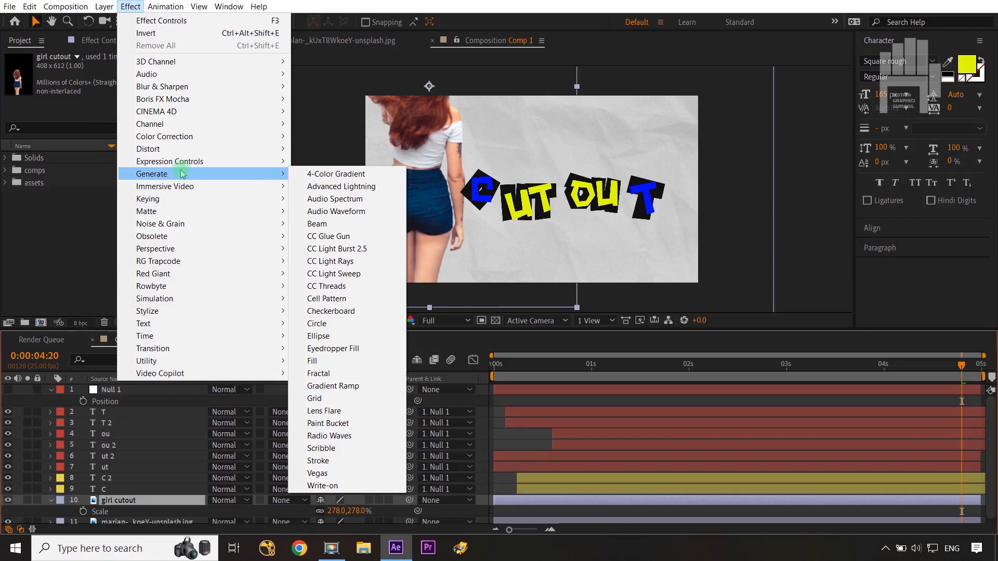
pyautogui.moveTo(178, 142)
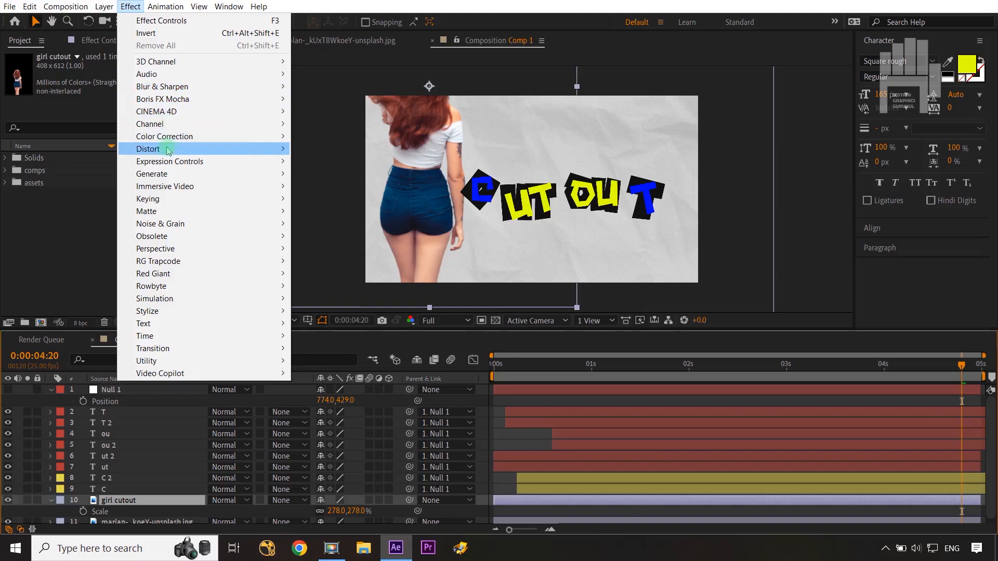
pyautogui.moveTo(167, 201)
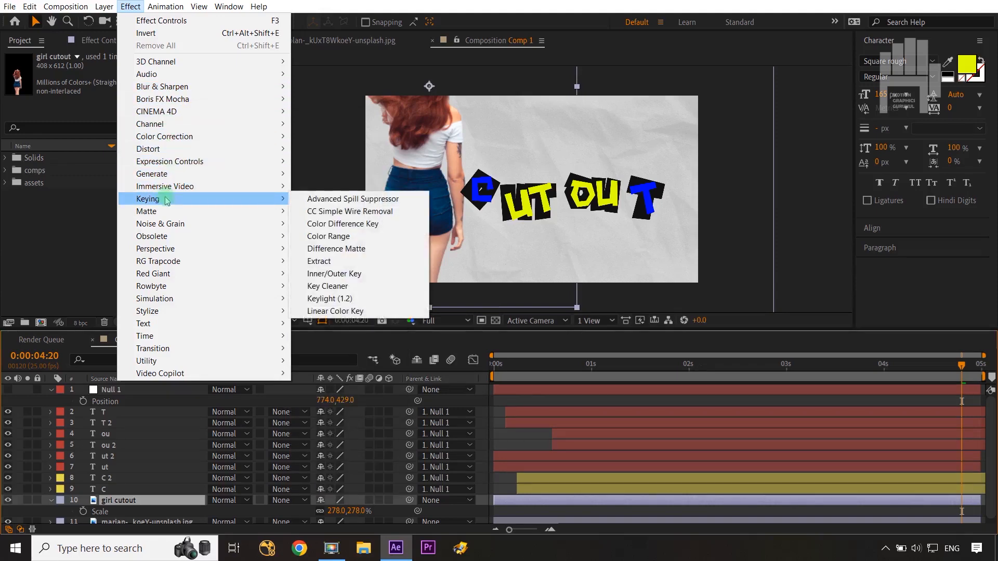
pyautogui.moveTo(168, 241)
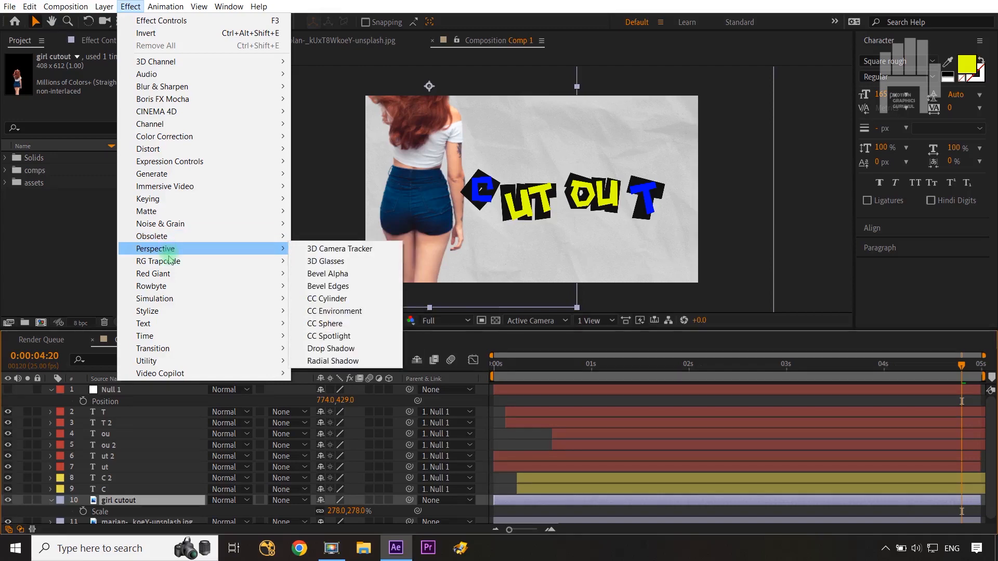
pyautogui.moveTo(173, 278)
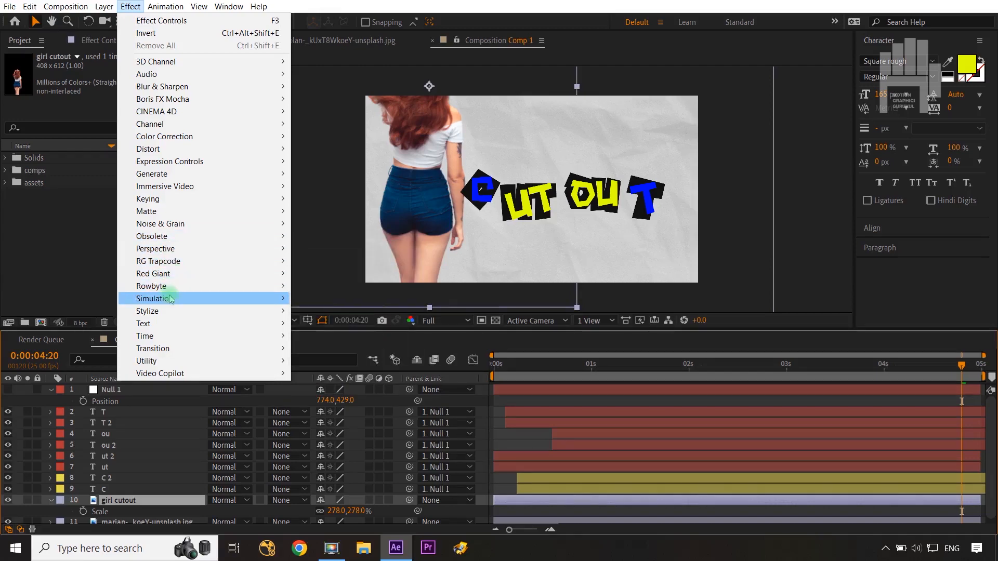
pyautogui.moveTo(172, 314)
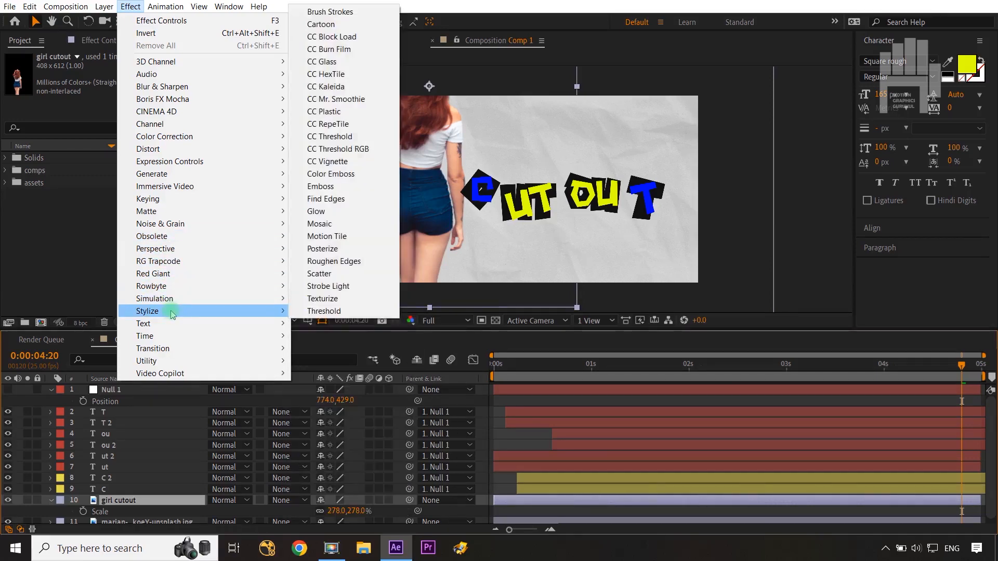
pyautogui.click(337, 27)
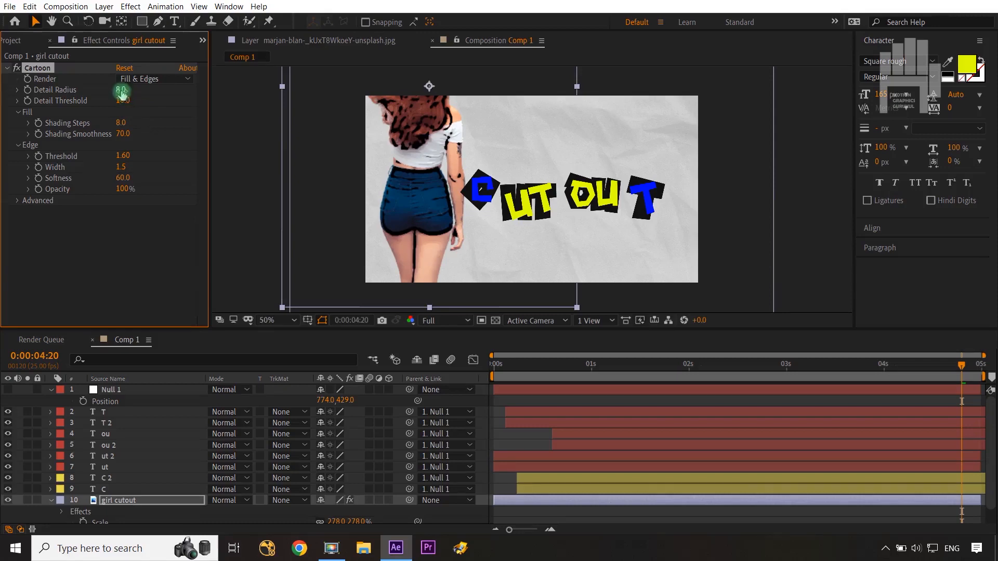
# - Set the Cartoon effect's Detail Radius to 17.6, Detail Threshold 20.9, Shading Steps 12.1, Shading Smoothness 28.3, edge Threshold 2.69, Width 0.6 and Softness 17
pyautogui.moveTo(121, 91); pyautogui.dragTo(178, 89)
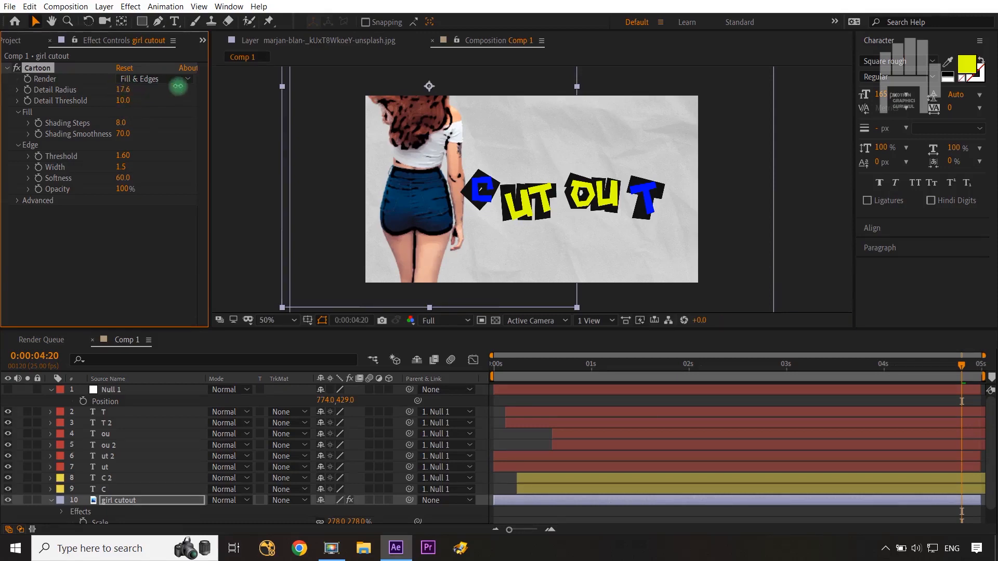
pyautogui.moveTo(123, 103); pyautogui.dragTo(191, 101)
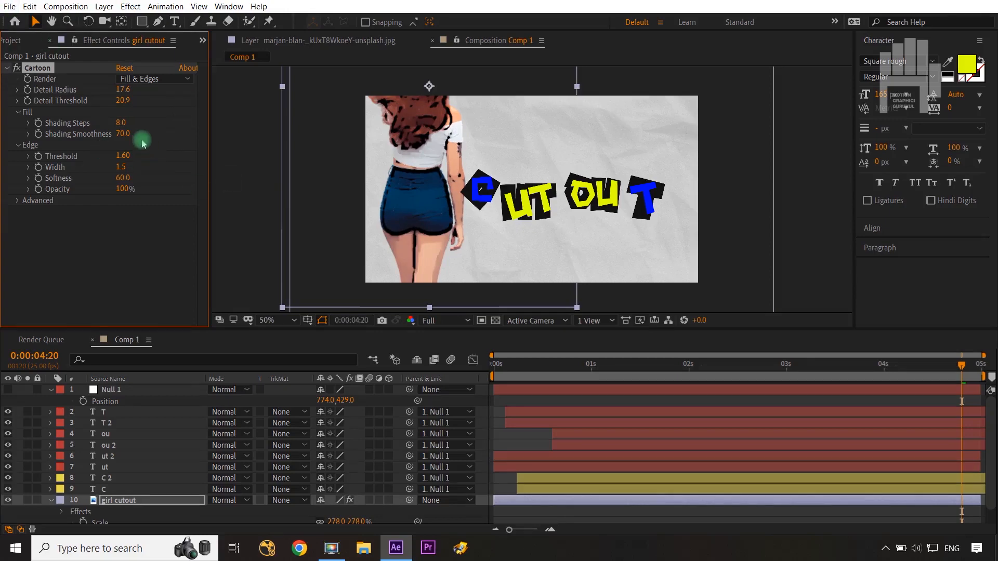
pyautogui.moveTo(123, 123)
pyautogui.mouseDown()
pyautogui.moveTo(145, 120)
pyautogui.moveTo(98, 134)
pyautogui.moveTo(11, 137)
pyautogui.moveTo(123, 134)
pyautogui.moveTo(33, 131)
pyautogui.moveTo(80, 172)
pyautogui.moveTo(190, 151)
pyautogui.moveTo(129, 171)
pyautogui.moveTo(61, 169)
pyautogui.mouseUp()
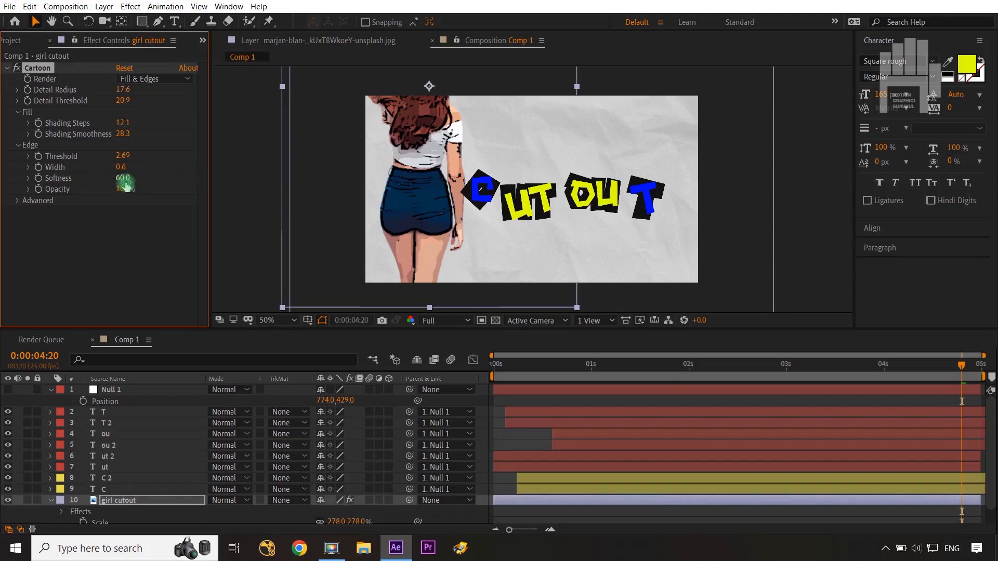
pyautogui.moveTo(124, 179); pyautogui.dragTo(75, 189)
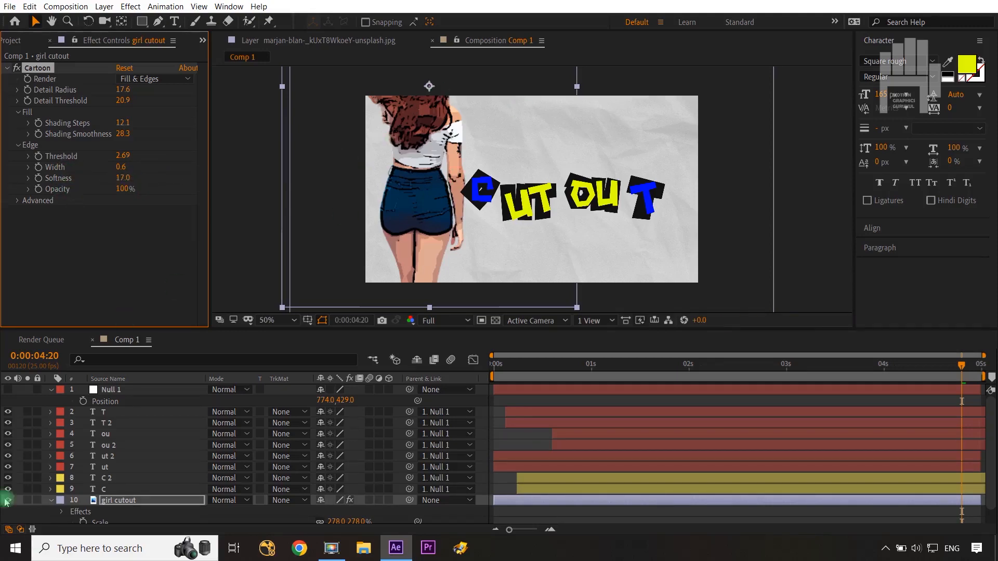
# - Set the girl cutout layer's blending mode to Luminosity and reveal only its Scale and Rotation properties
pyautogui.click(246, 502)
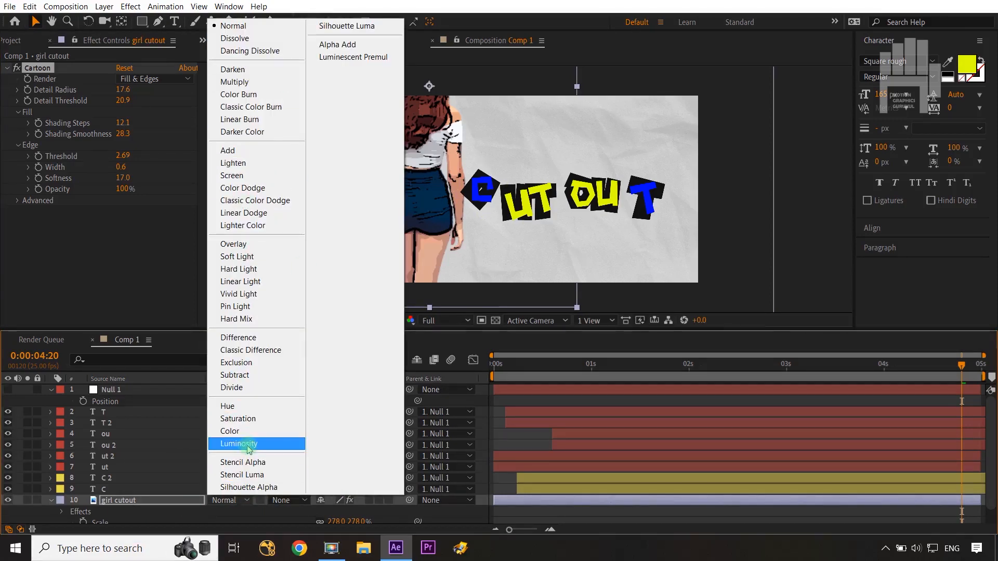
pyautogui.click(244, 443)
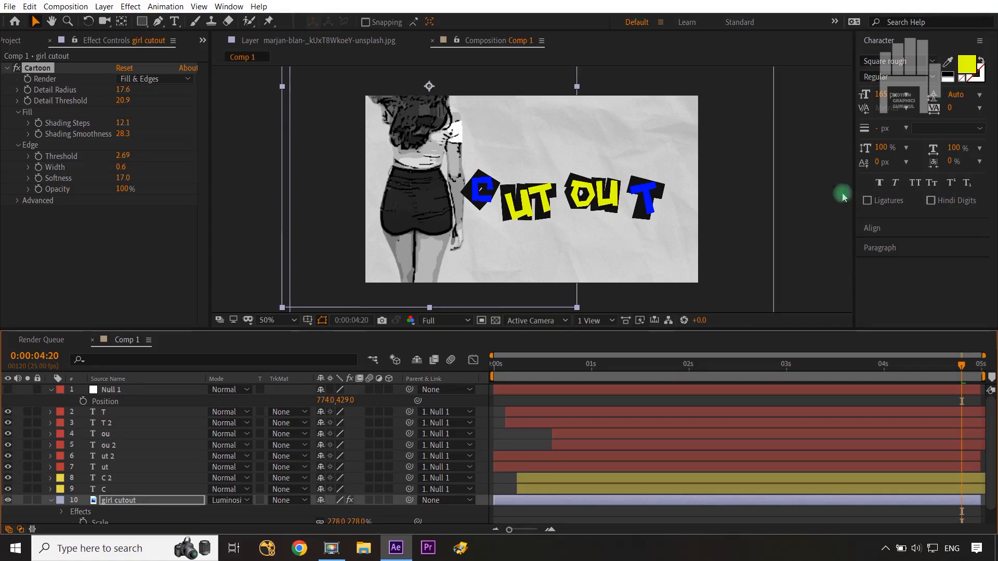
pyautogui.click(144, 505)
pyautogui.press('s')
pyautogui.press('s')
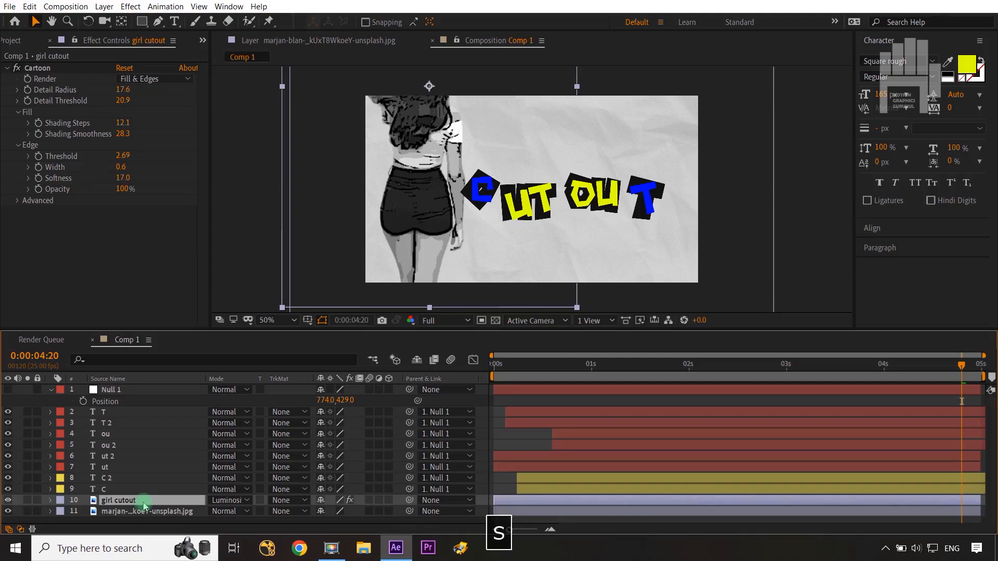
pyautogui.hotkey('shift', 'r')
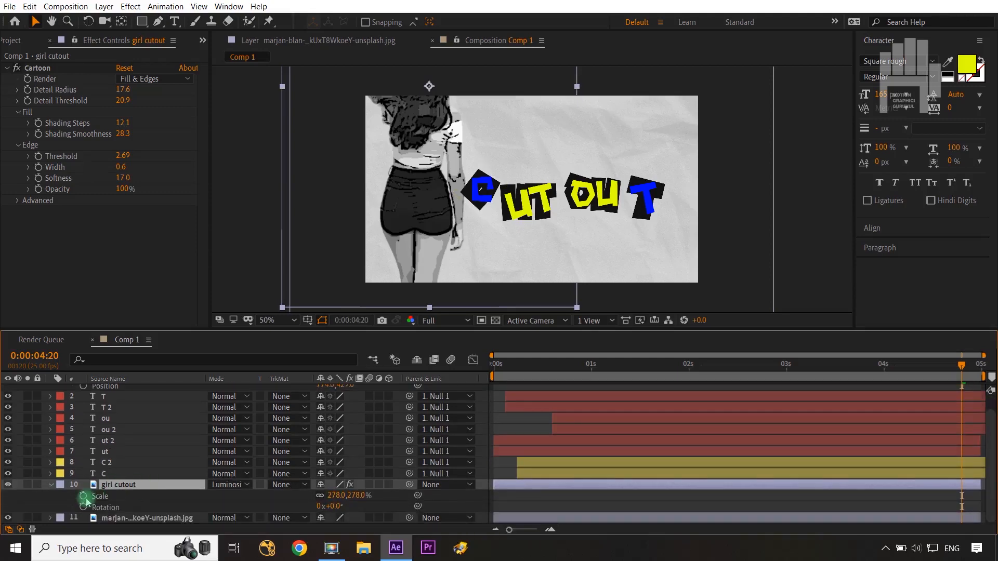
# - Add the expression wiggle(15,15) to the girl cutout's Scale
pyautogui.keyDown('alt'); pyautogui.click(83, 497); pyautogui.keyUp('alt')
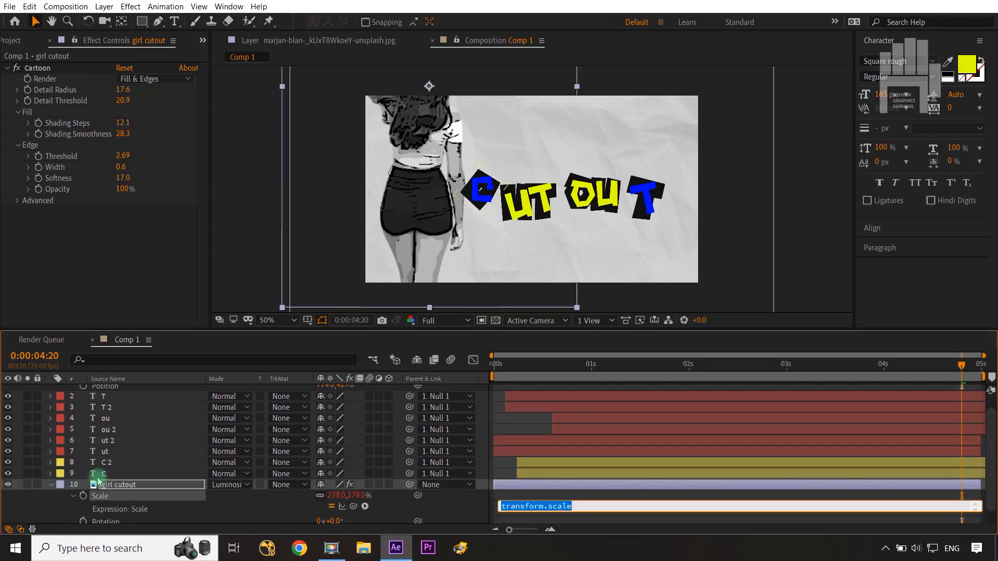
pyautogui.write('wiggle')
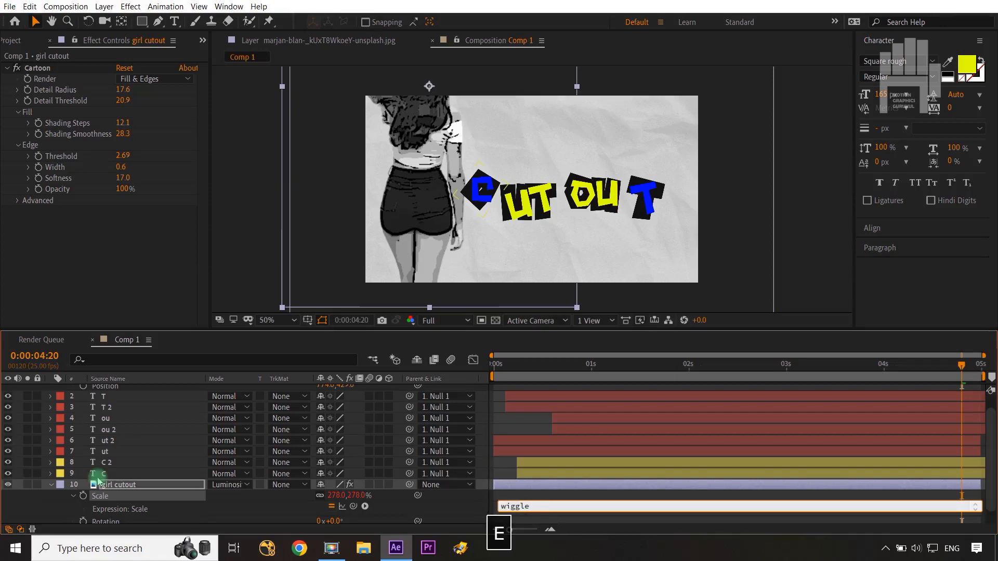
pyautogui.write('(')
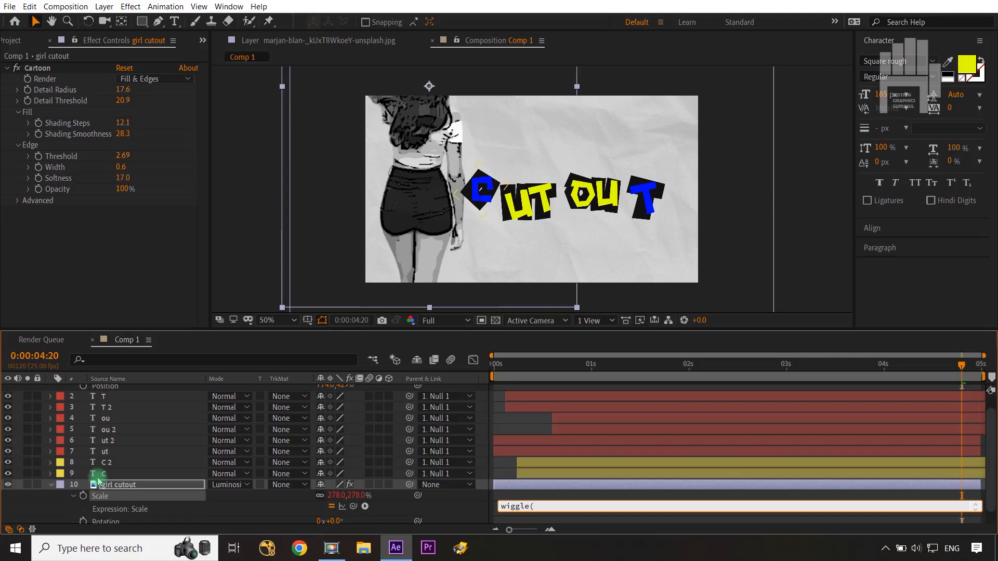
pyautogui.write('15,15)')
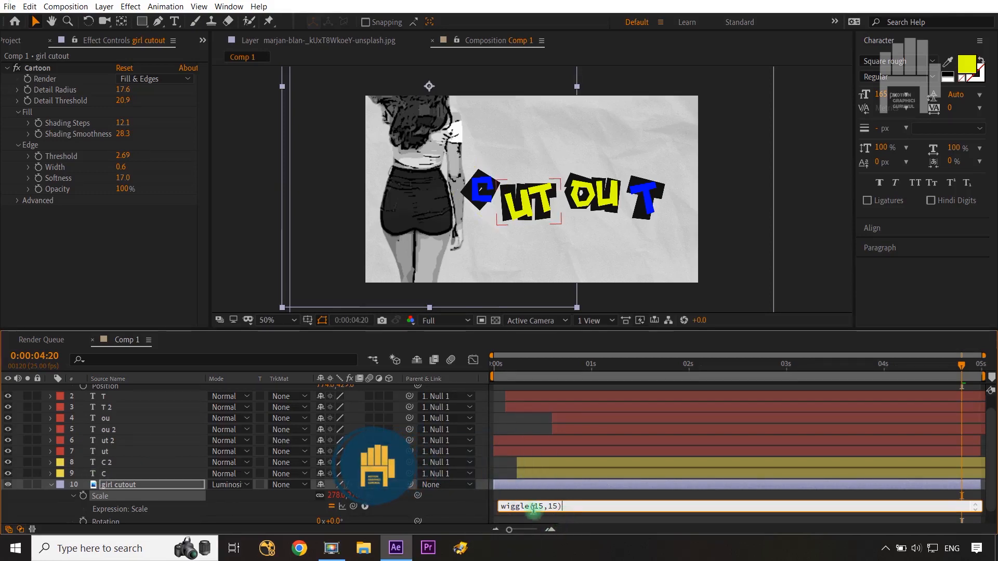
pyautogui.click(459, 508)
# - Add the expression wiggle(10,20) to the girl cutout's Rotation
pyautogui.scroll(-1, 151, 510)
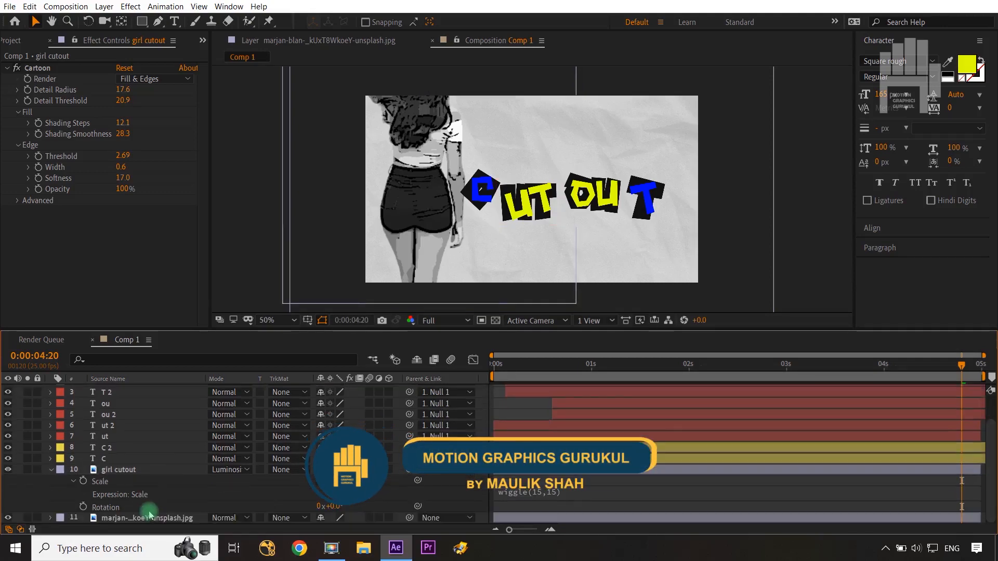
pyautogui.keyDown('alt'); pyautogui.click(83, 507); pyautogui.keyUp('alt')
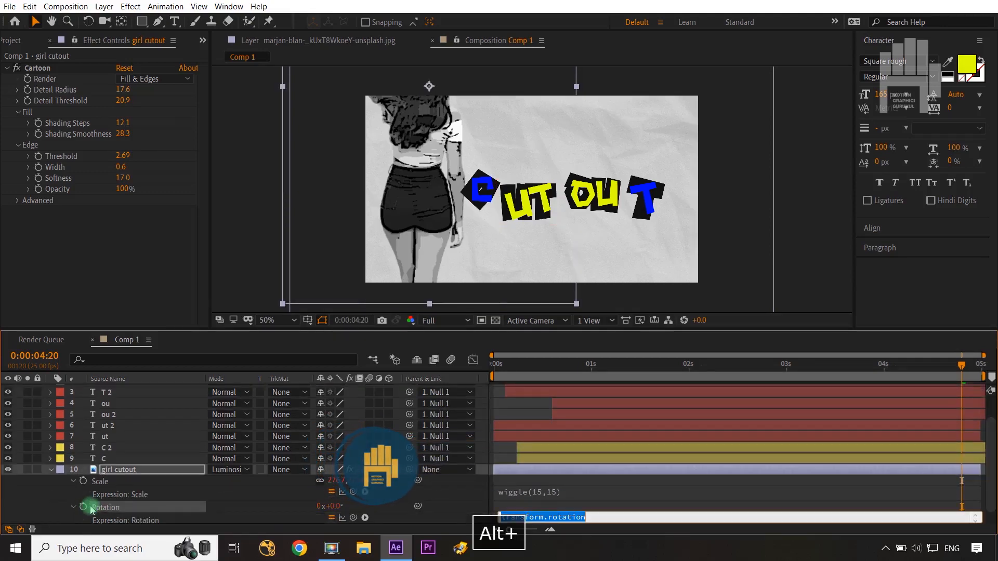
pyautogui.write('wiggle')
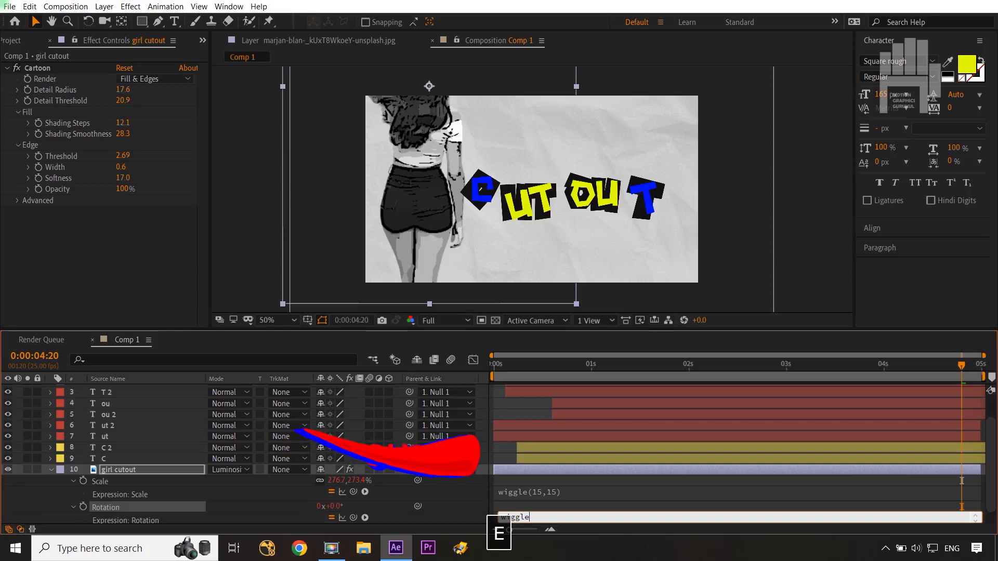
pyautogui.write('(')
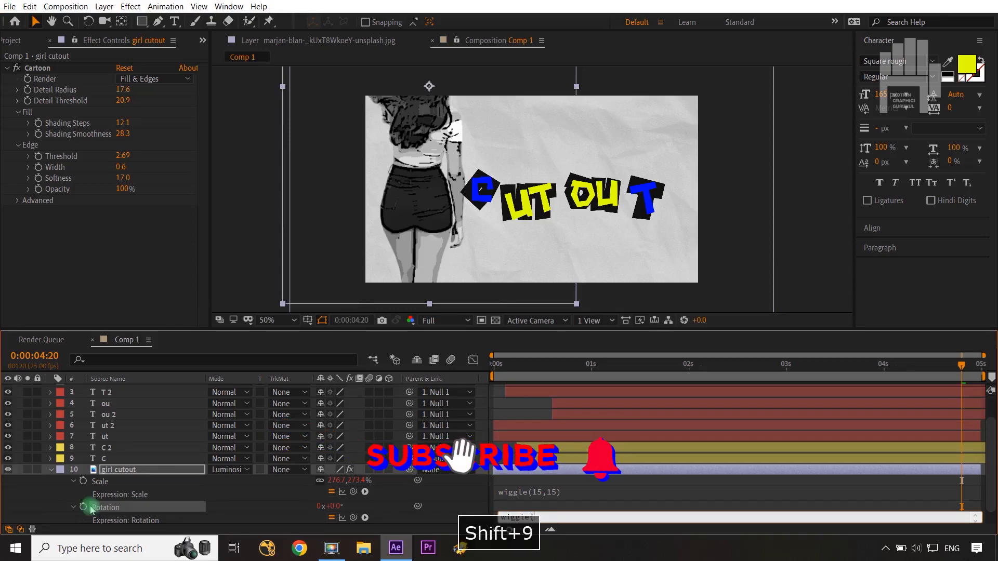
pyautogui.write('10')
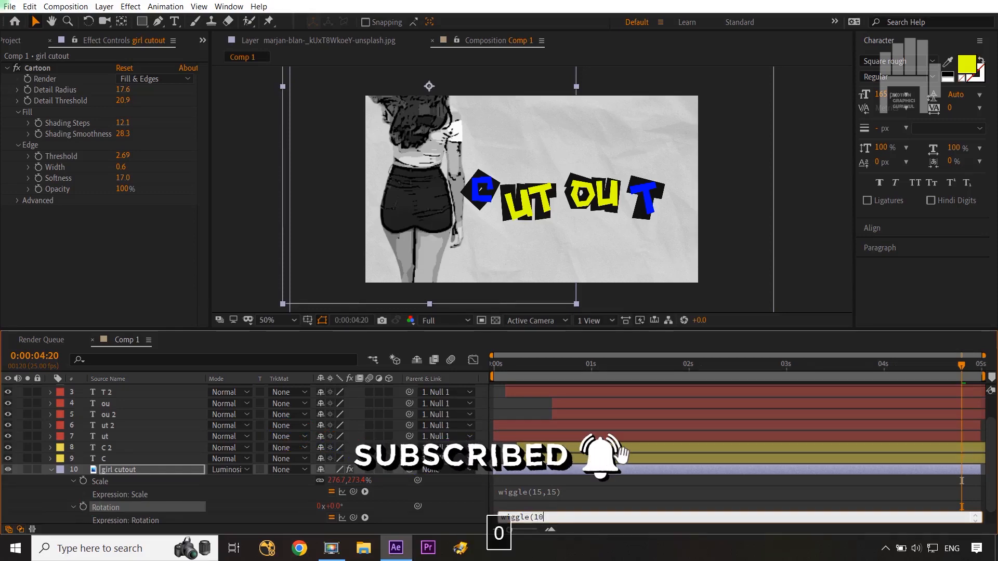
pyautogui.write(',2')
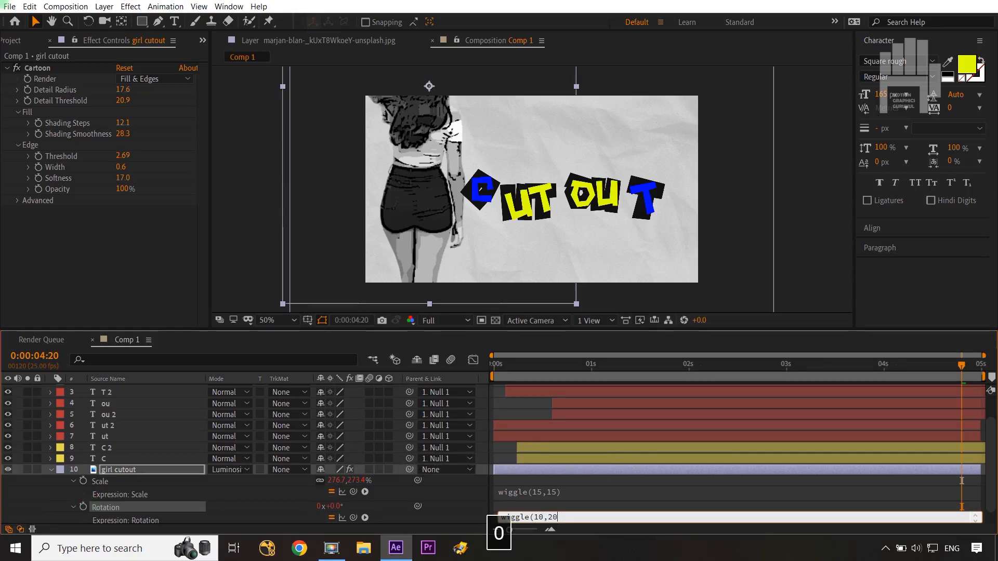
pyautogui.write('0)')
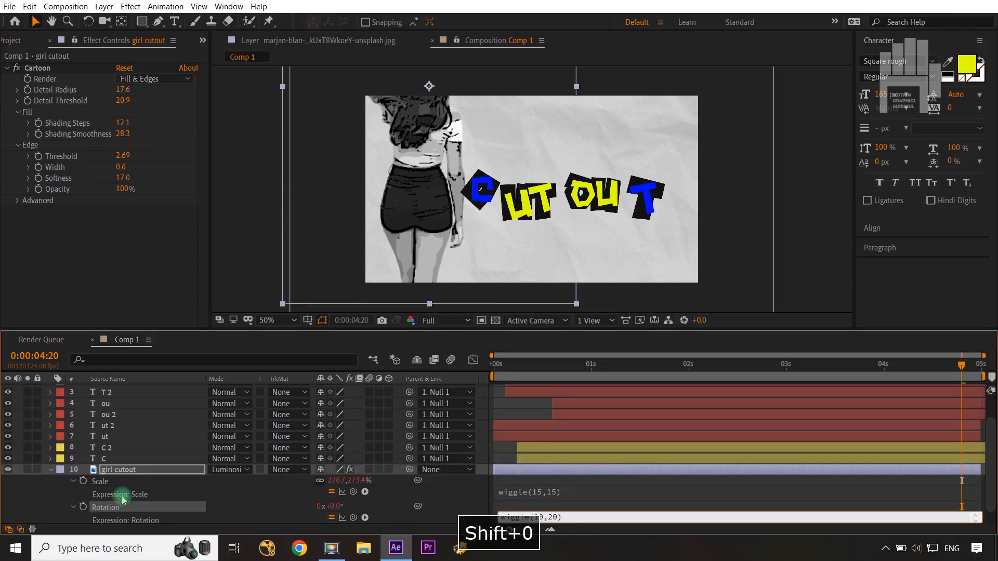
pyautogui.click(416, 499)
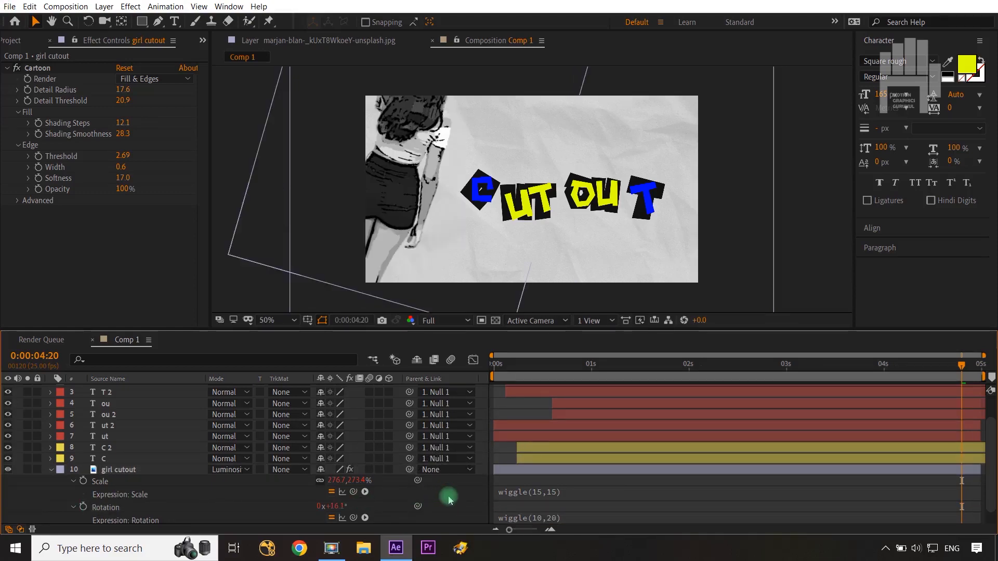
# - Change the girl cutout's Rotation expression to wiggle(10,8)
pyautogui.click(555, 519)
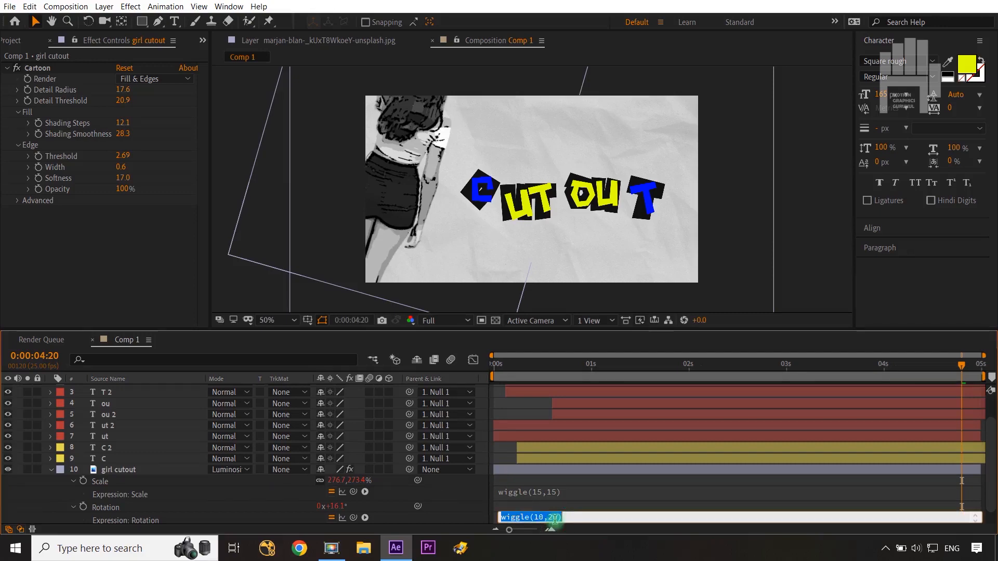
pyautogui.press('Right')
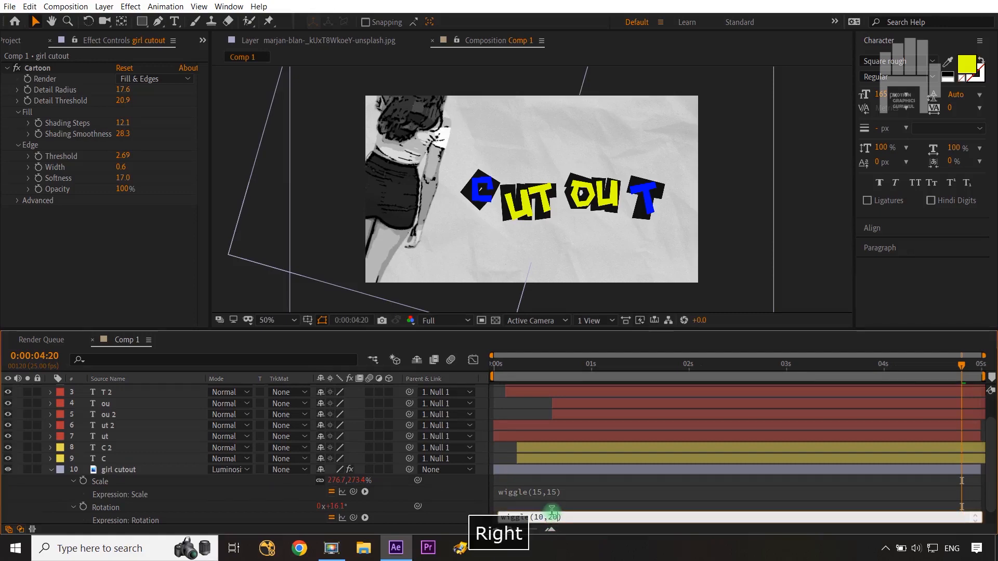
pyautogui.press('BackSpace')
pyautogui.write('8')
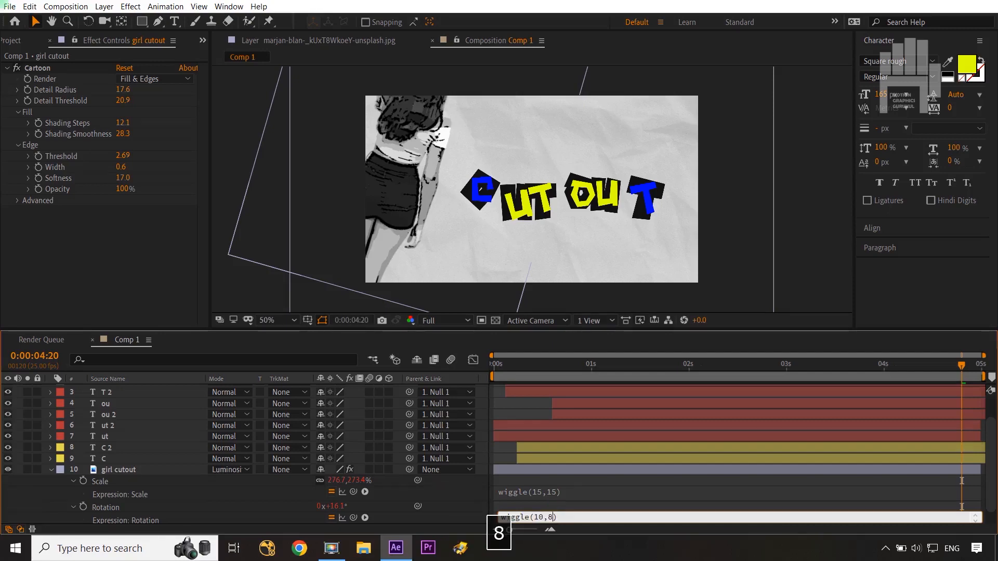
pyautogui.click(470, 498)
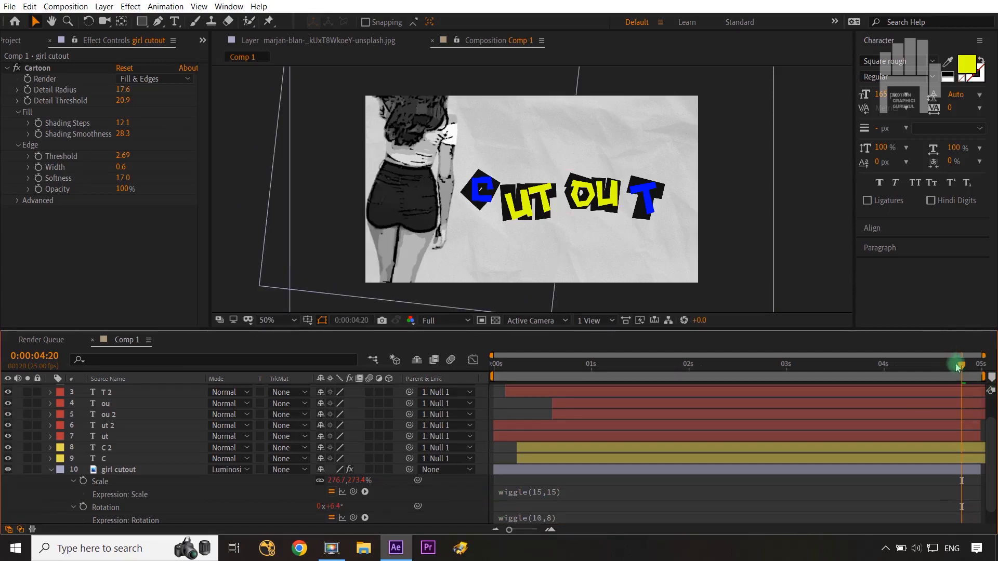
# - Preview the animation from the start of the timeline to check the girl cutout's wiggle
pyautogui.moveTo(962, 366); pyautogui.dragTo(494, 385)
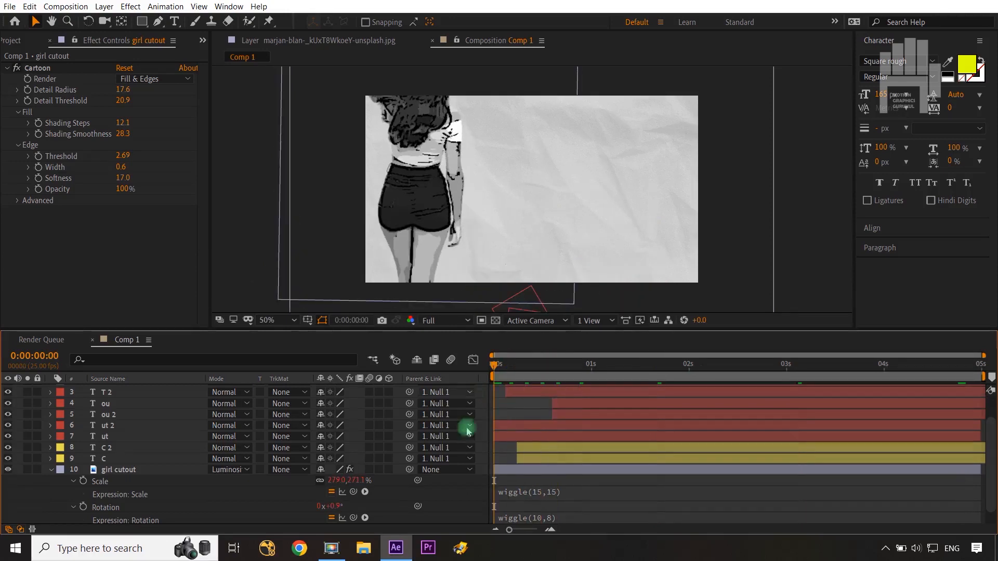
pyautogui.click(471, 489)
pyautogui.press('space')
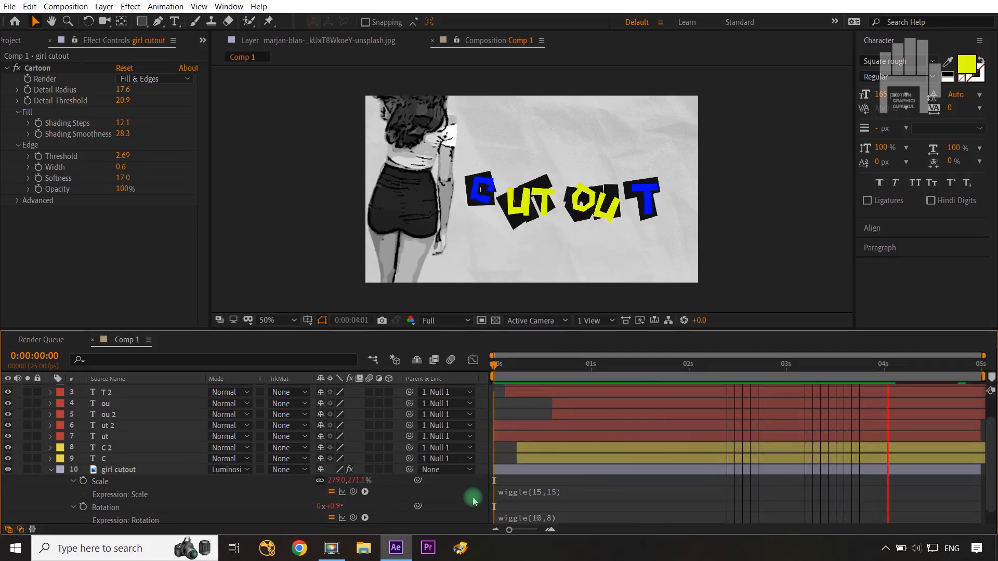
pyautogui.press('space')
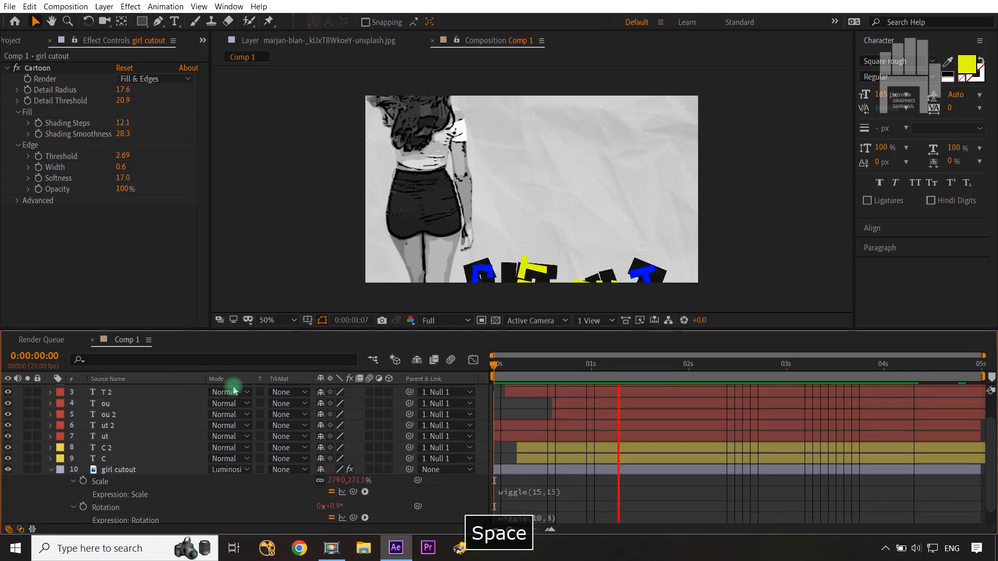
pyautogui.press('space')
# - Collapse the girl cutout and Null 1 properties, and add an adjustment layer above all layers
pyautogui.click(51, 470)
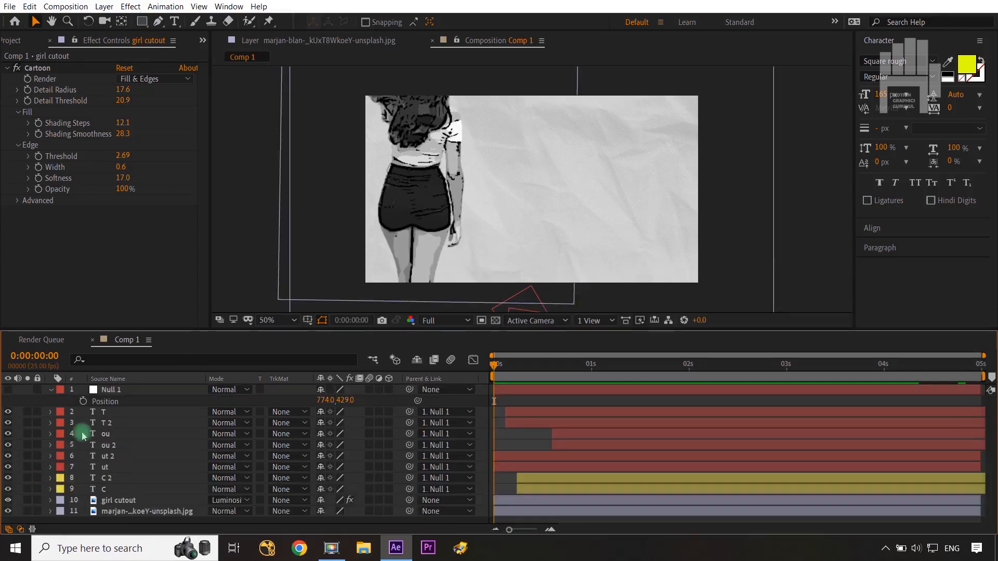
pyautogui.click(51, 389)
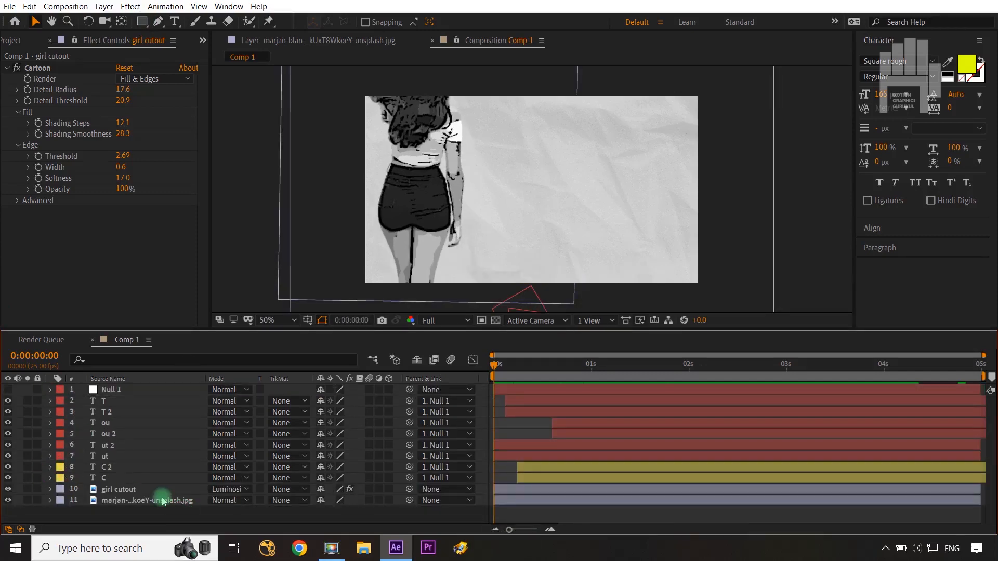
pyautogui.hotkey('ctrl', 'alt', 'y')
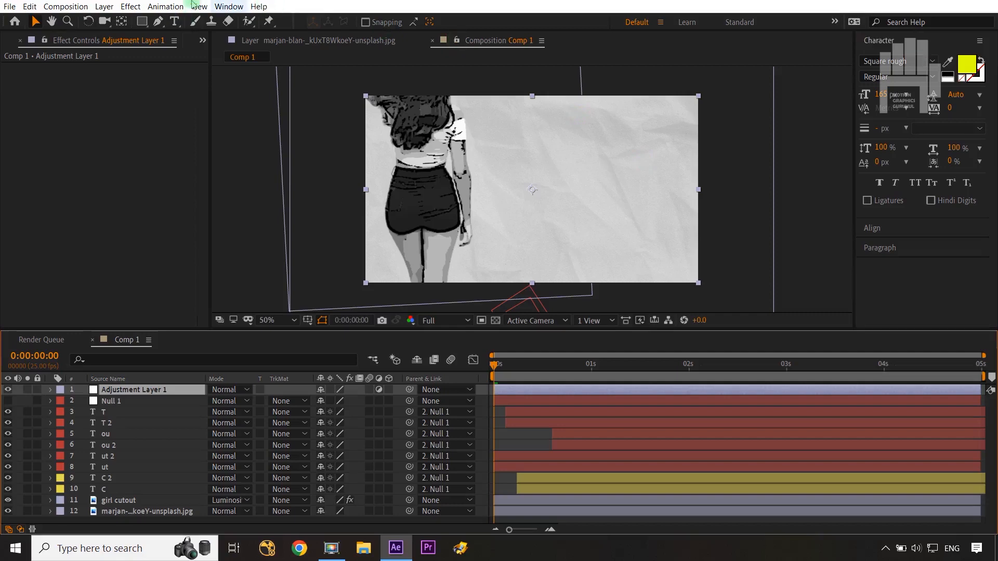
# - Apply the Posterize Time effect to the adjustment layer with a Frame Rate of 2 and preview the animation
pyautogui.click(130, 6)
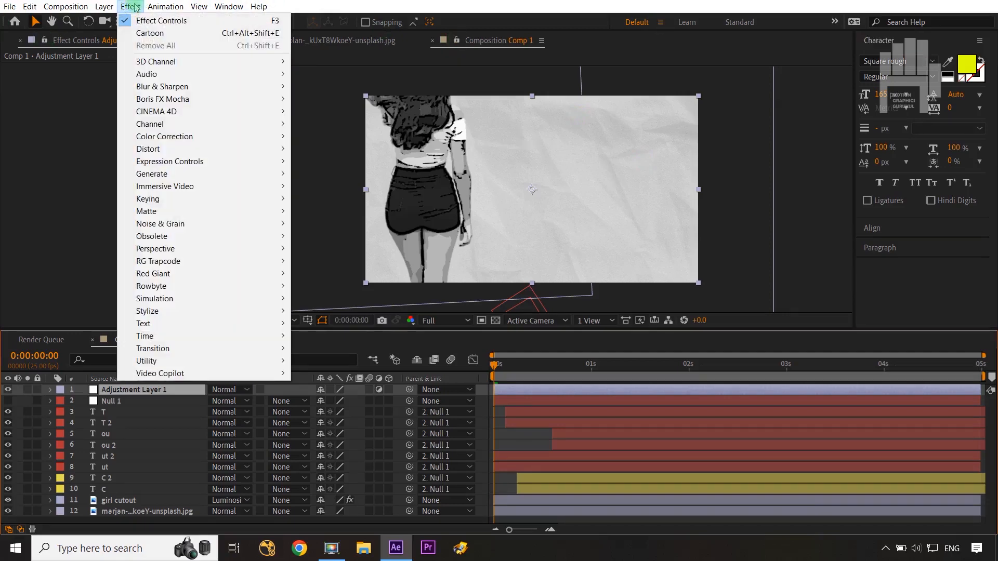
pyautogui.moveTo(200, 337)
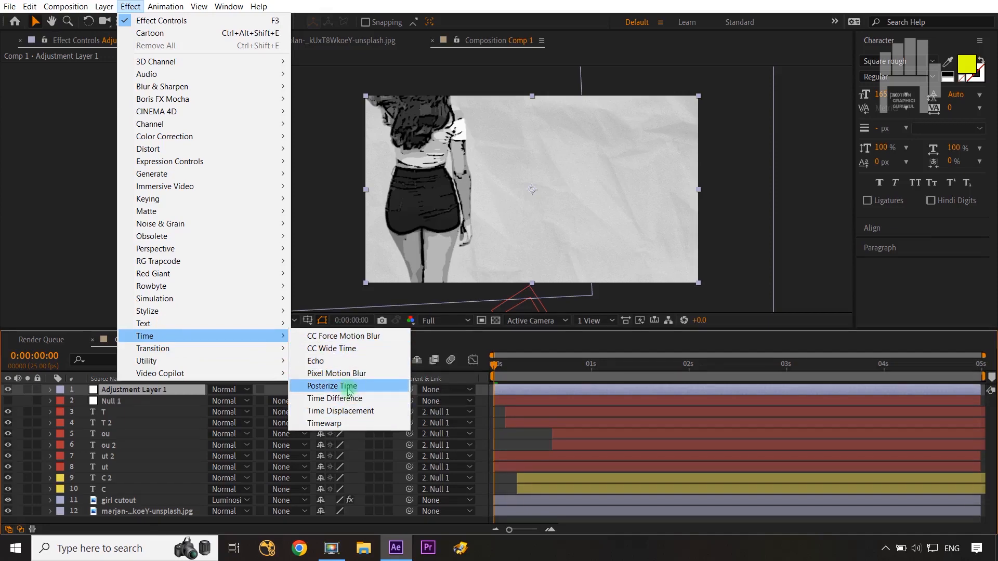
pyautogui.click(325, 386)
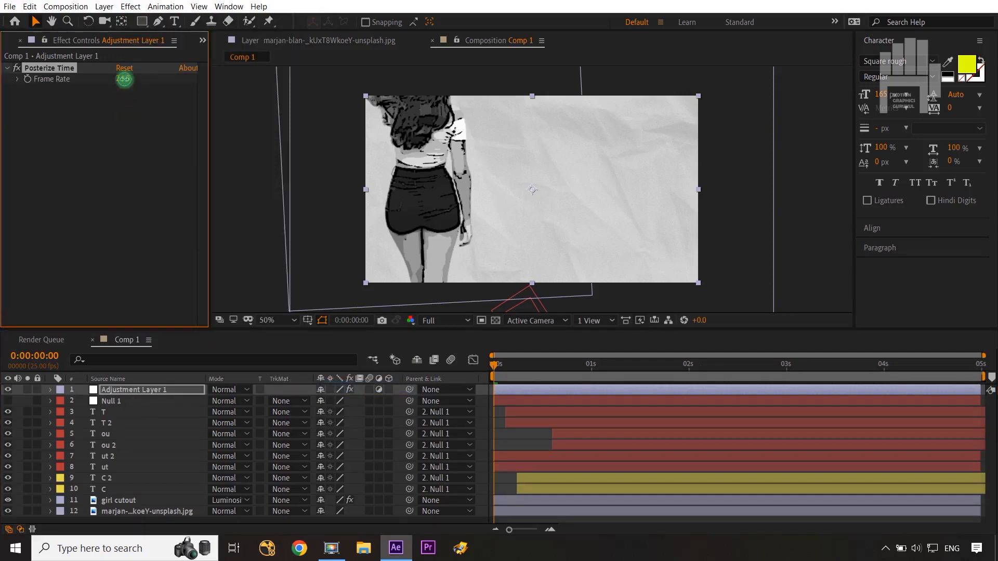
pyautogui.click(149, 168)
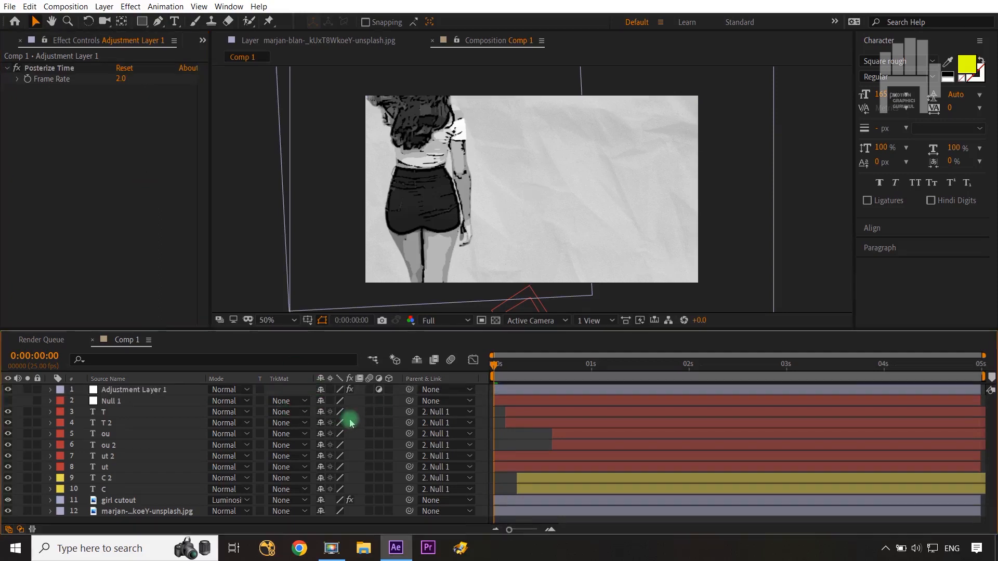
pyautogui.press('space')
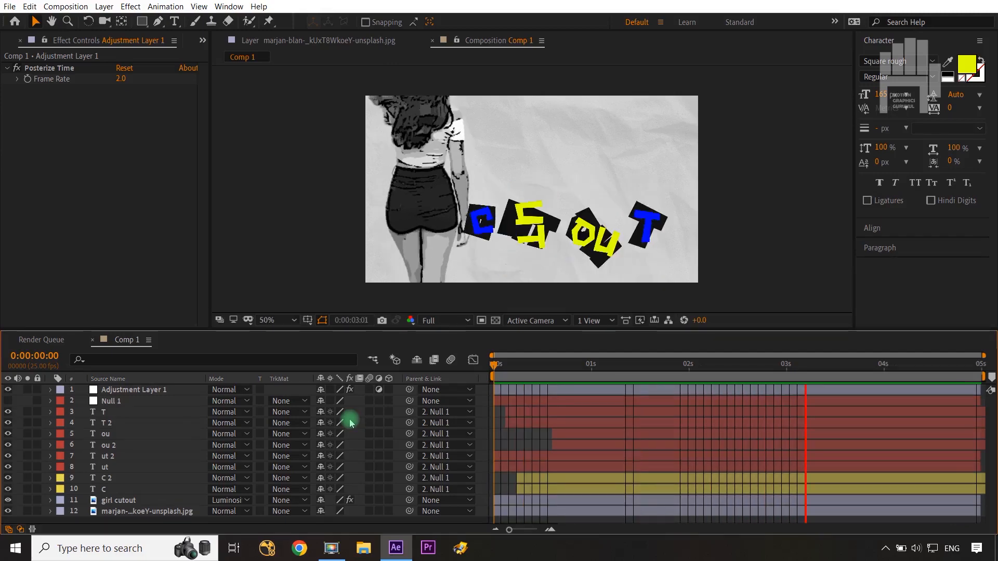
pyautogui.press('space')
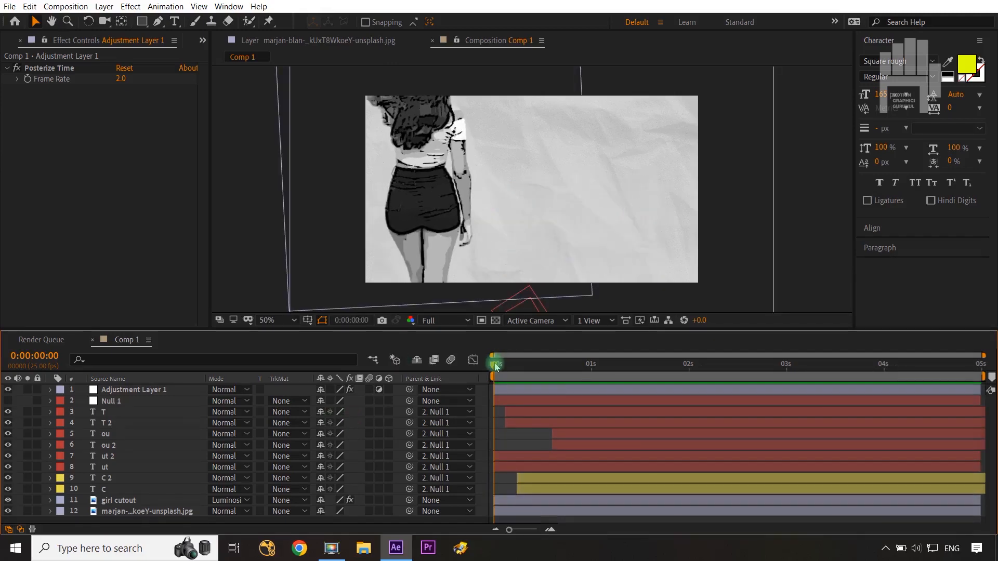
# - Add the expression wiggle(20,30) to the Scale of the crumpled paper background layer
pyautogui.moveTo(570, 378); pyautogui.dragTo(787, 369)
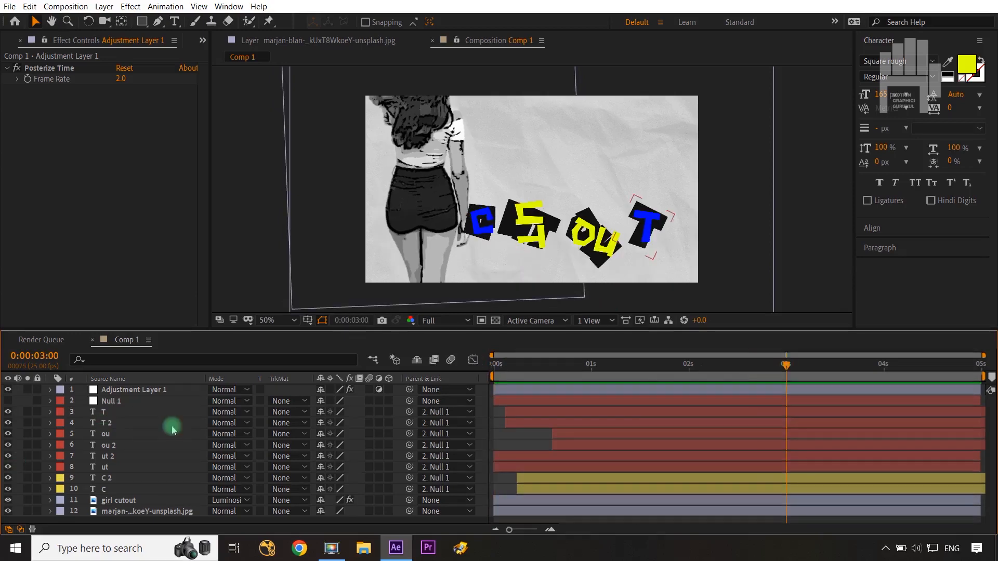
pyautogui.click(117, 511)
pyautogui.press('s')
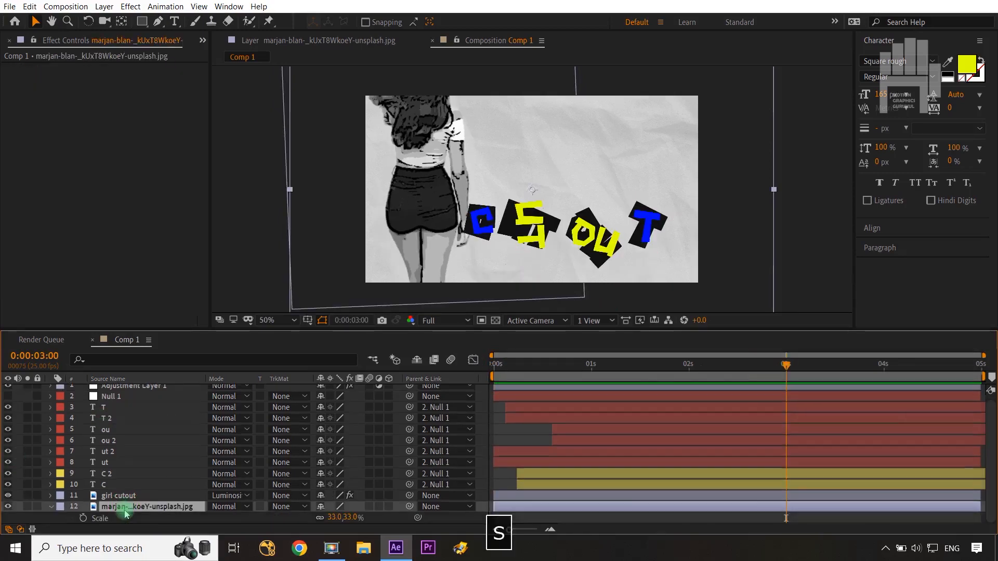
pyautogui.keyDown('alt'); pyautogui.click(83, 518); pyautogui.keyUp('alt')
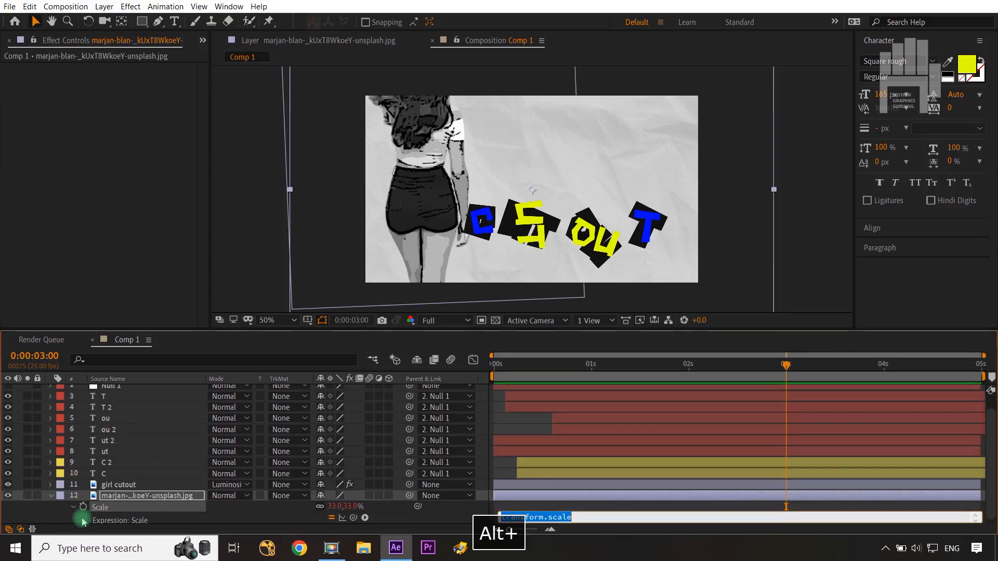
pyautogui.write('wi')
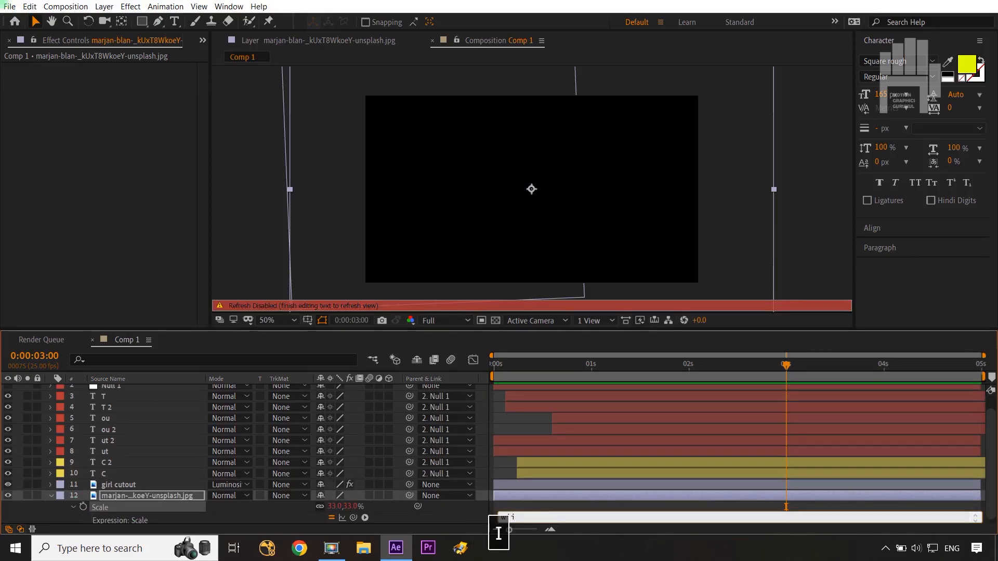
pyautogui.write('ggle(20,30)')
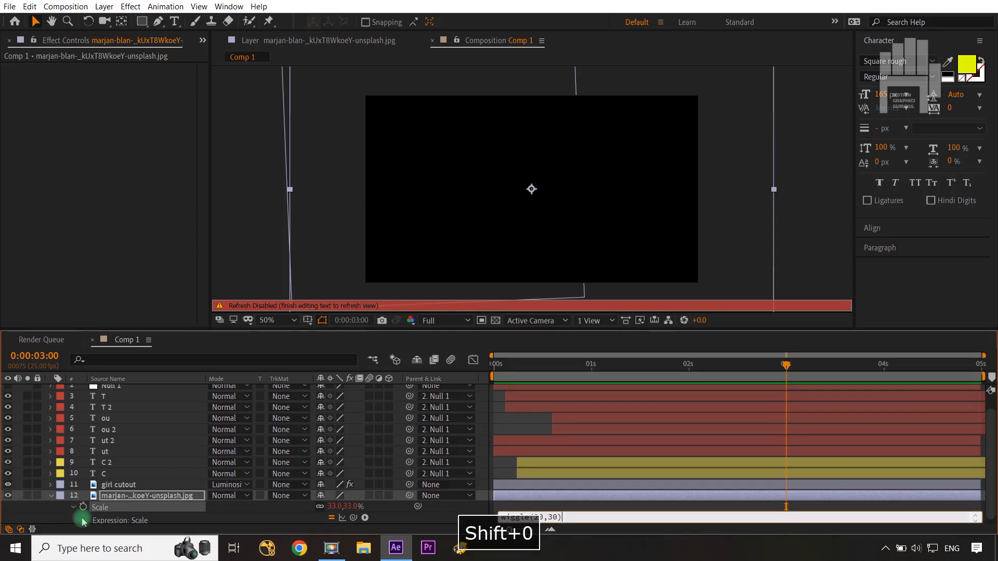
pyautogui.click(457, 518)
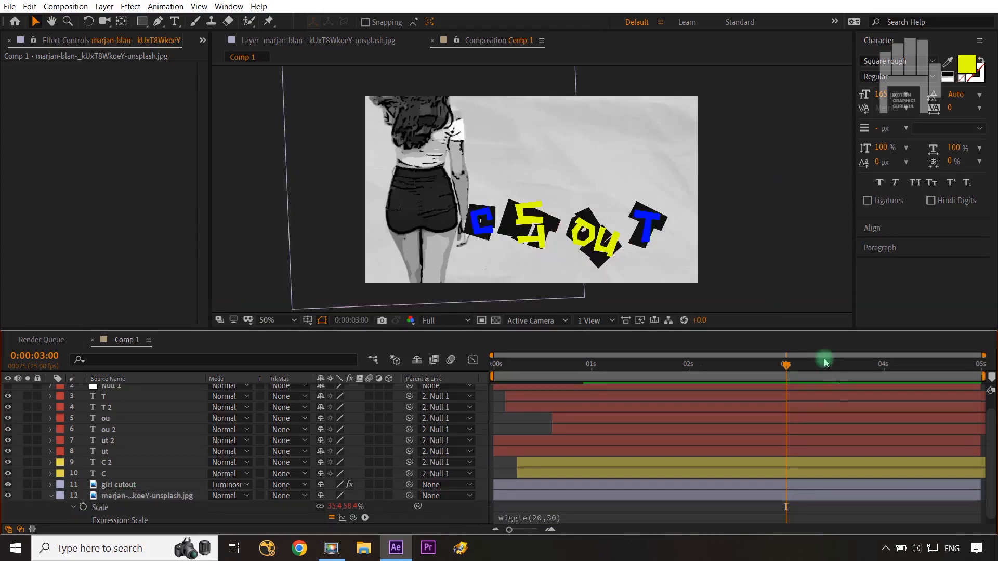
# - Check the paper's scaling at about 0:00:02:11 and create a null object directly above the paper layer
pyautogui.click(786, 366)
pyautogui.moveTo(786, 367); pyautogui.dragTo(731, 386)
pyautogui.click(93, 518)
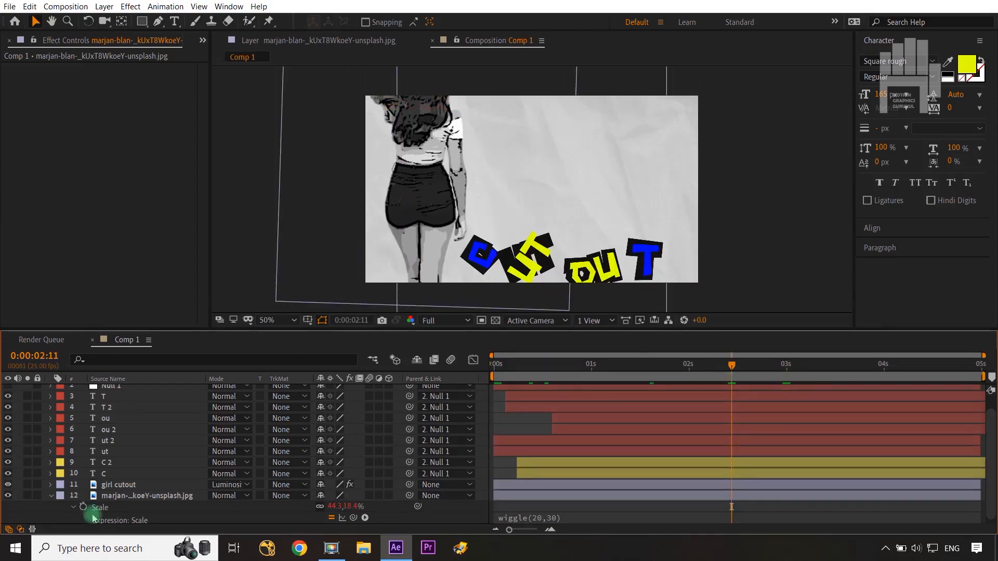
pyautogui.click(147, 498)
pyautogui.rightClick(147, 498)
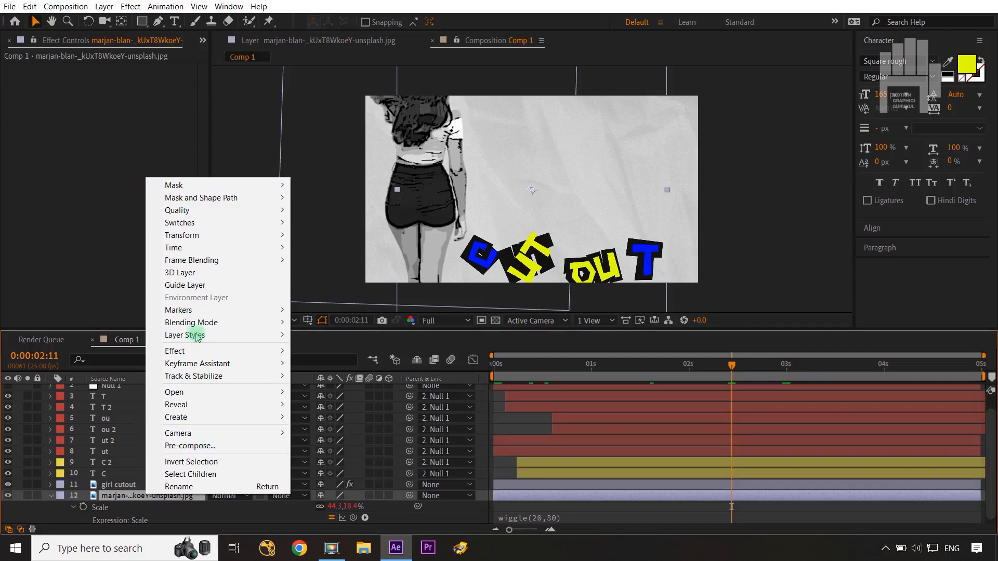
pyautogui.rightClick(247, 508)
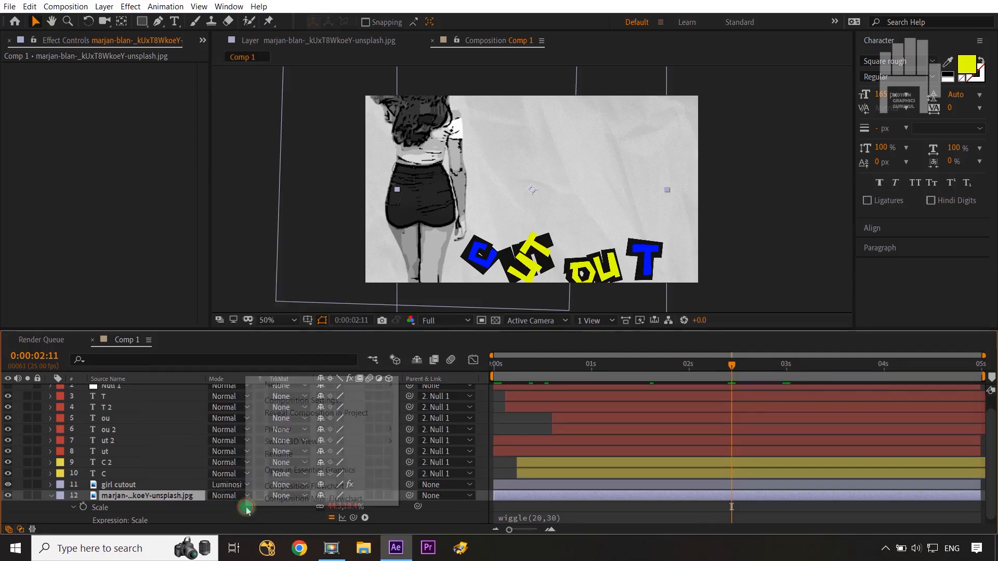
pyautogui.moveTo(270, 385)
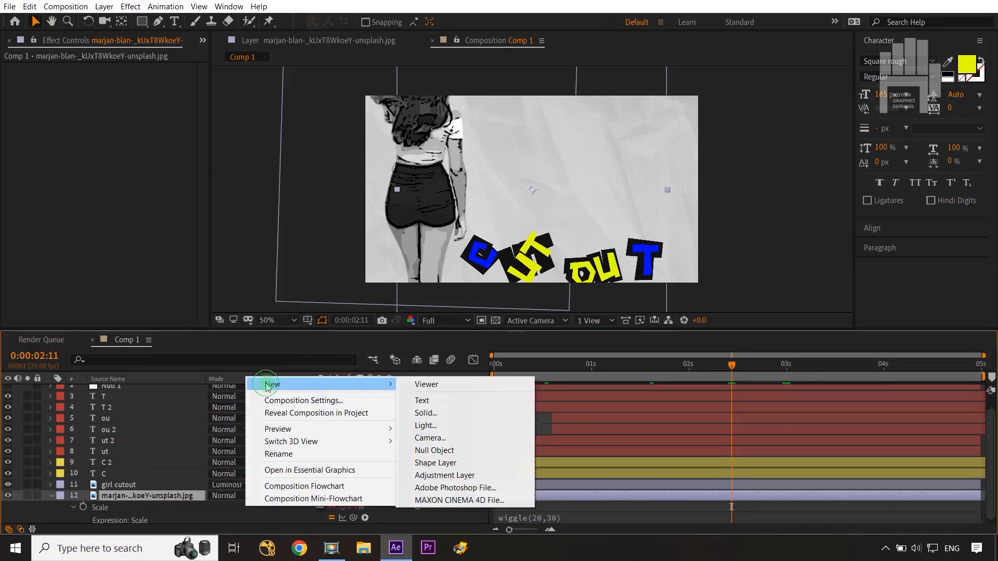
pyautogui.click(451, 451)
# - Parent the crumpled paper layer to the new null object and set the null's Scale to 145%
pyautogui.click(282, 508)
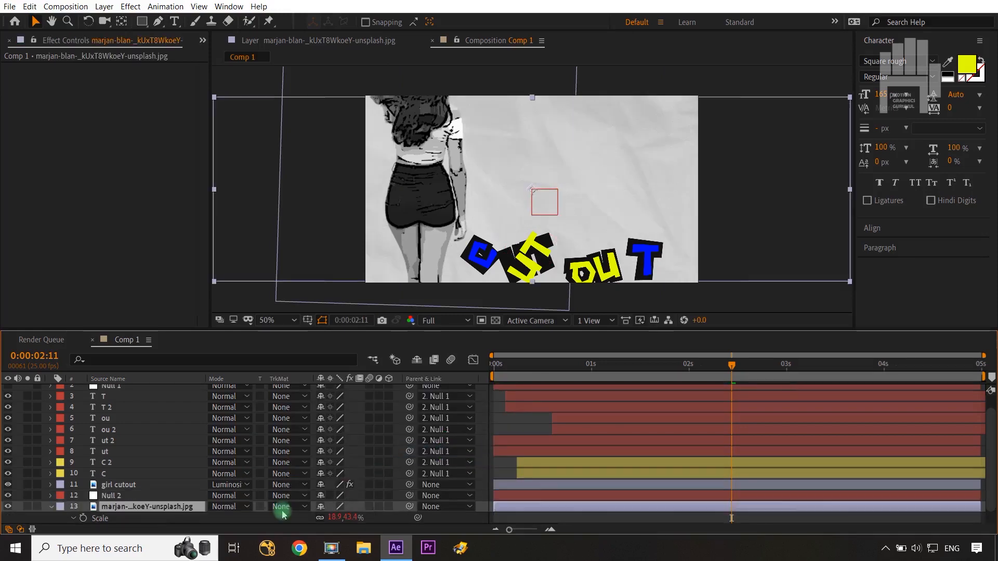
pyautogui.click(406, 508)
pyautogui.moveTo(411, 509); pyautogui.dragTo(169, 503)
pyautogui.click(168, 498)
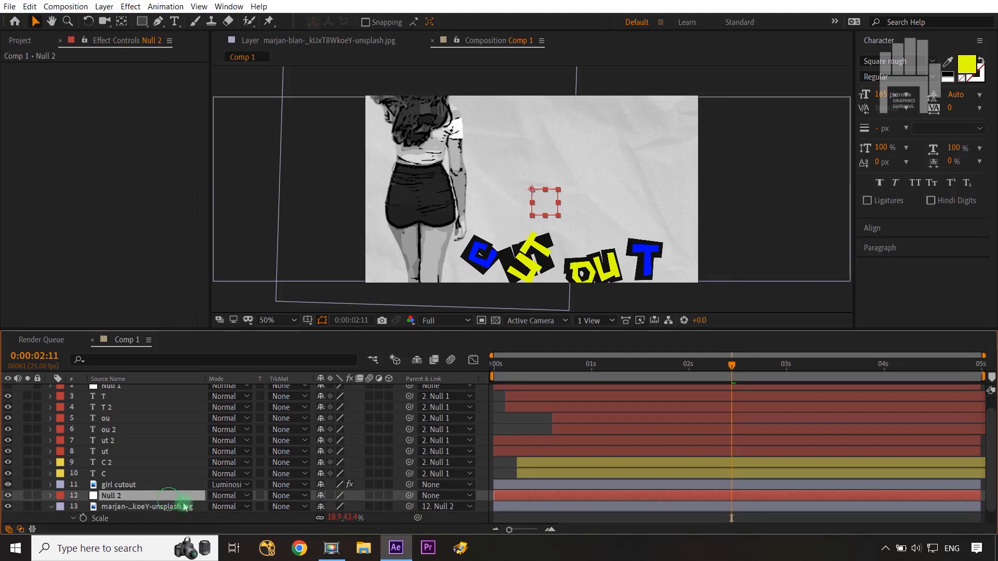
pyautogui.press('s')
pyautogui.moveTo(364, 510); pyautogui.dragTo(384, 506)
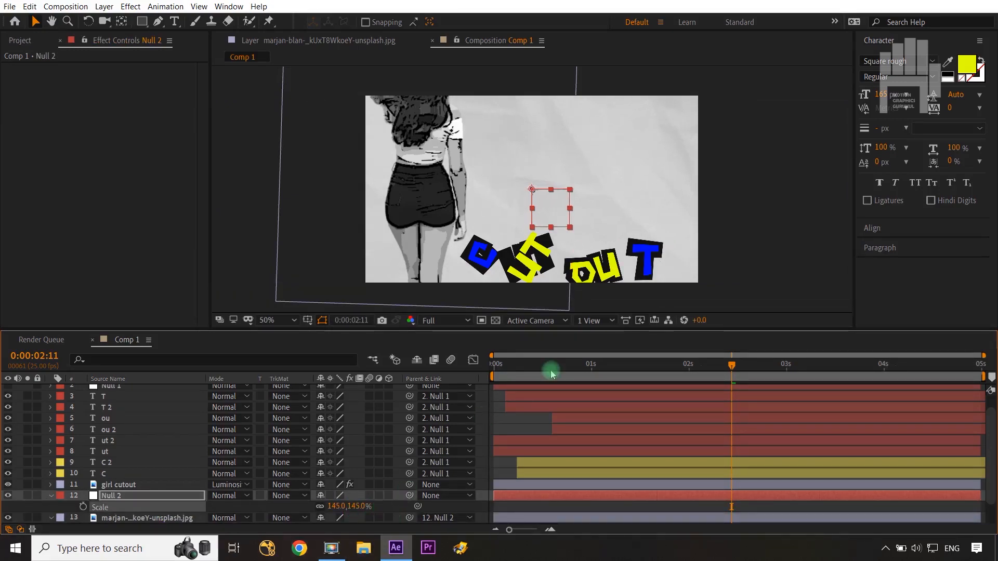
# - Preview the animation from the start to check how the wiggling paper covers the frame
pyautogui.moveTo(733, 366); pyautogui.dragTo(488, 403)
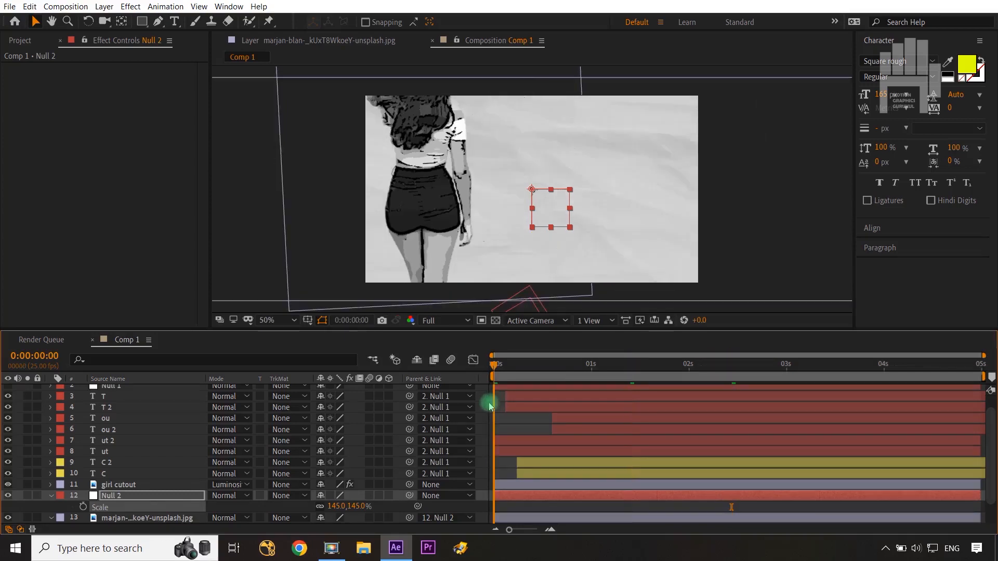
pyautogui.click(489, 403)
pyautogui.press('space')
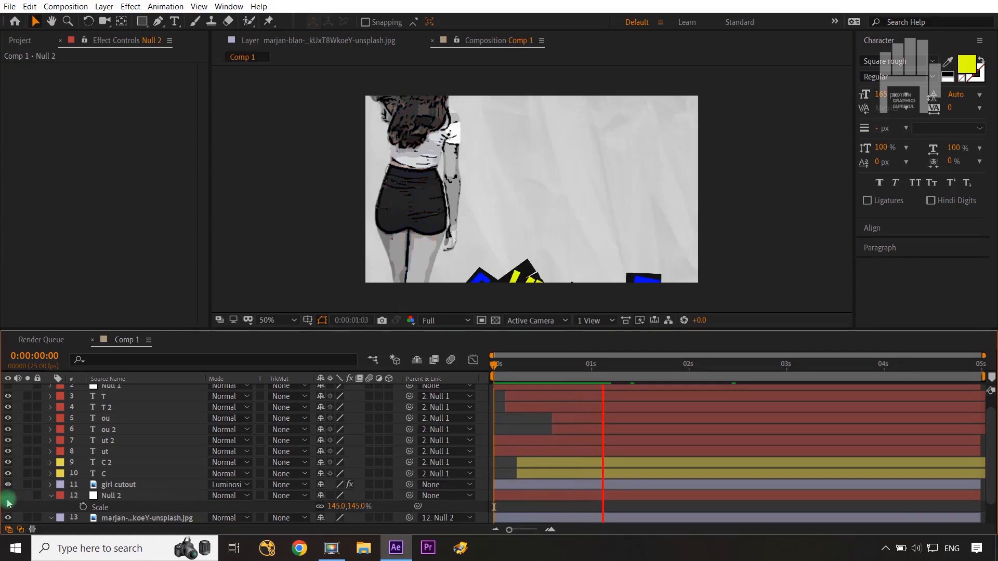
pyautogui.press('space')
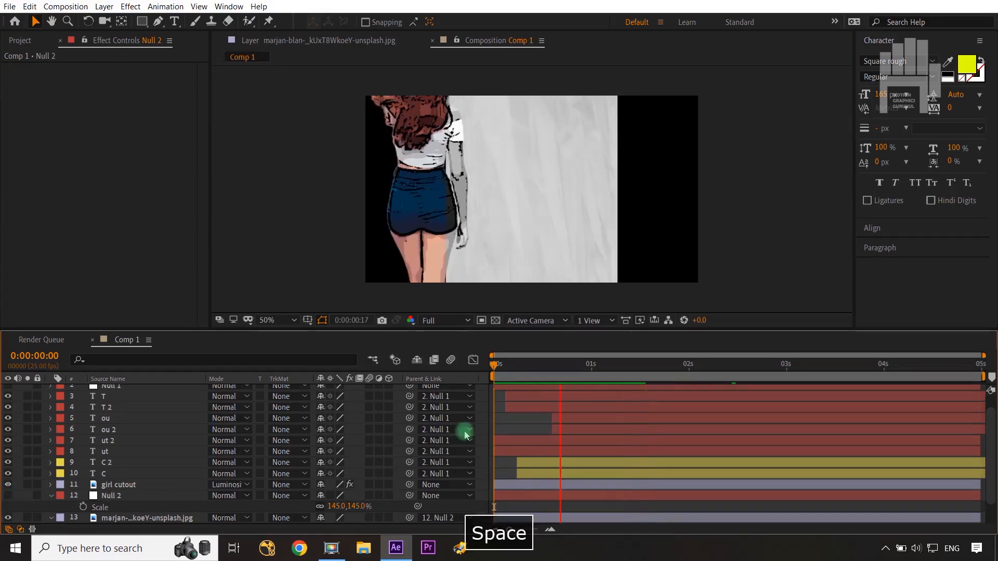
# - Change the crumpled paper's Scale expression to wiggle(20,10) and preview the animation
pyautogui.scroll(-1, 559, 434)
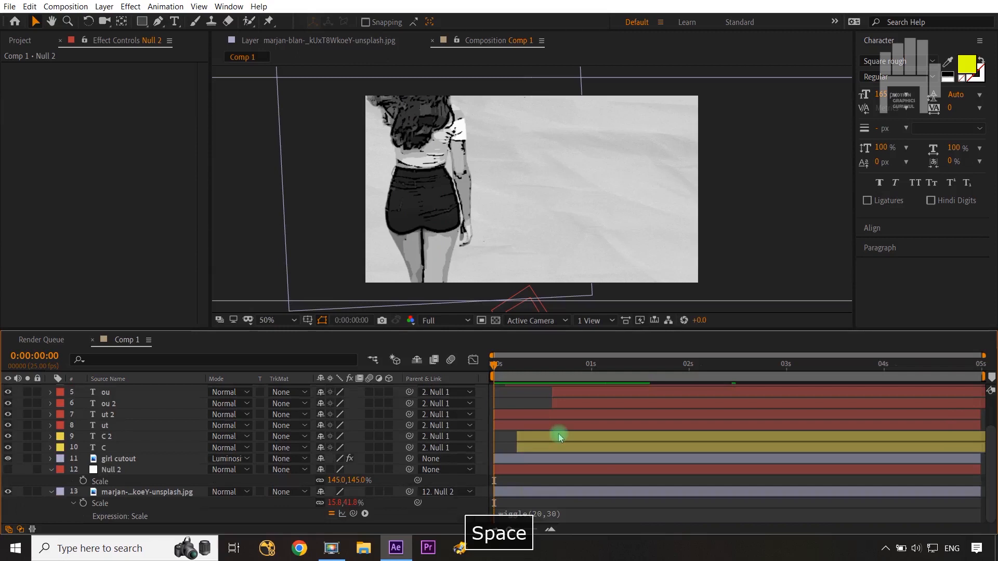
pyautogui.click(551, 513)
pyautogui.click(551, 513)
pyautogui.press('BackSpace')
pyautogui.write('3')
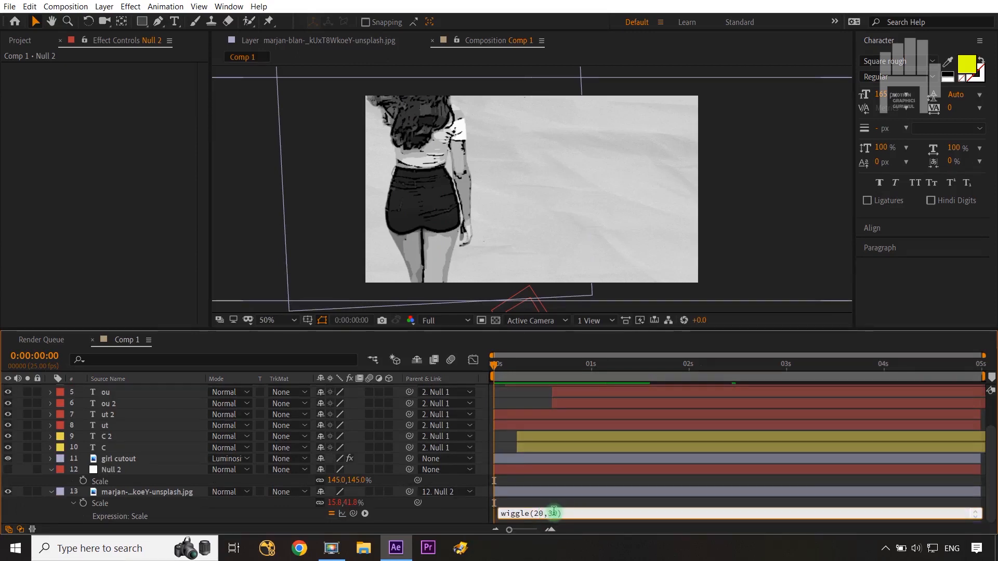
pyautogui.press('BackSpace')
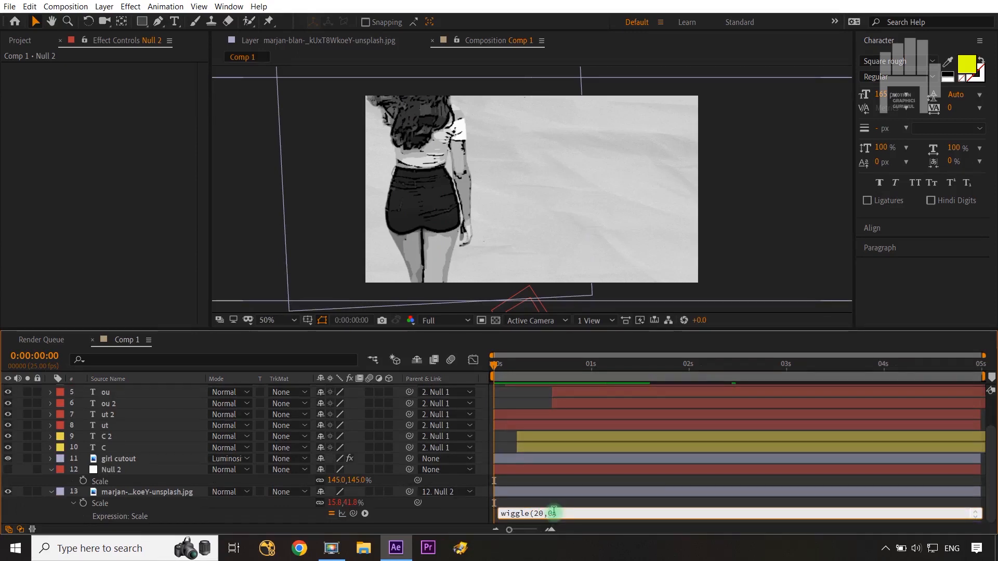
pyautogui.write('1')
pyautogui.click(480, 513)
pyautogui.press('space')
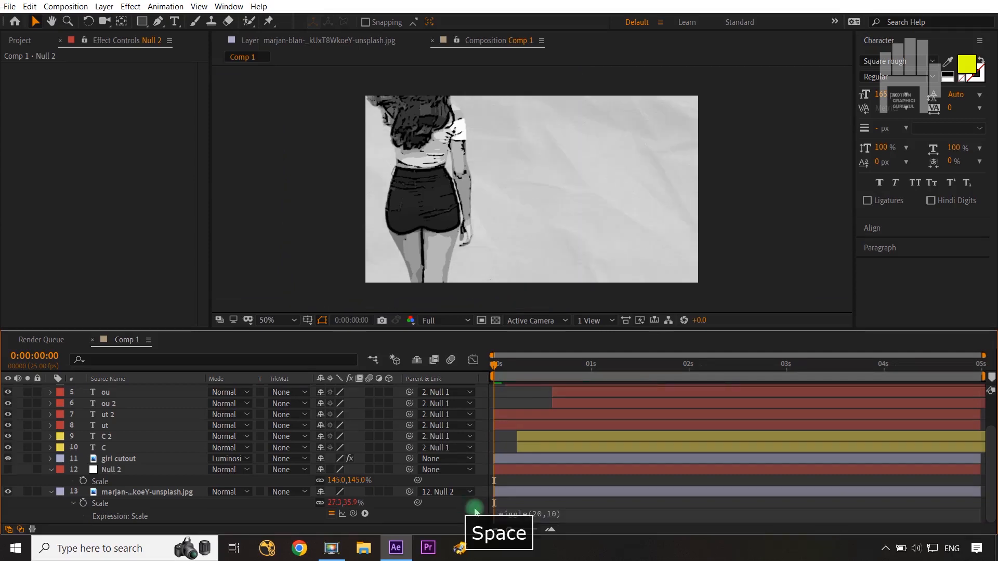